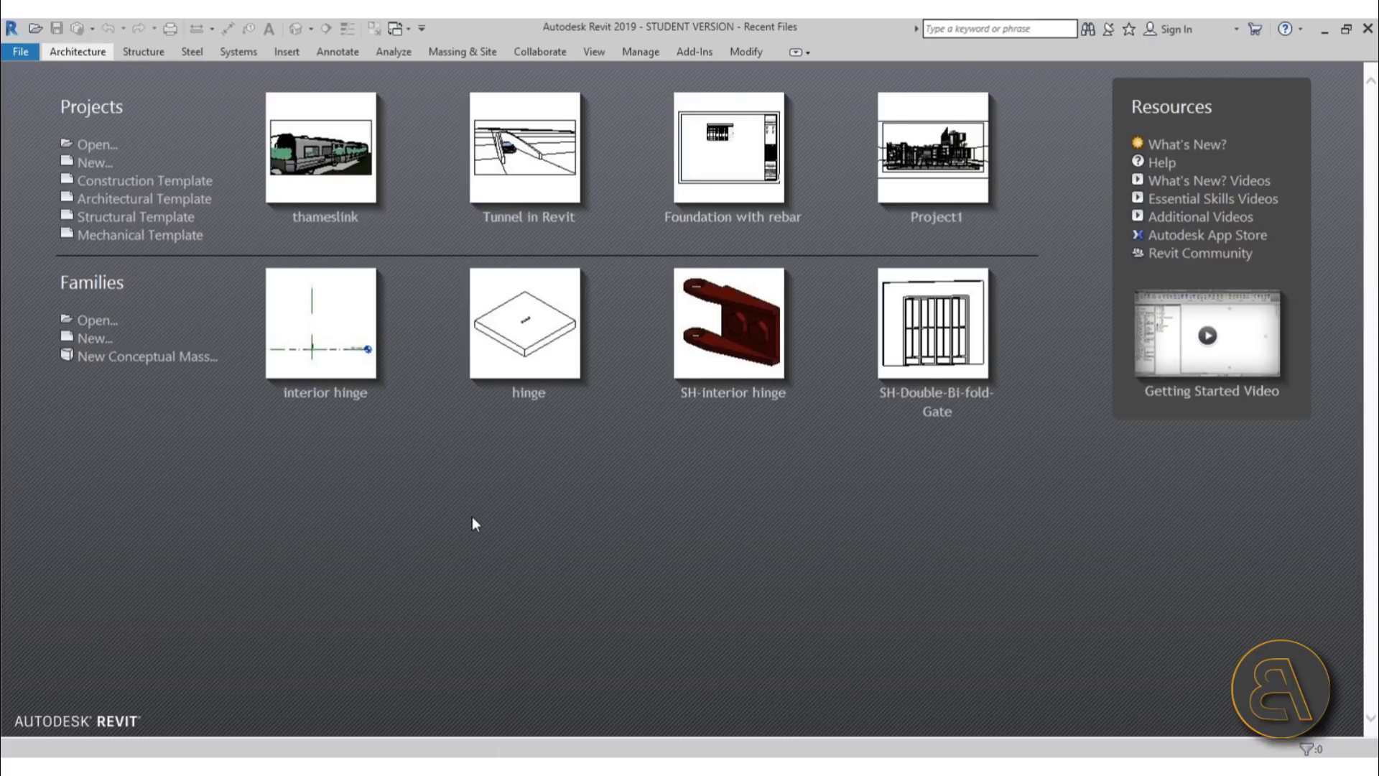
Open the thameslink project and display its Site floor plan with the whole site boundary in view.
{"action": "left_click", "coordinate": [314, 224]}
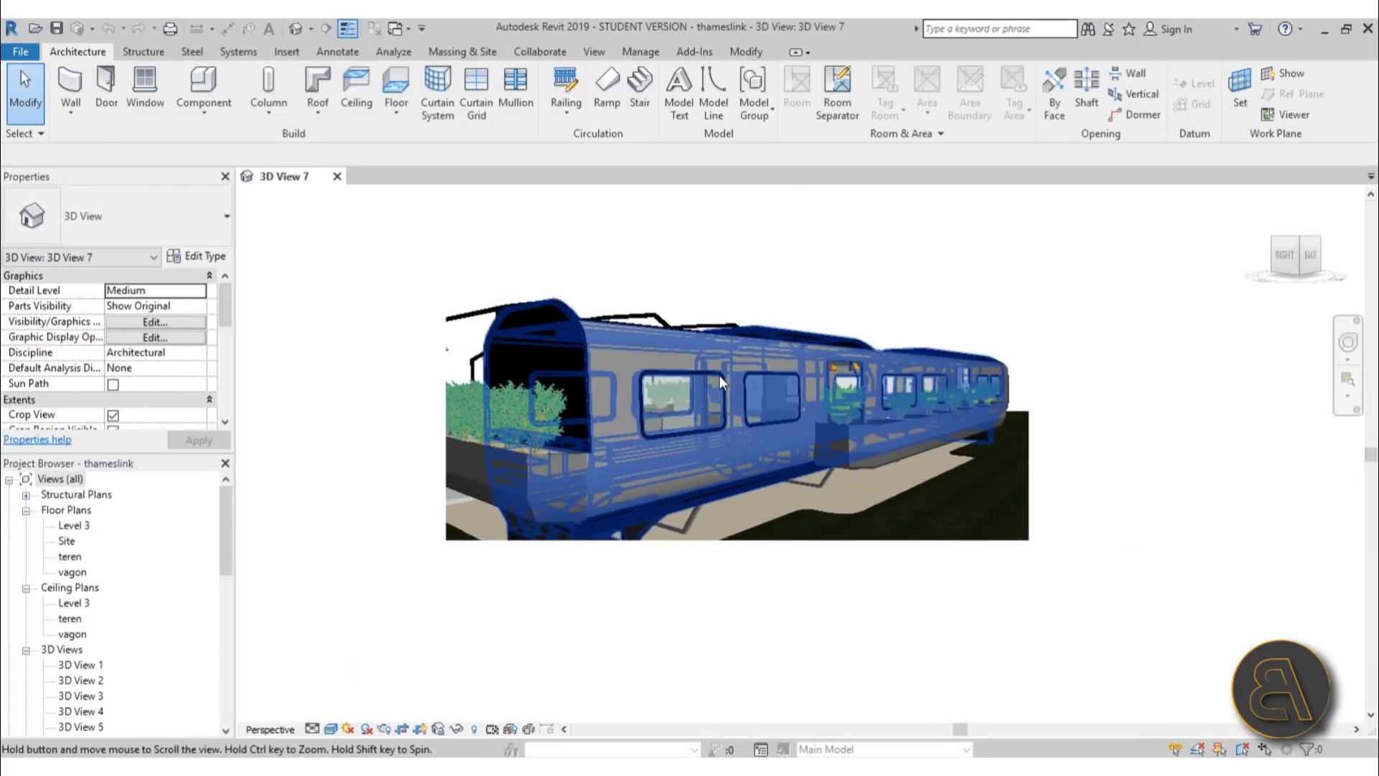
{"action": "double_click", "coordinate": [66, 541]}
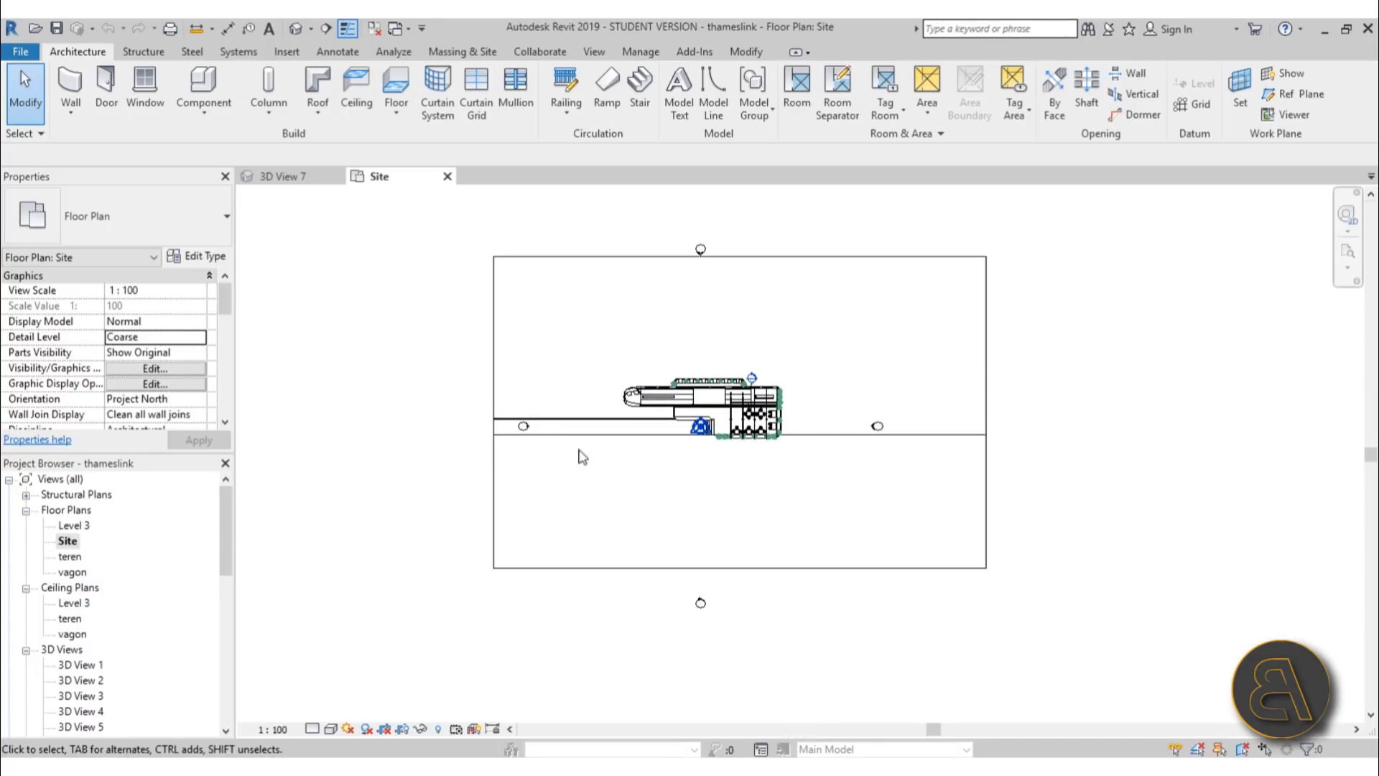
{"action": "scroll", "coordinate": [647, 447], "scroll_direction": "up", "scroll_amount": 3}
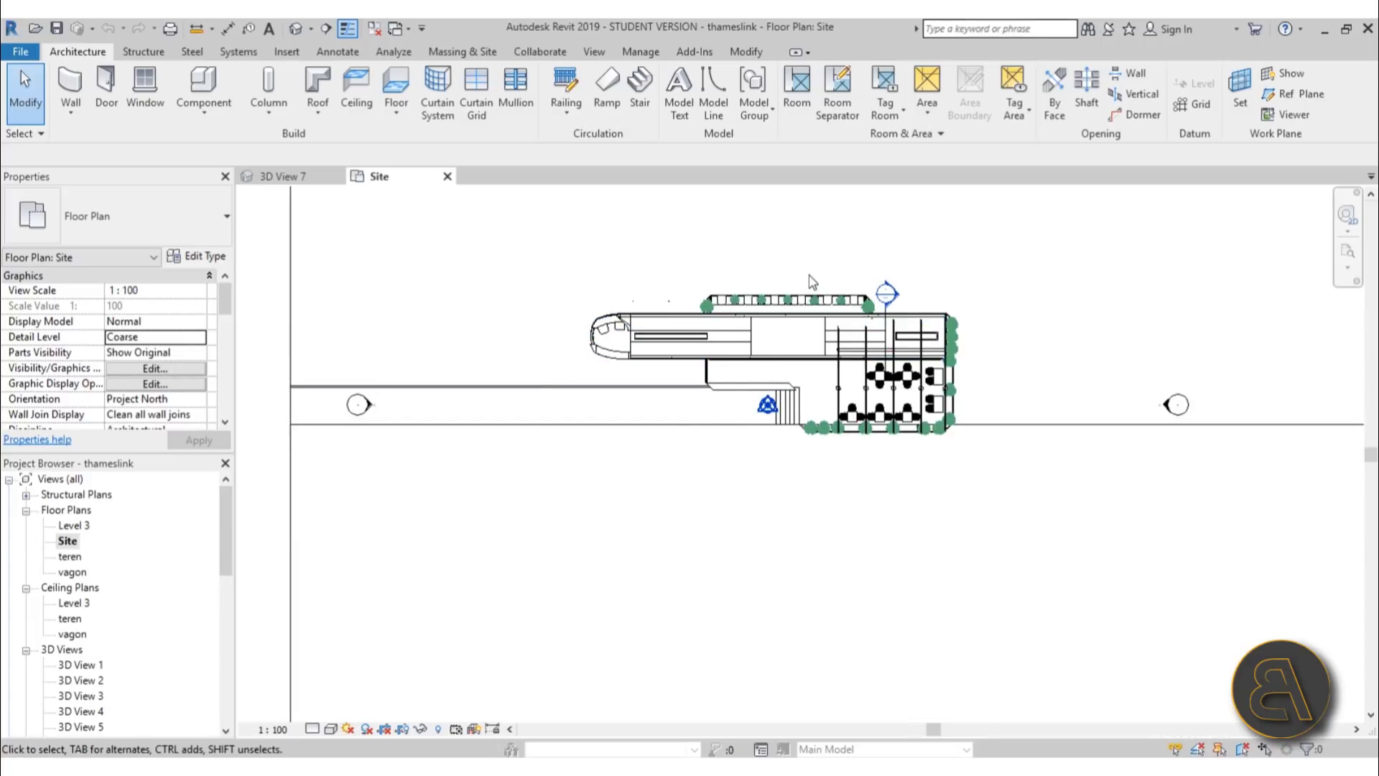
{"action": "scroll", "coordinate": [730, 422], "scroll_direction": "down", "scroll_amount": 2}
{"action": "middle_click_drag", "start_coordinate": [730, 422], "coordinate": [702, 507]}
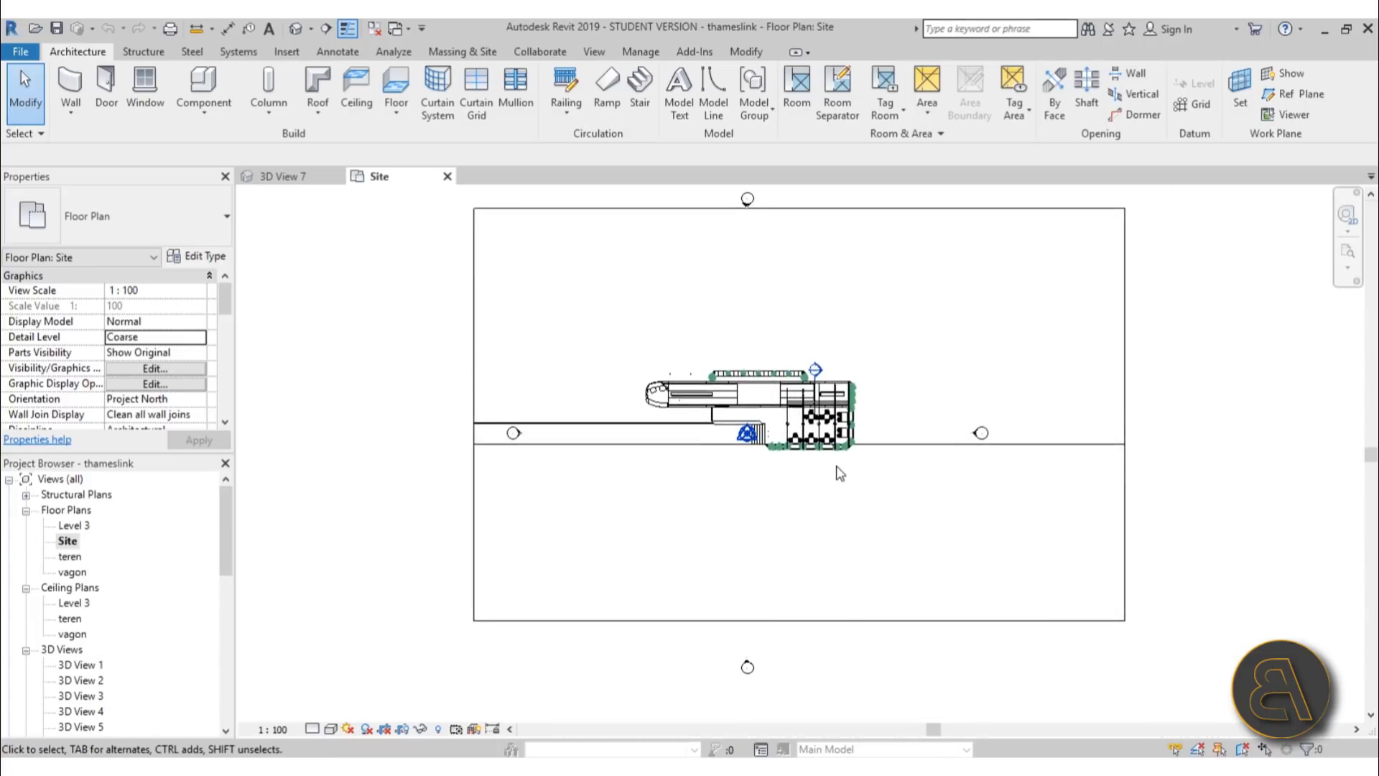
Create a perspective camera view from the site's lower-left corner, aimed diagonally across the train towards the upper right.
{"action": "left_click", "coordinate": [311, 30]}
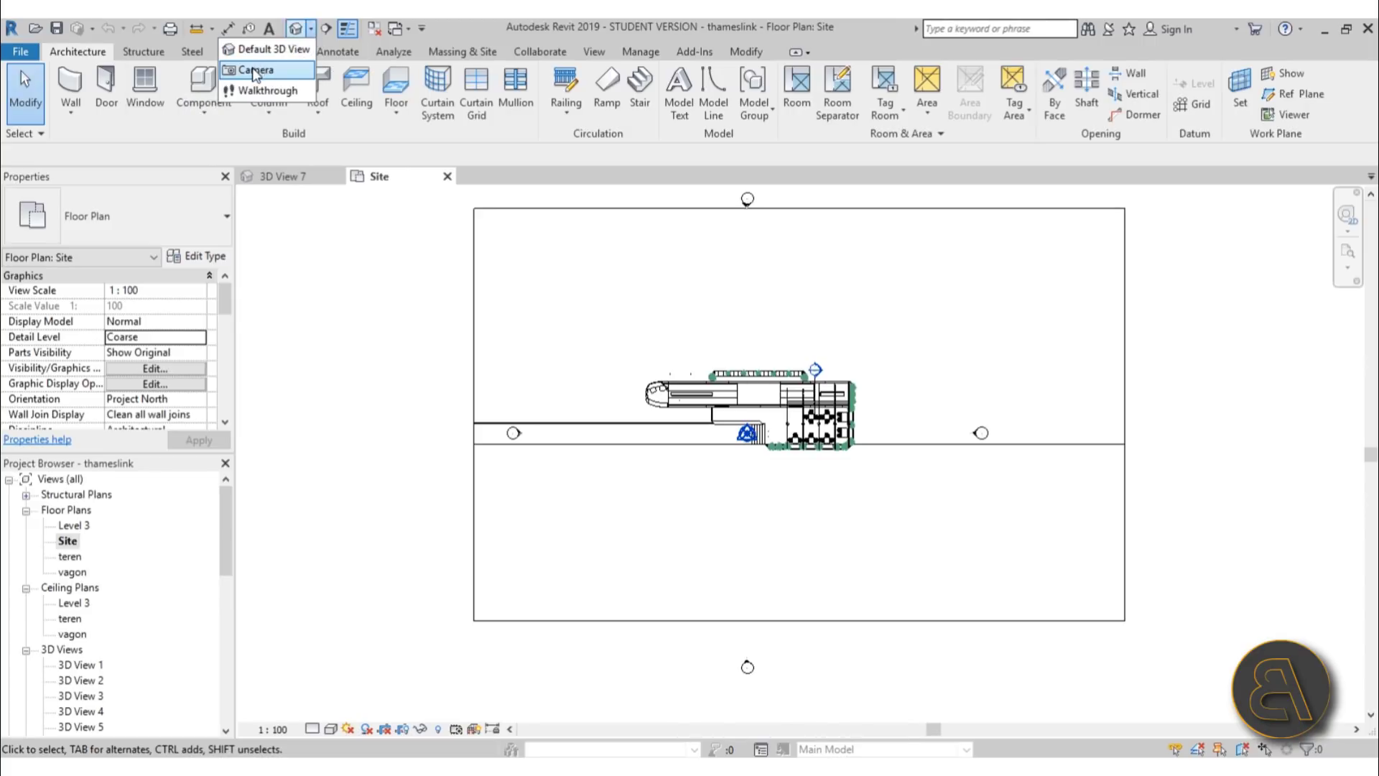
{"action": "left_click", "coordinate": [253, 70]}
{"action": "left_click", "coordinate": [449, 525]}
{"action": "left_click", "coordinate": [953, 289]}
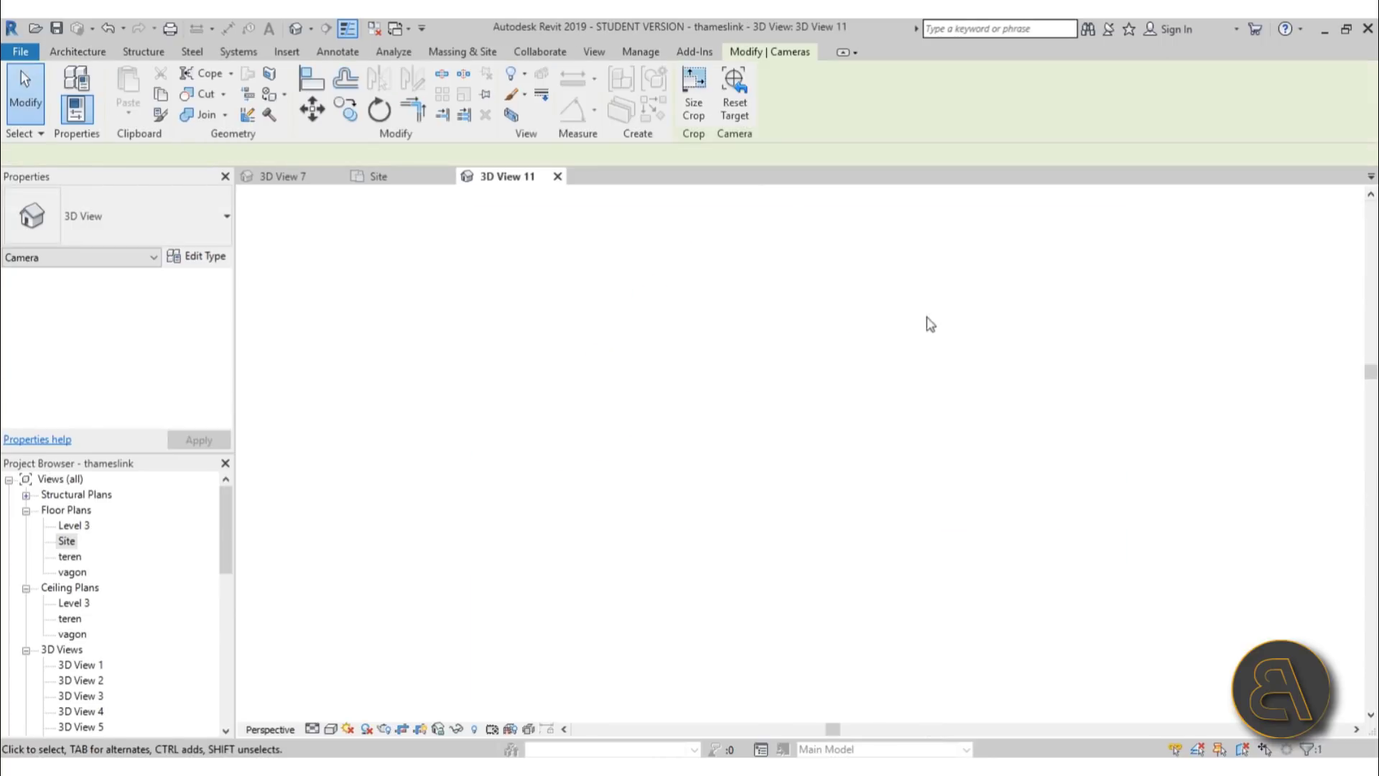
{"action": "middle_click_drag", "start_coordinate": [891, 516], "coordinate": [844, 537], "text": "shift"}
{"action": "left_click", "coordinate": [833, 365]}
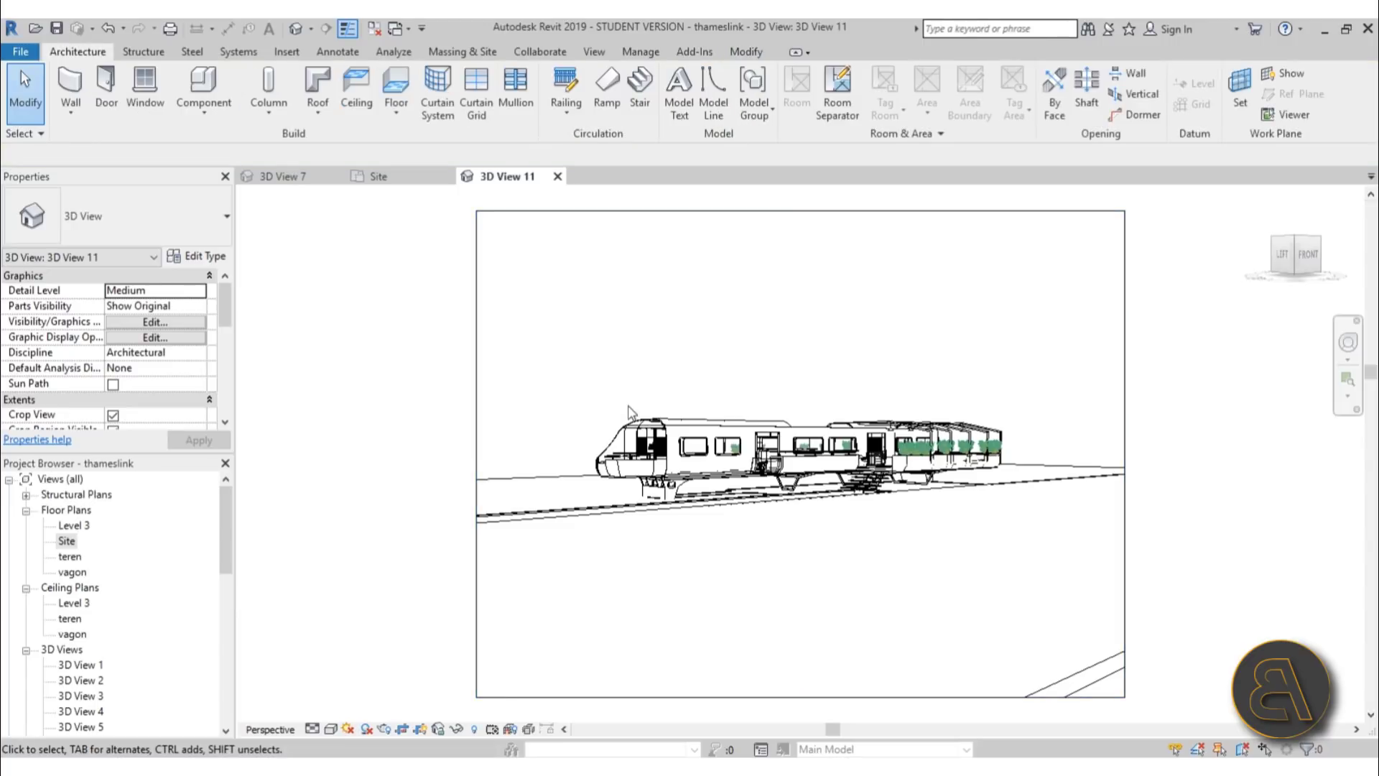
Examine the detailed tree models in the open-framed rear section of the train.
{"action": "scroll", "coordinate": [1001, 463], "scroll_direction": "up", "scroll_amount": 5}
{"action": "scroll", "coordinate": [1001, 463], "scroll_direction": "up", "scroll_amount": 5}
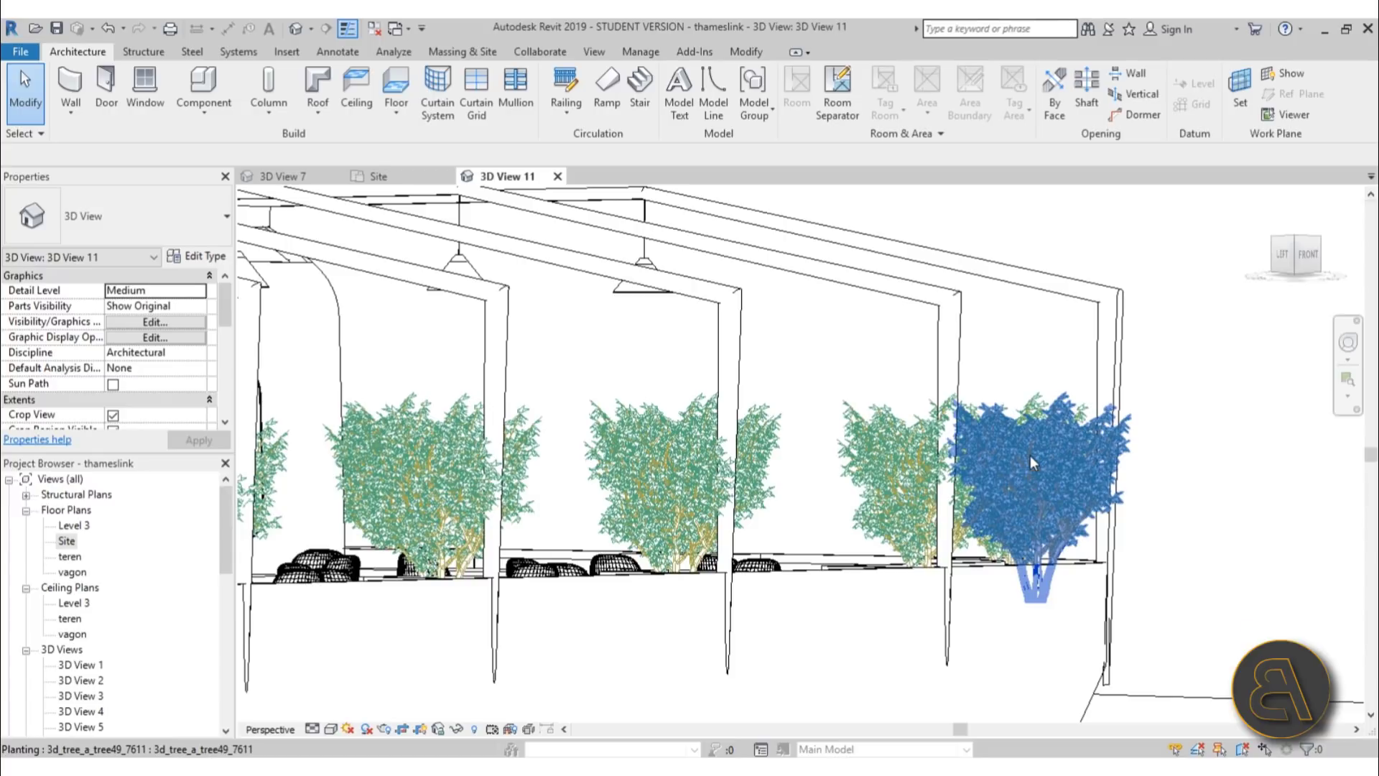
{"action": "scroll", "coordinate": [1060, 423], "scroll_direction": "up", "scroll_amount": 5}
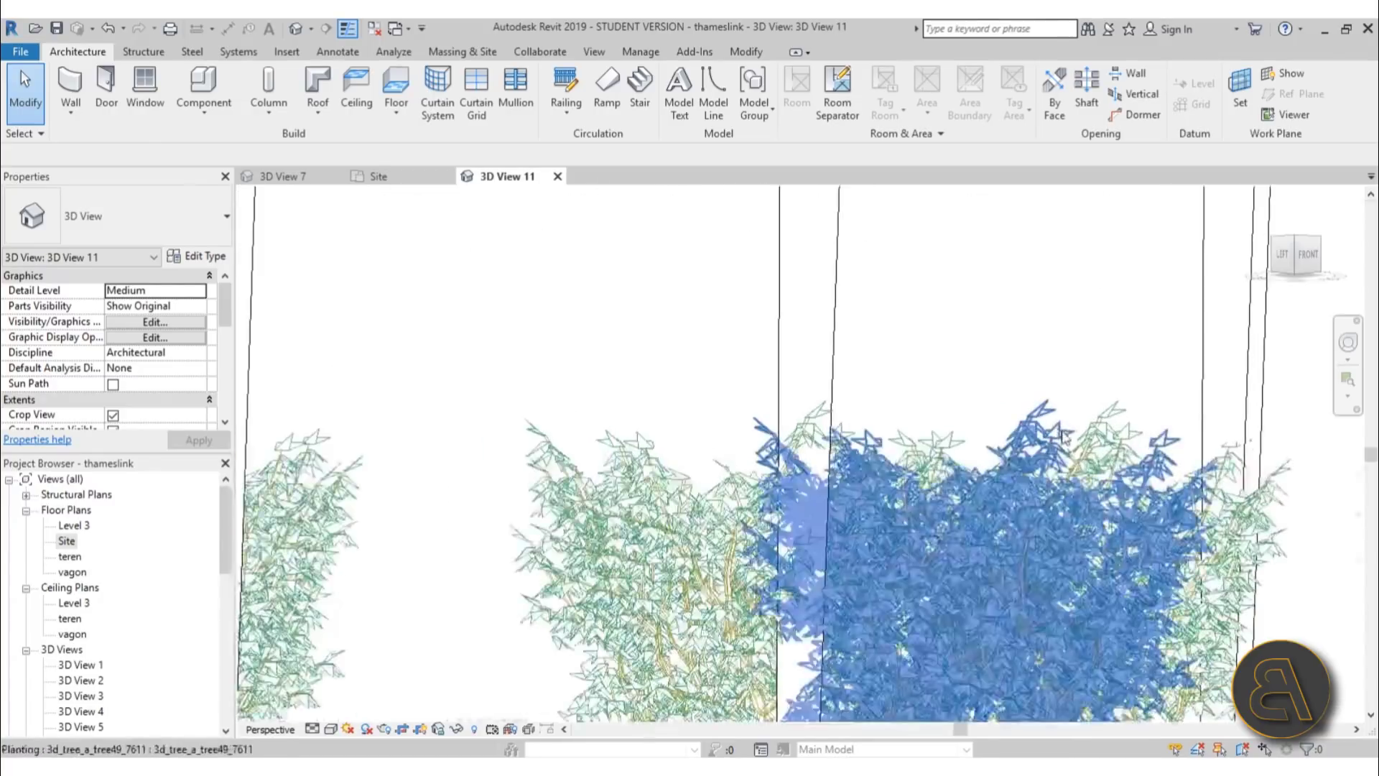
{"action": "scroll", "coordinate": [902, 356], "scroll_direction": "down", "scroll_amount": 5}
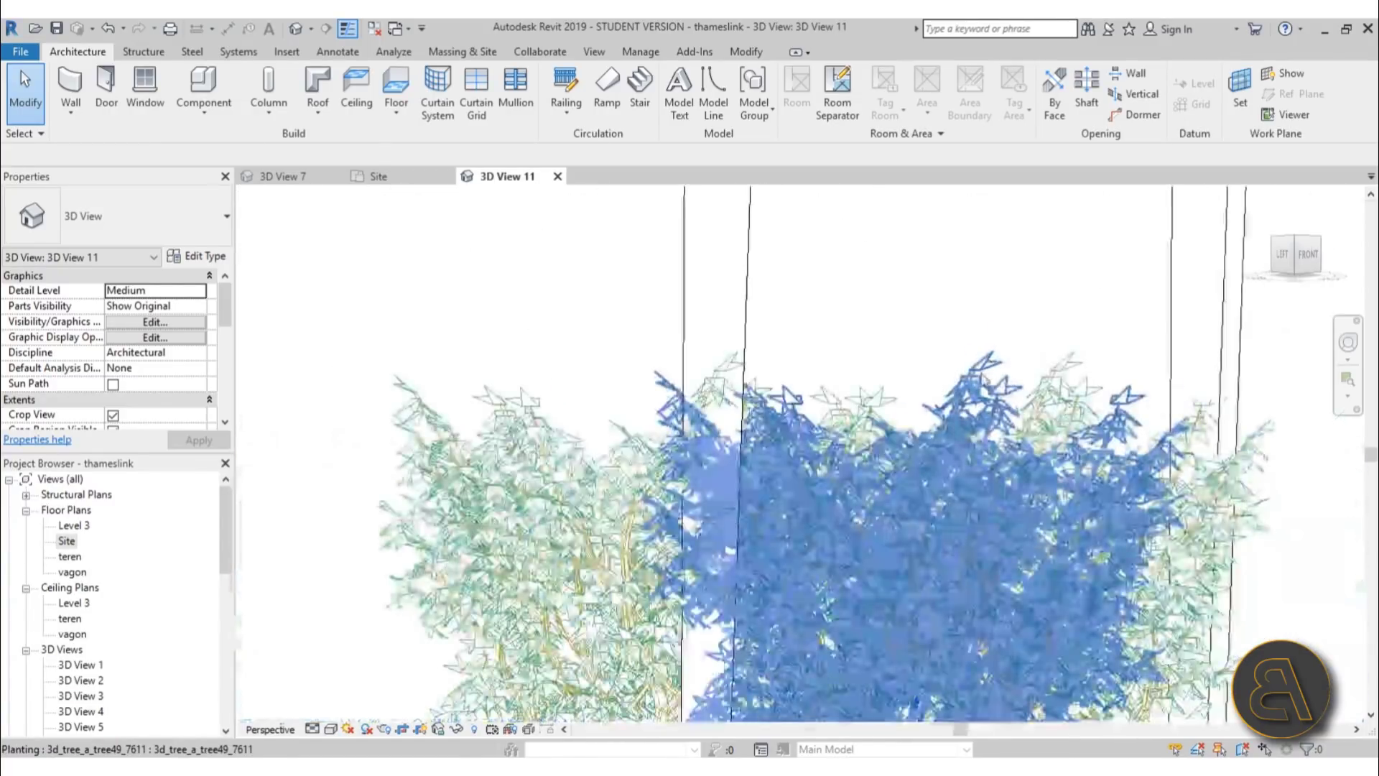
{"action": "scroll", "coordinate": [904, 374], "scroll_direction": "down", "scroll_amount": 8}
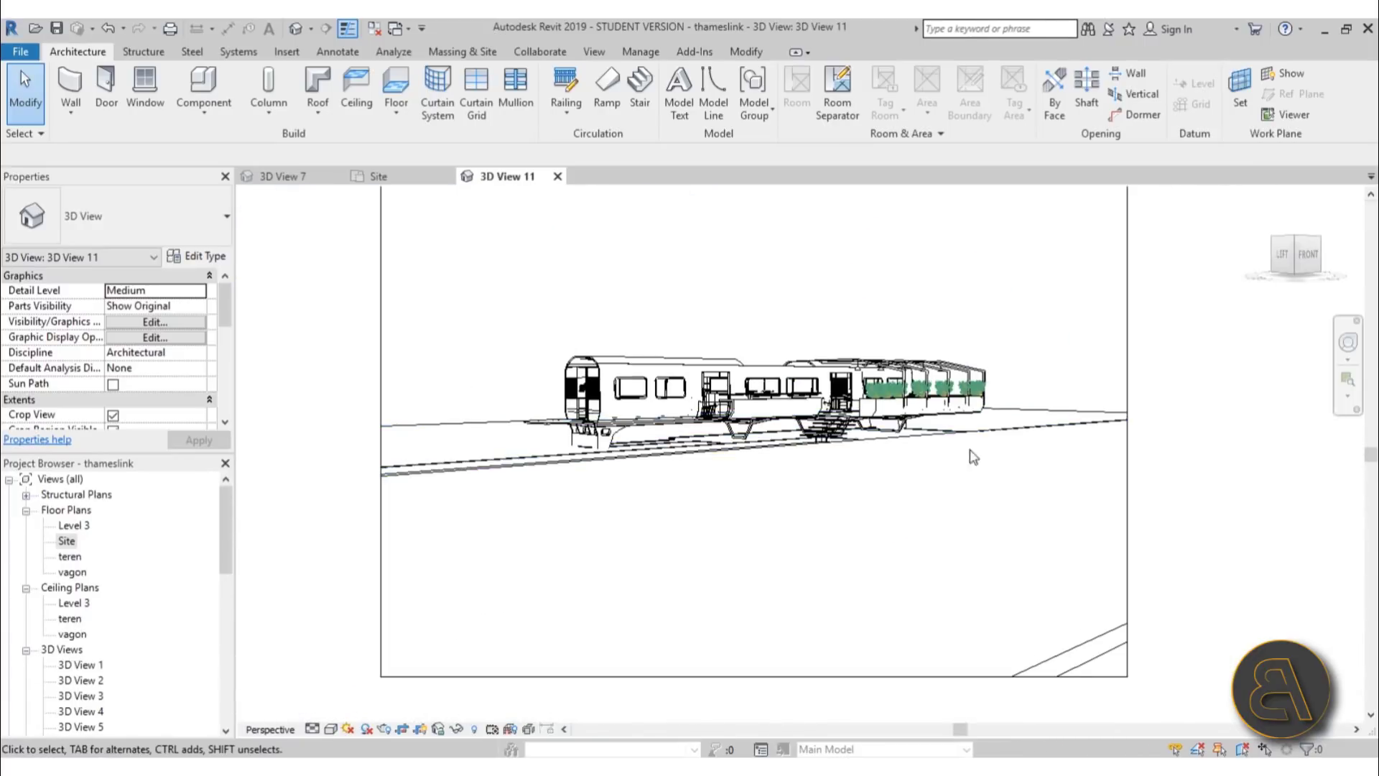
{"action": "middle_click_drag", "start_coordinate": [907, 496], "coordinate": [896, 511]}
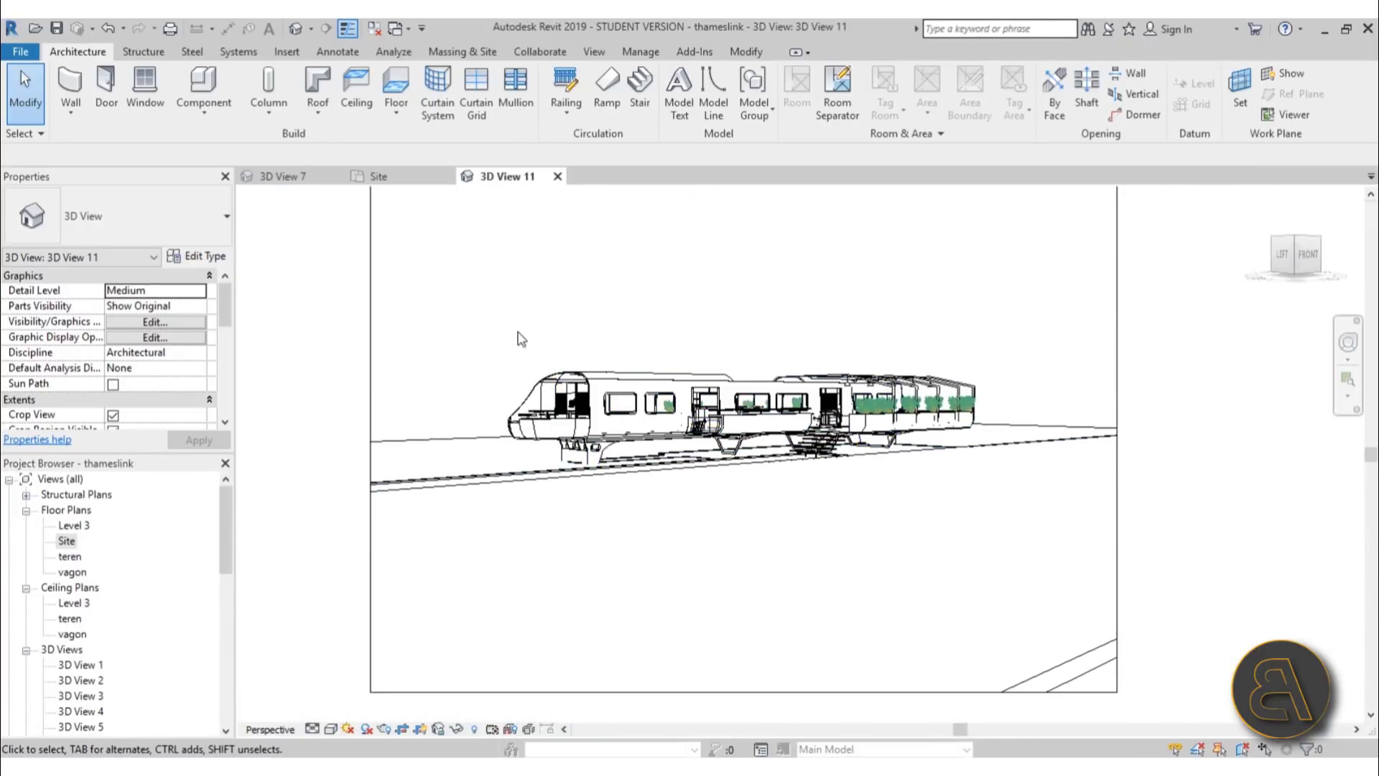
Select the whole train, filter the selection down to the Planting category, and temporarily hide those elements in the view.
{"action": "left_click_drag", "start_coordinate": [472, 300], "coordinate": [754, 449]}
{"action": "left_click_drag", "start_coordinate": [1053, 582], "coordinate": [1053, 584]}
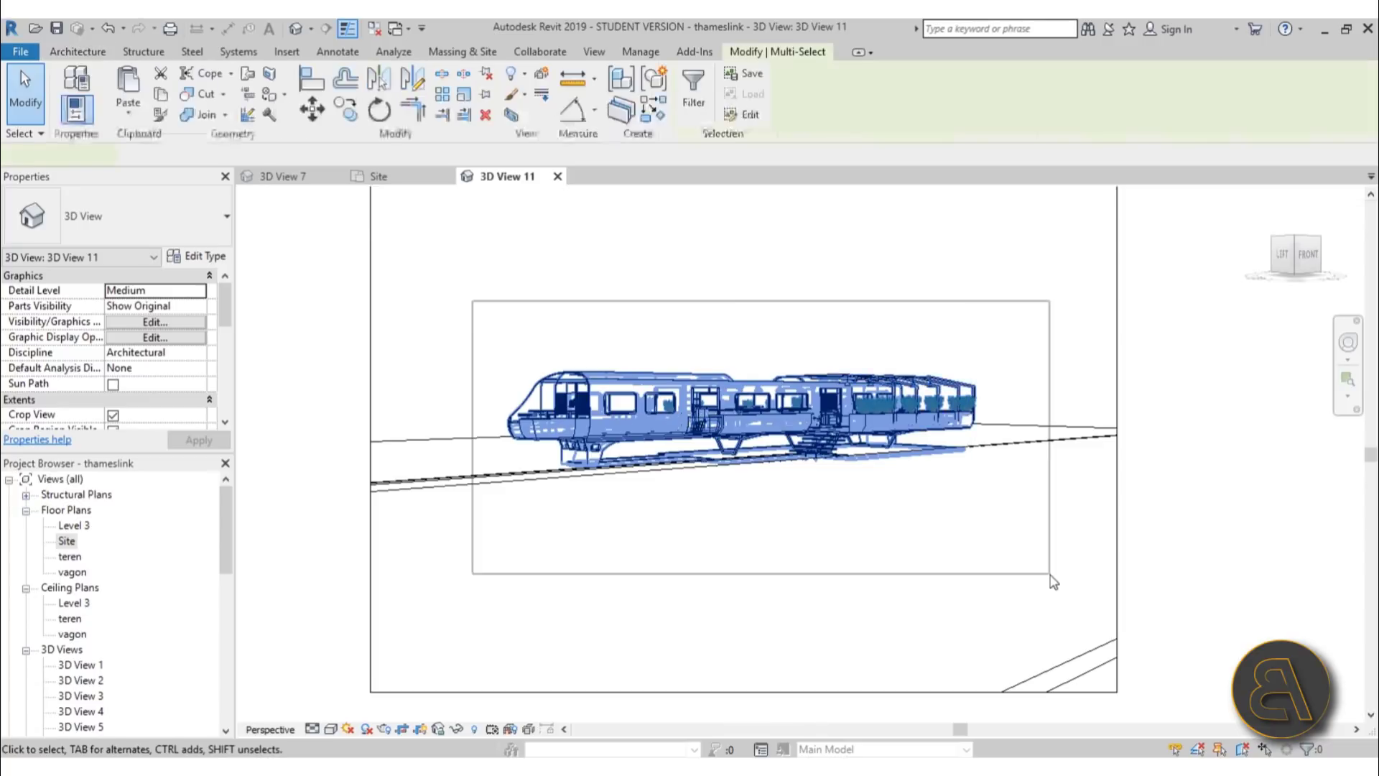
{"action": "left_click", "coordinate": [694, 100]}
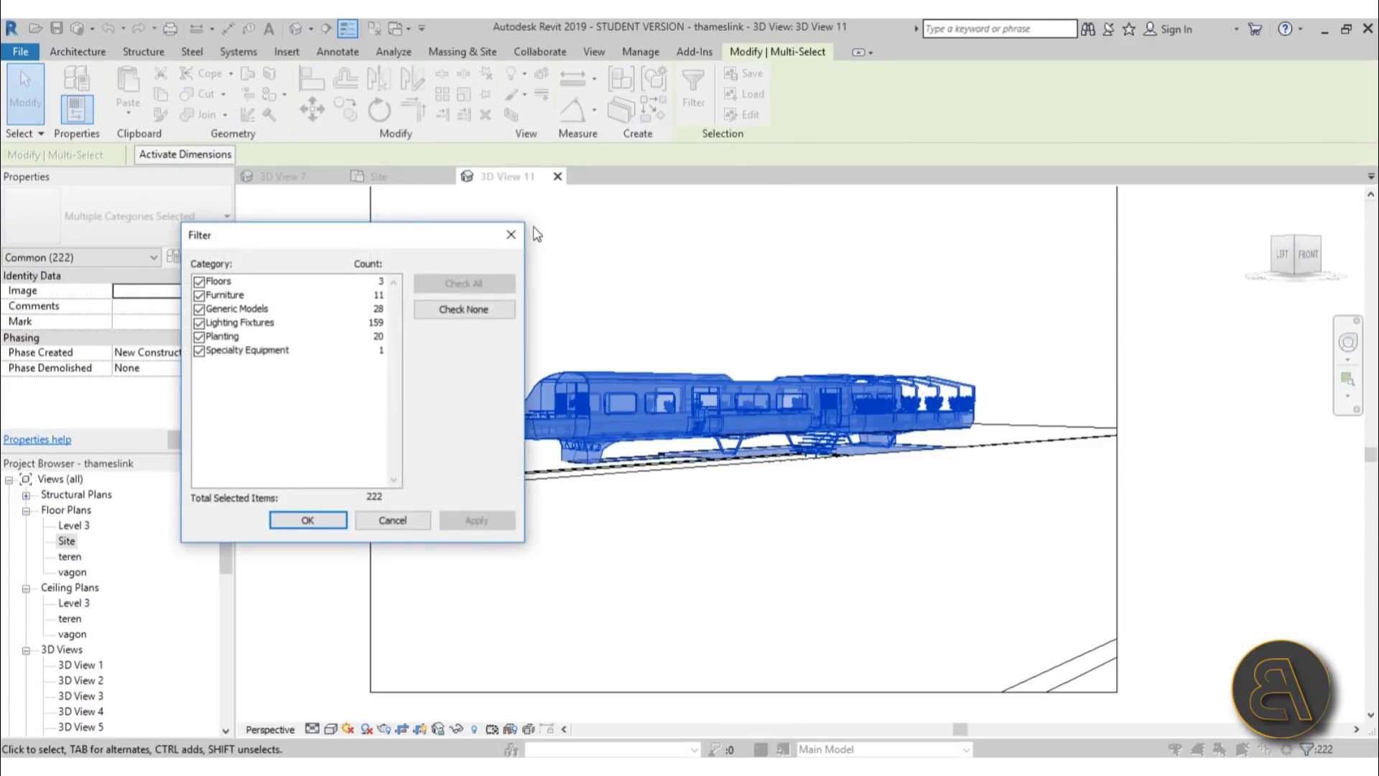
{"action": "left_click", "coordinate": [440, 319]}
{"action": "left_click", "coordinate": [199, 336]}
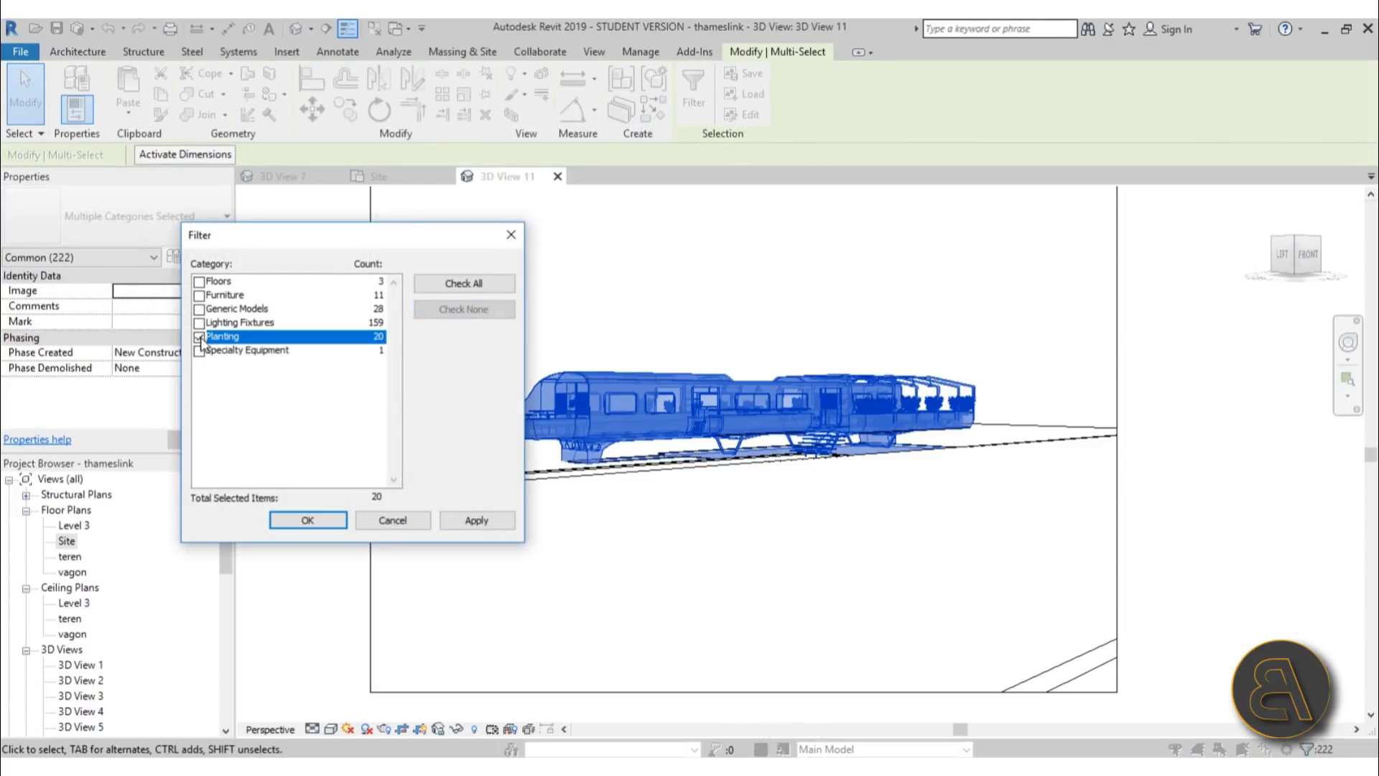
{"action": "left_click", "coordinate": [459, 522]}
{"action": "left_click", "coordinate": [309, 522]}
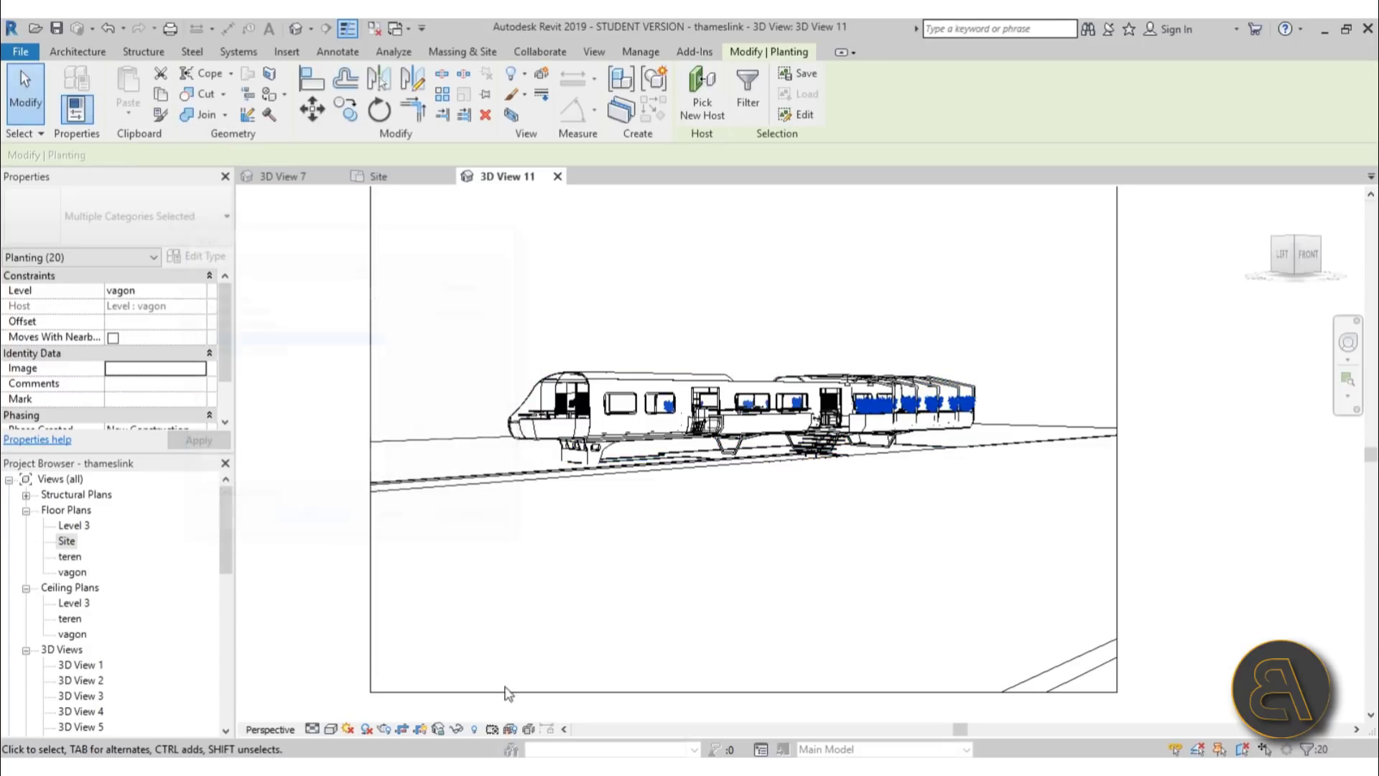
{"action": "left_click", "coordinate": [472, 730]}
{"action": "left_click", "coordinate": [508, 683]}
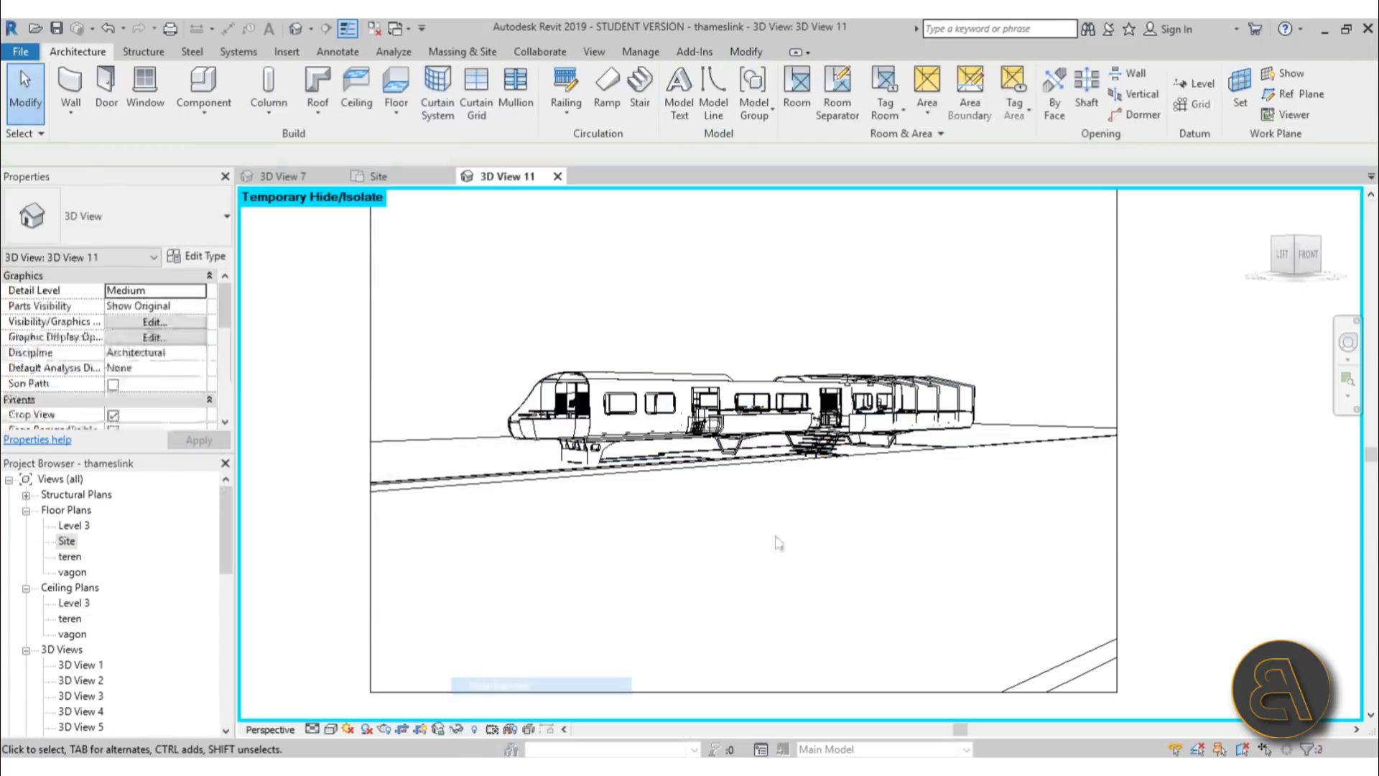
Temporarily hide the travica grass floor and the ostali put floor in the foreground of the camera view.
{"action": "middle_click_drag", "start_coordinate": [780, 294], "coordinate": [729, 349]}
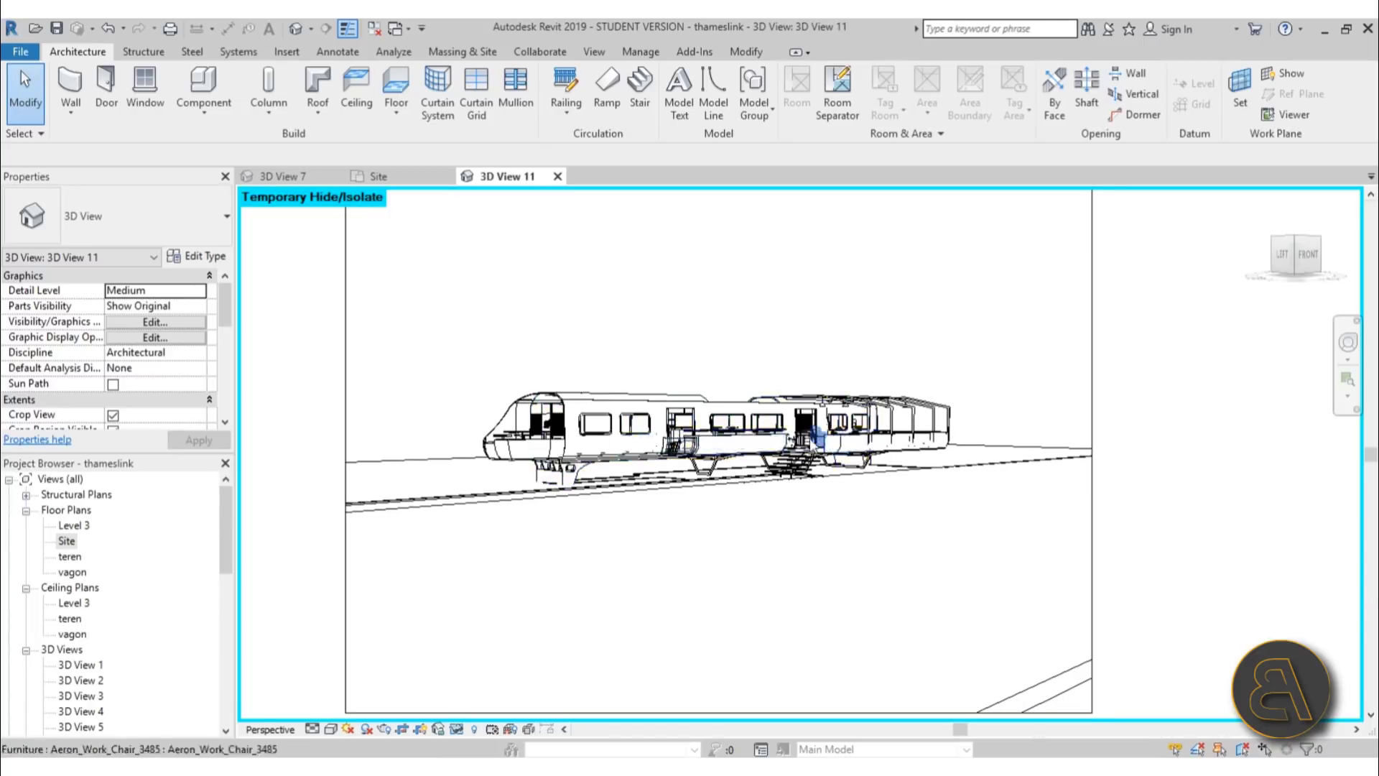
{"action": "mouse_move", "coordinate": [716, 528]}
{"action": "middle_mouse_down", "text": "shift"}
{"action": "mouse_move", "coordinate": [742, 557]}
{"action": "mouse_move", "coordinate": [709, 528]}
{"action": "middle_mouse_up", "text": "shift"}
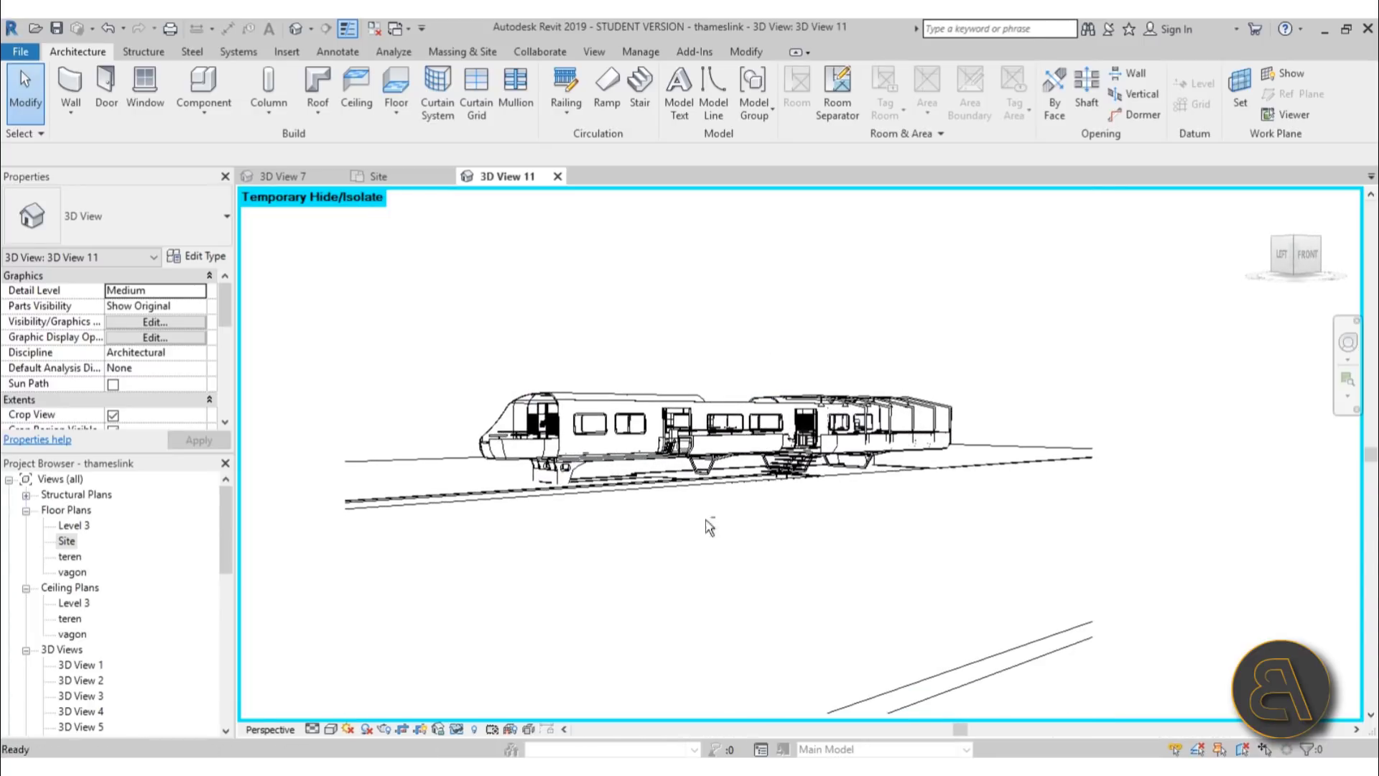
{"action": "left_click", "coordinate": [395, 463]}
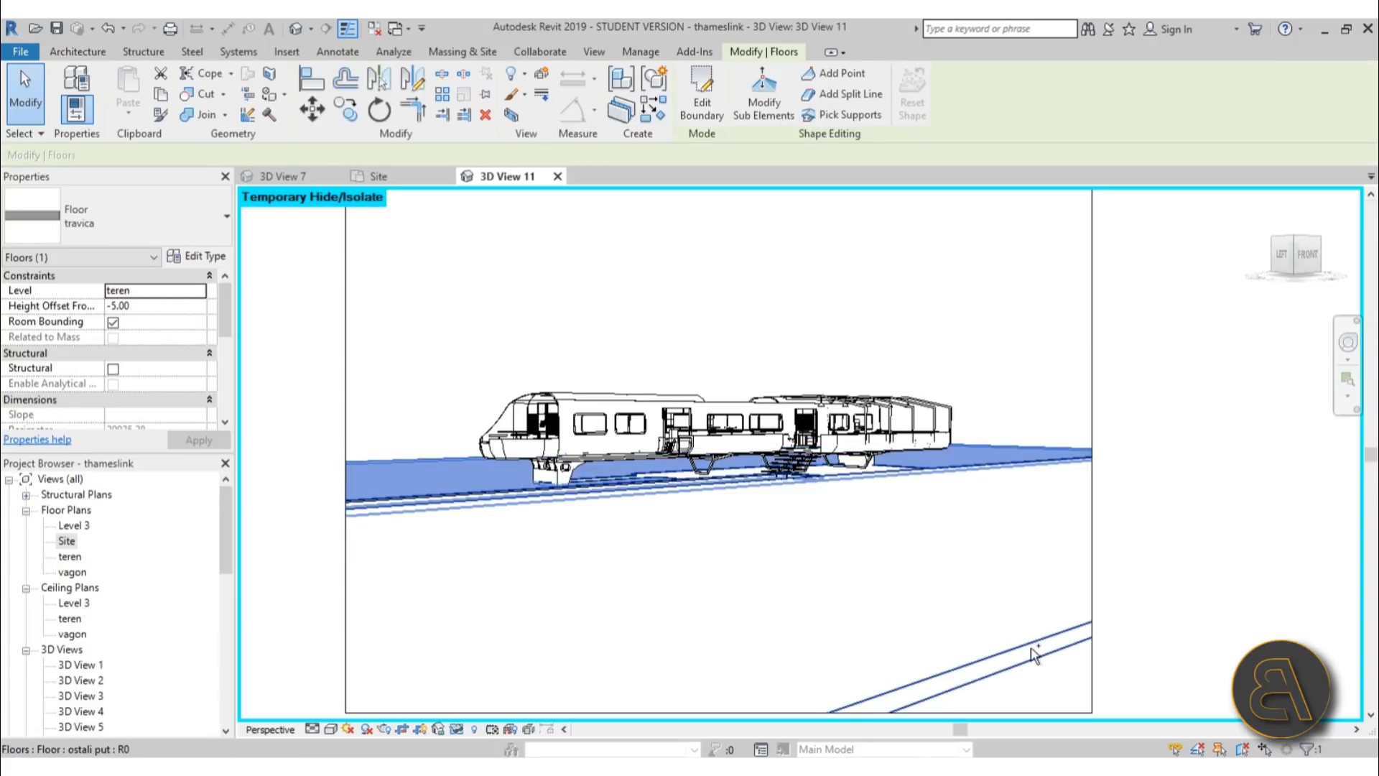
{"action": "left_click", "coordinate": [1032, 650], "text": "ctrl"}
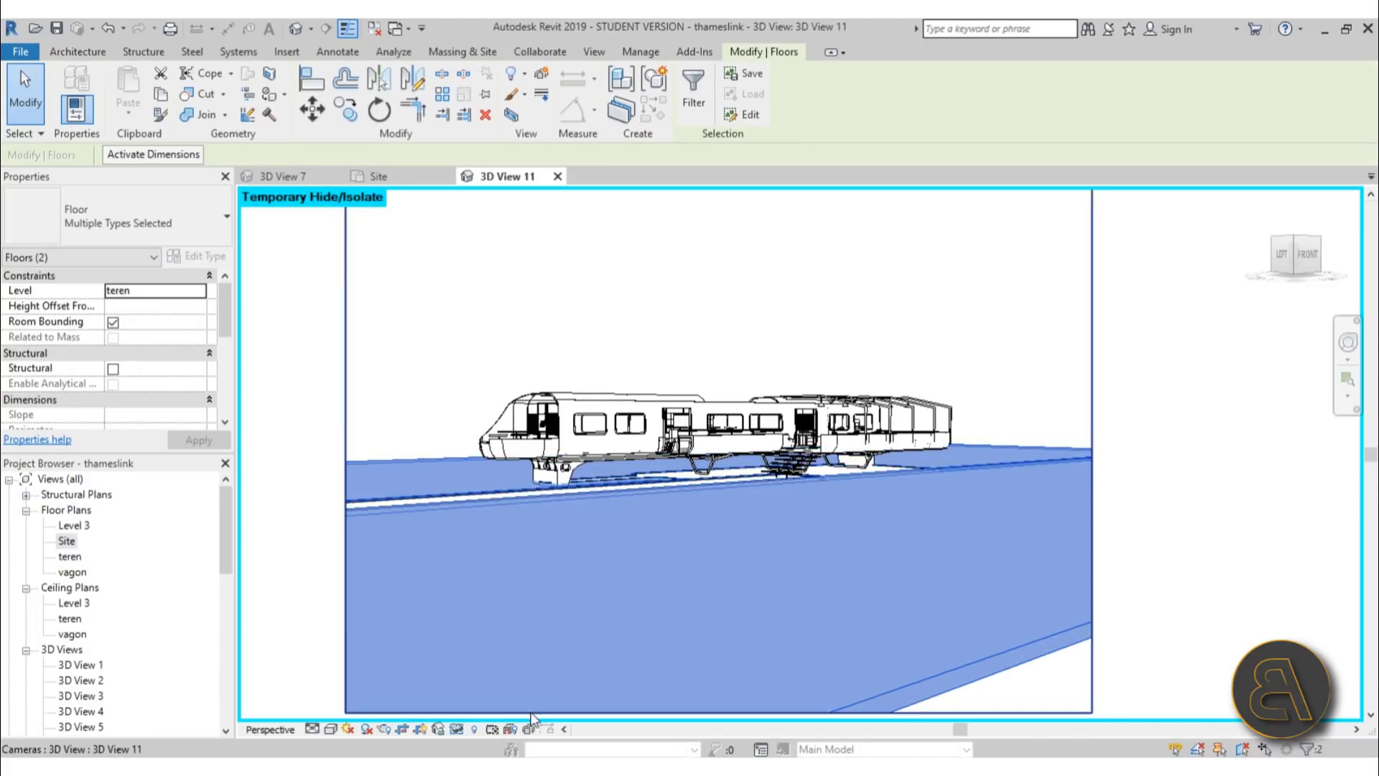
{"action": "left_click", "coordinate": [457, 729]}
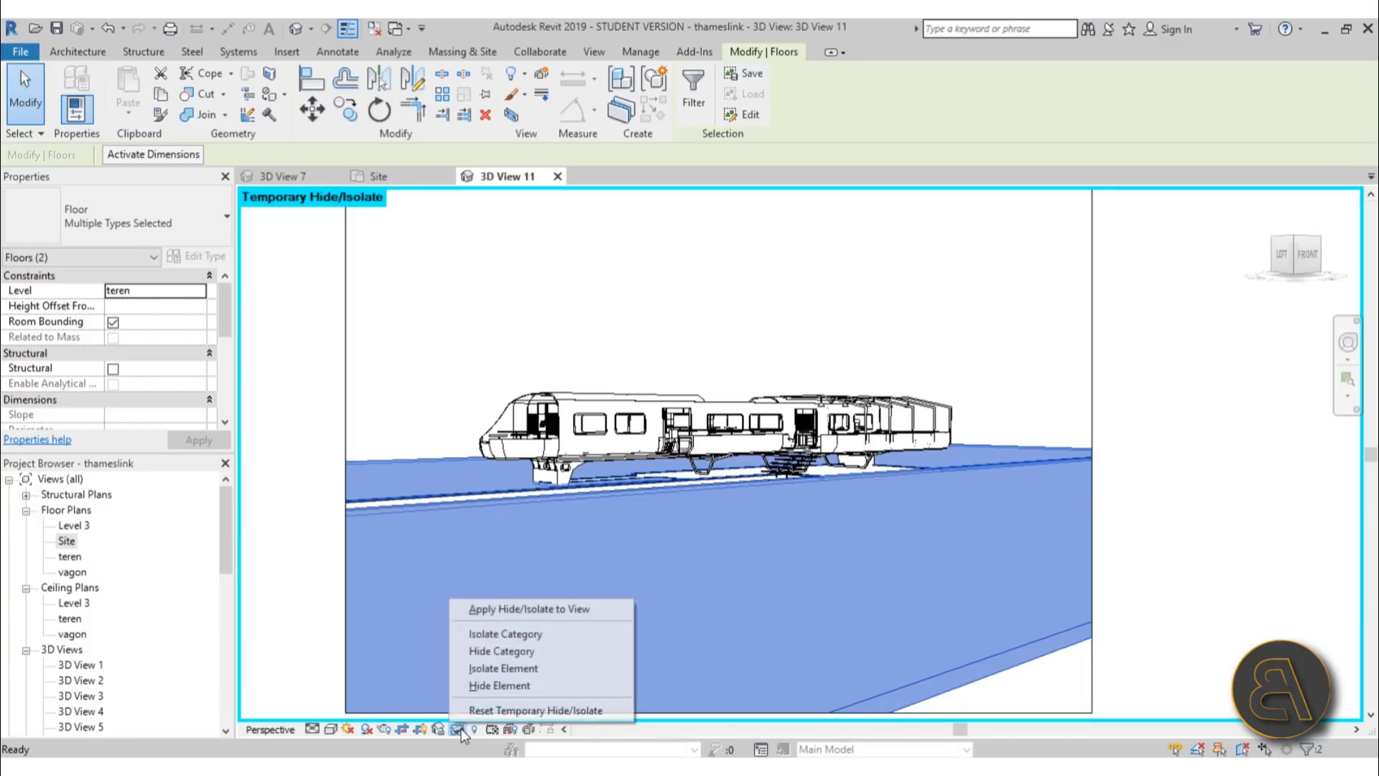
{"action": "left_click", "coordinate": [490, 687]}
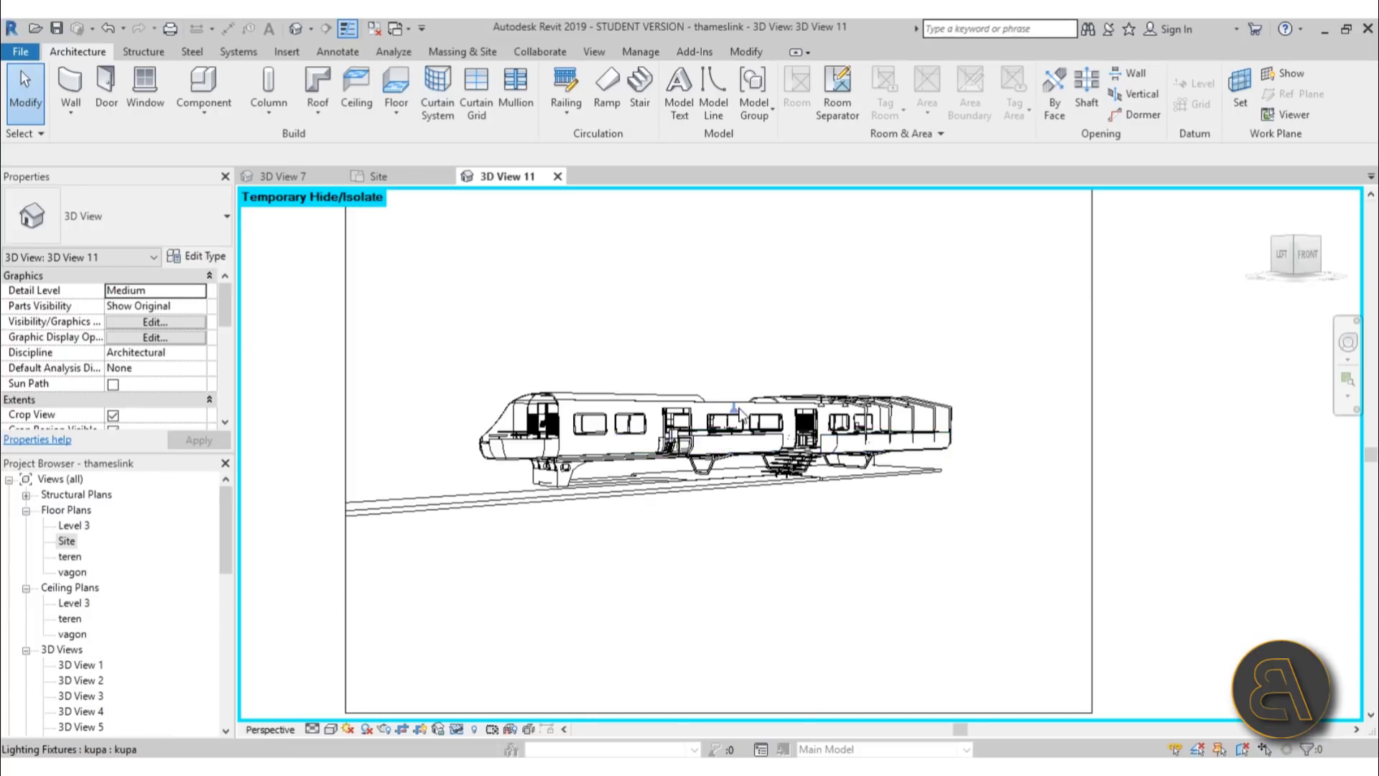
{"action": "middle_click_drag", "start_coordinate": [723, 476], "coordinate": [724, 468]}
{"action": "middle_click_drag", "start_coordinate": [716, 393], "coordinate": [717, 399]}
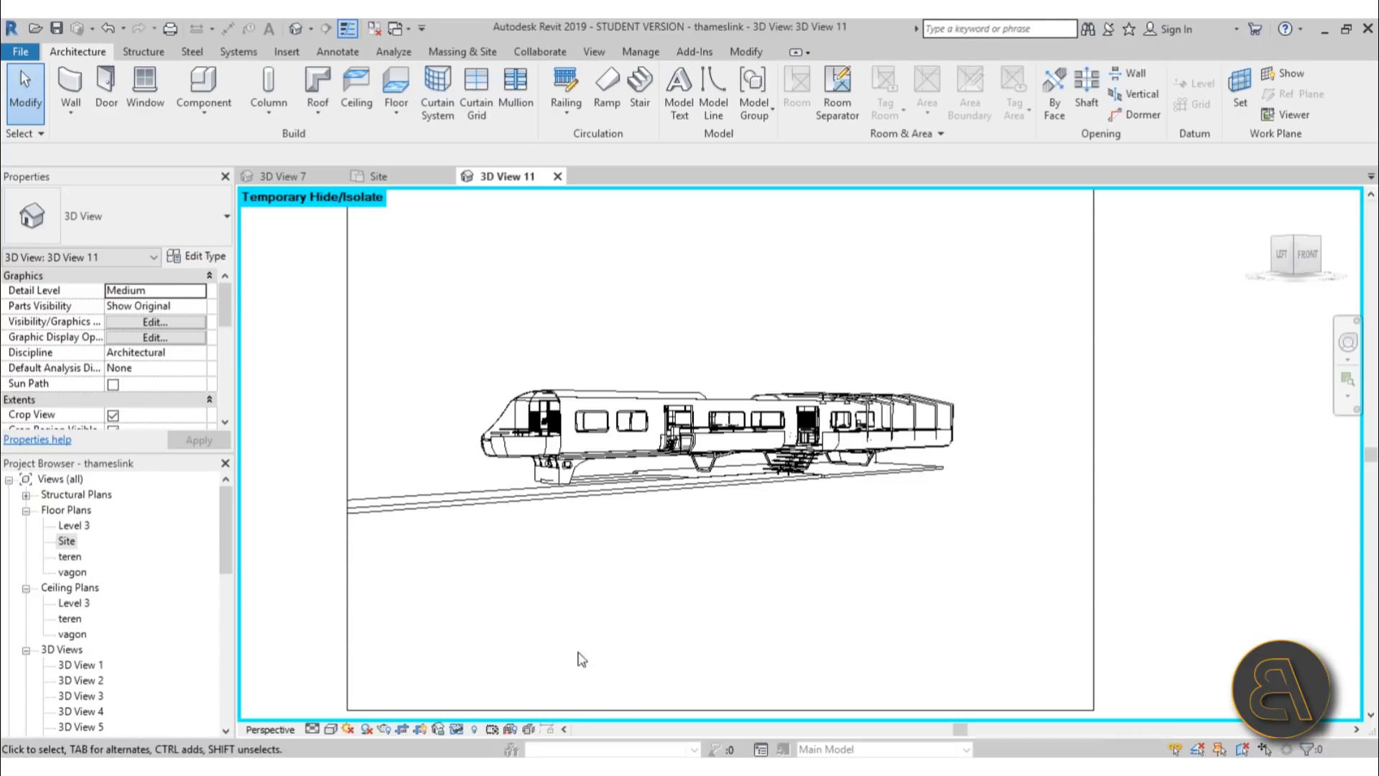
{"action": "middle_click_drag", "start_coordinate": [623, 363], "coordinate": [627, 374]}
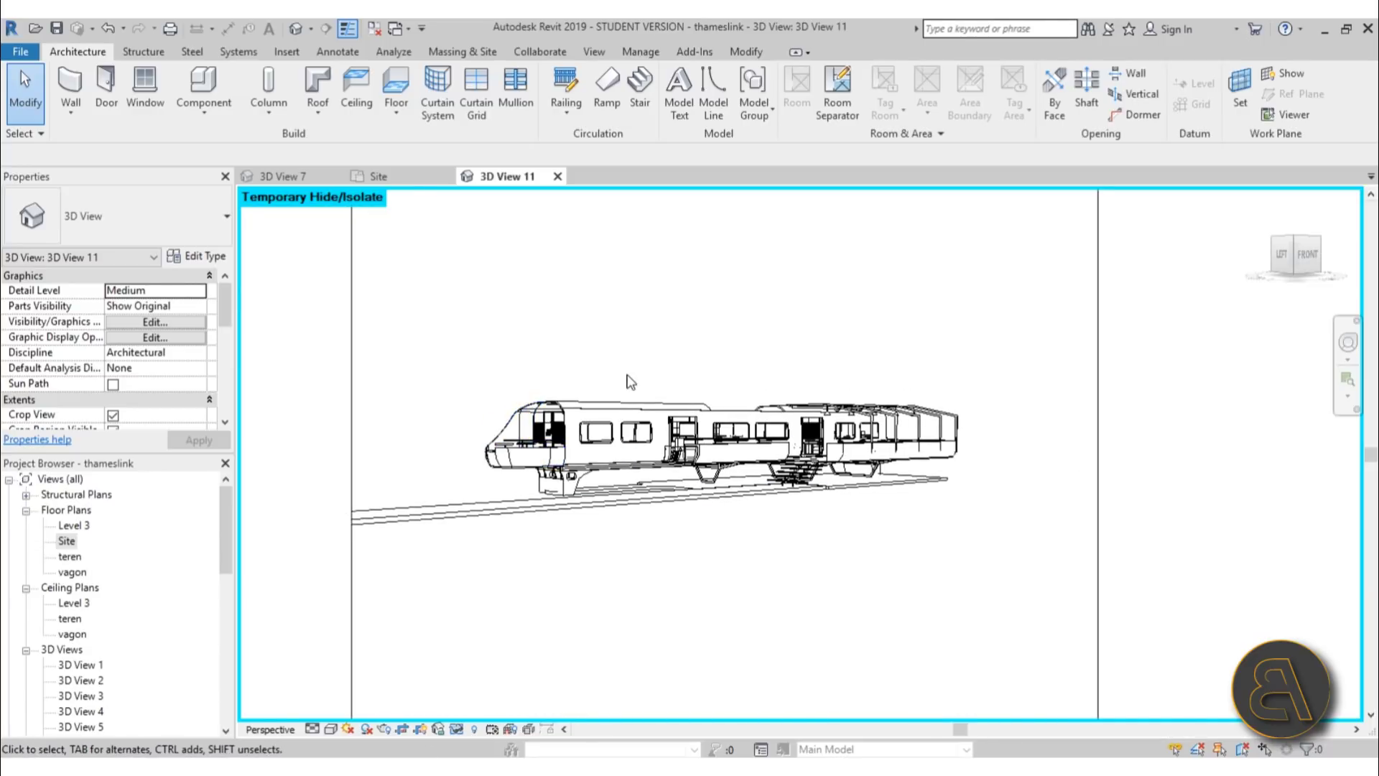
{"action": "scroll", "coordinate": [704, 377], "scroll_direction": "down", "scroll_amount": 1}
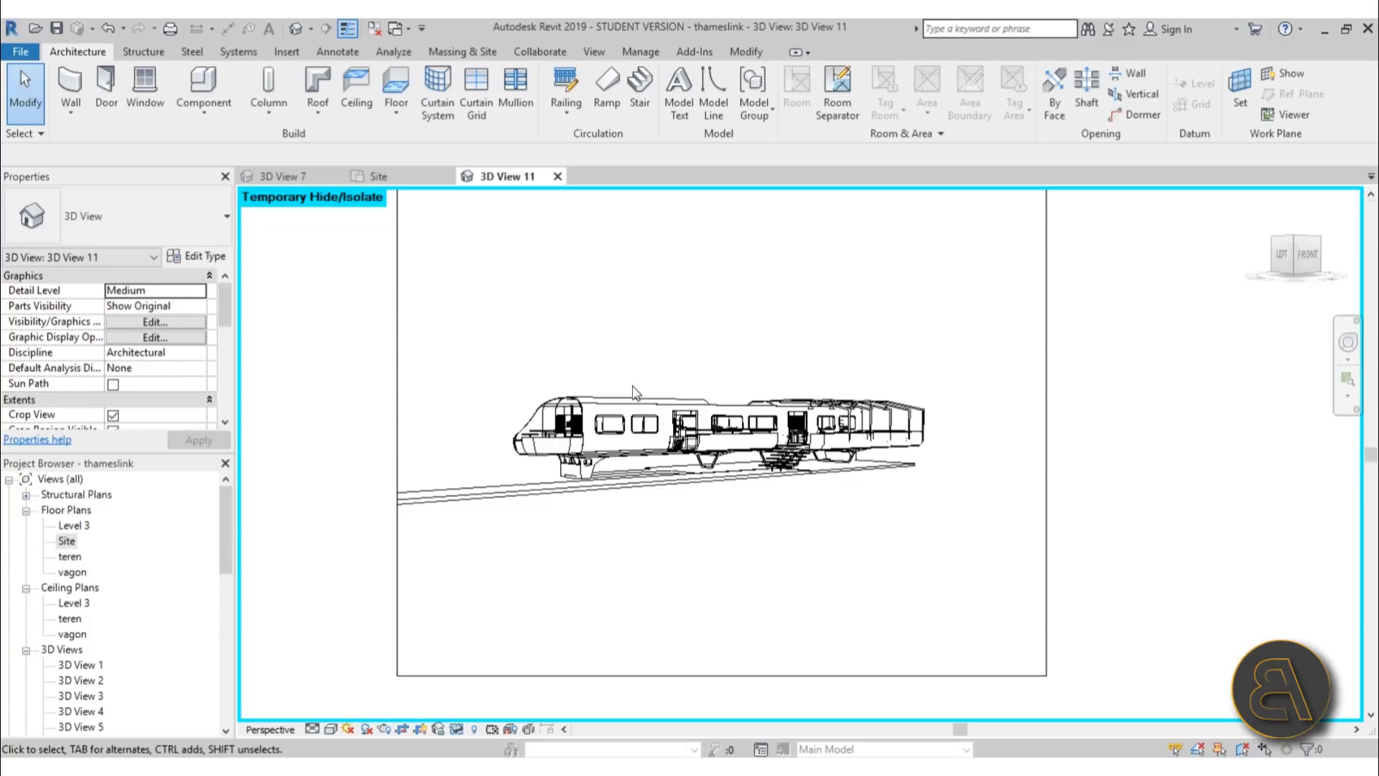
Shrink the Revit window to reach the desktop, then open the Death_Valley desert picture in Photos to review it as background.
{"action": "double_click", "coordinate": [532, 30]}
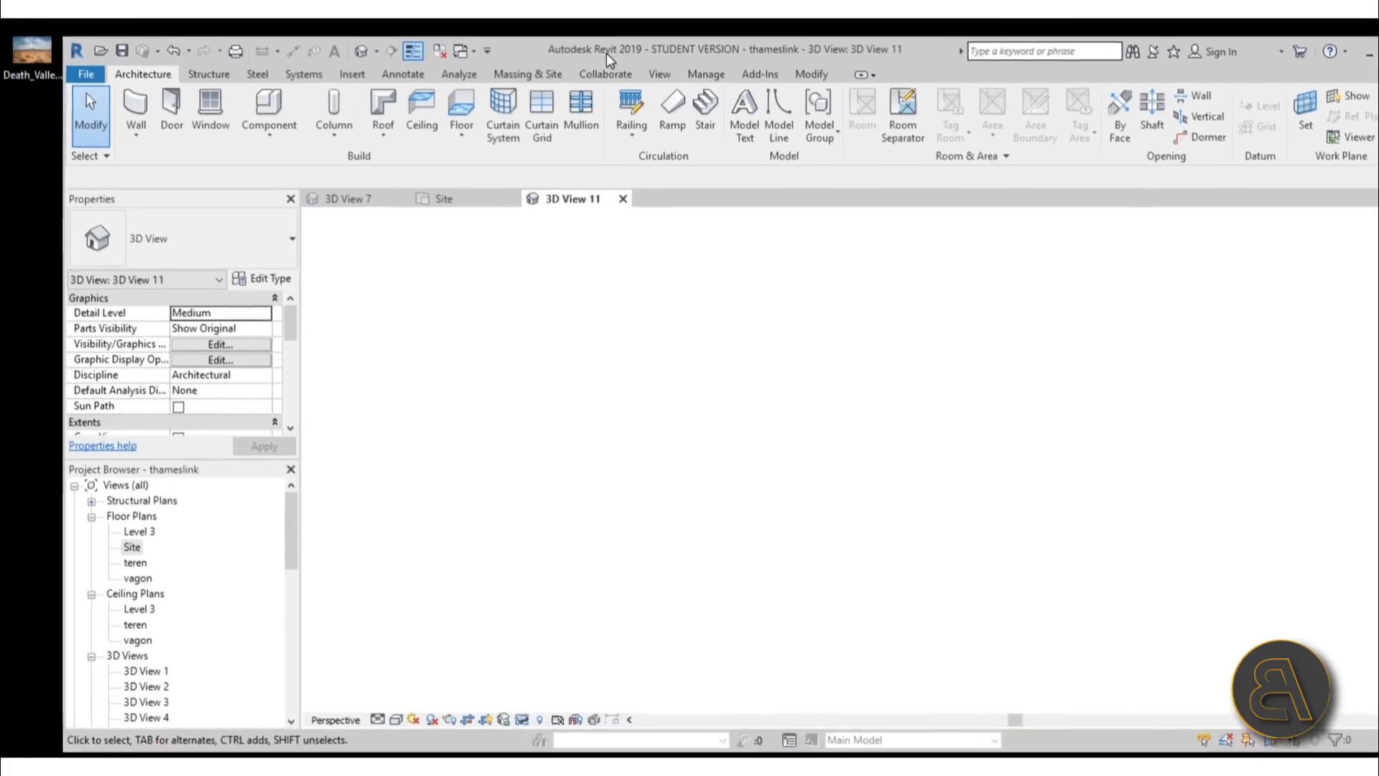
{"action": "double_click", "coordinate": [32, 54]}
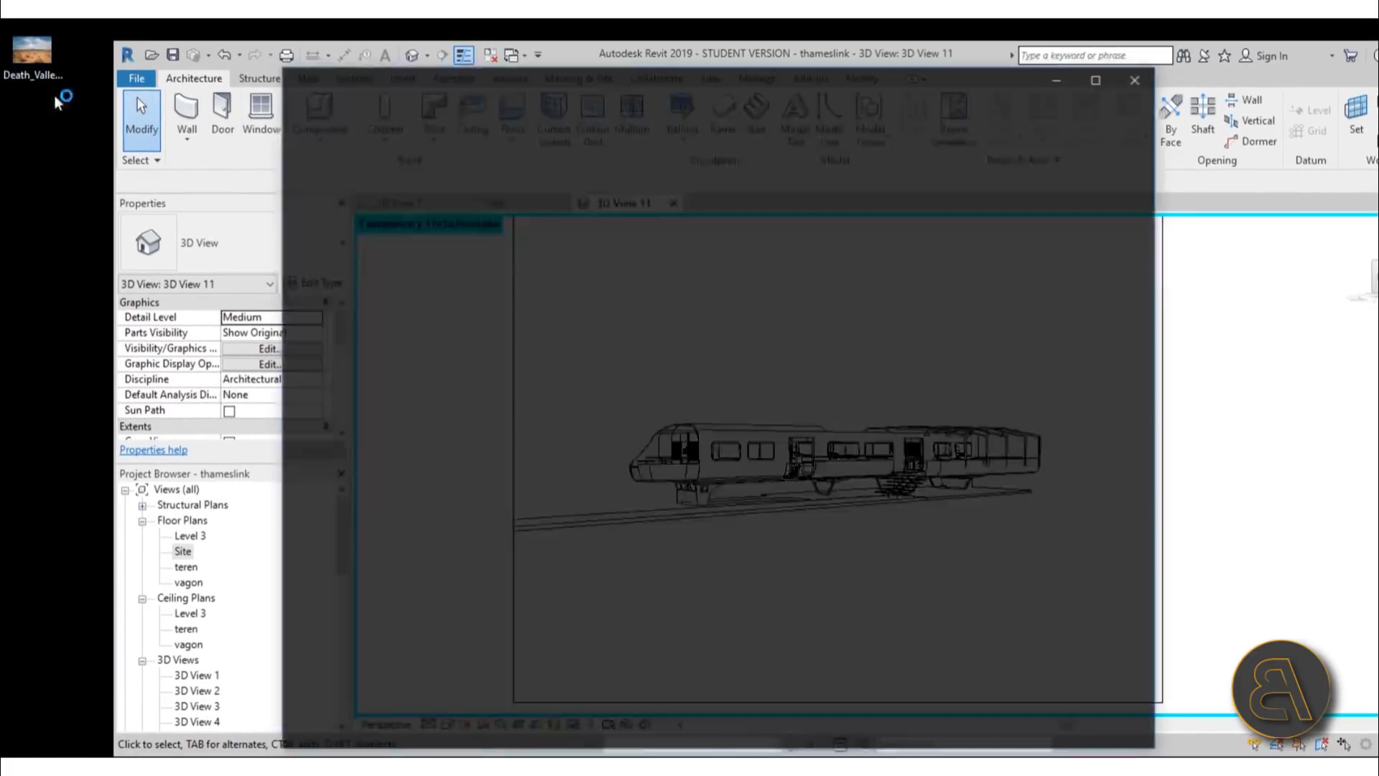
{"action": "left_click_drag", "start_coordinate": [674, 79], "coordinate": [0, 56]}
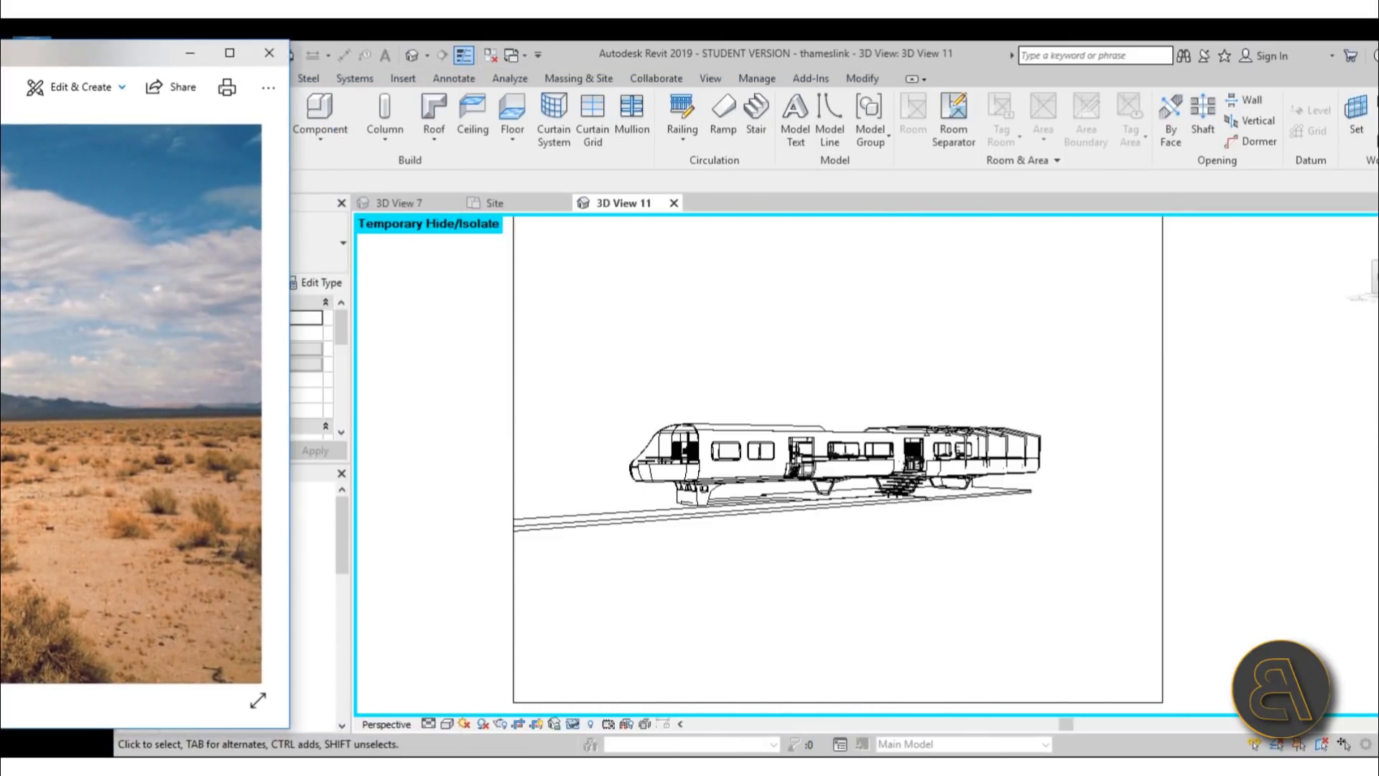
{"action": "left_click_drag", "start_coordinate": [0, 53], "coordinate": [356, 80]}
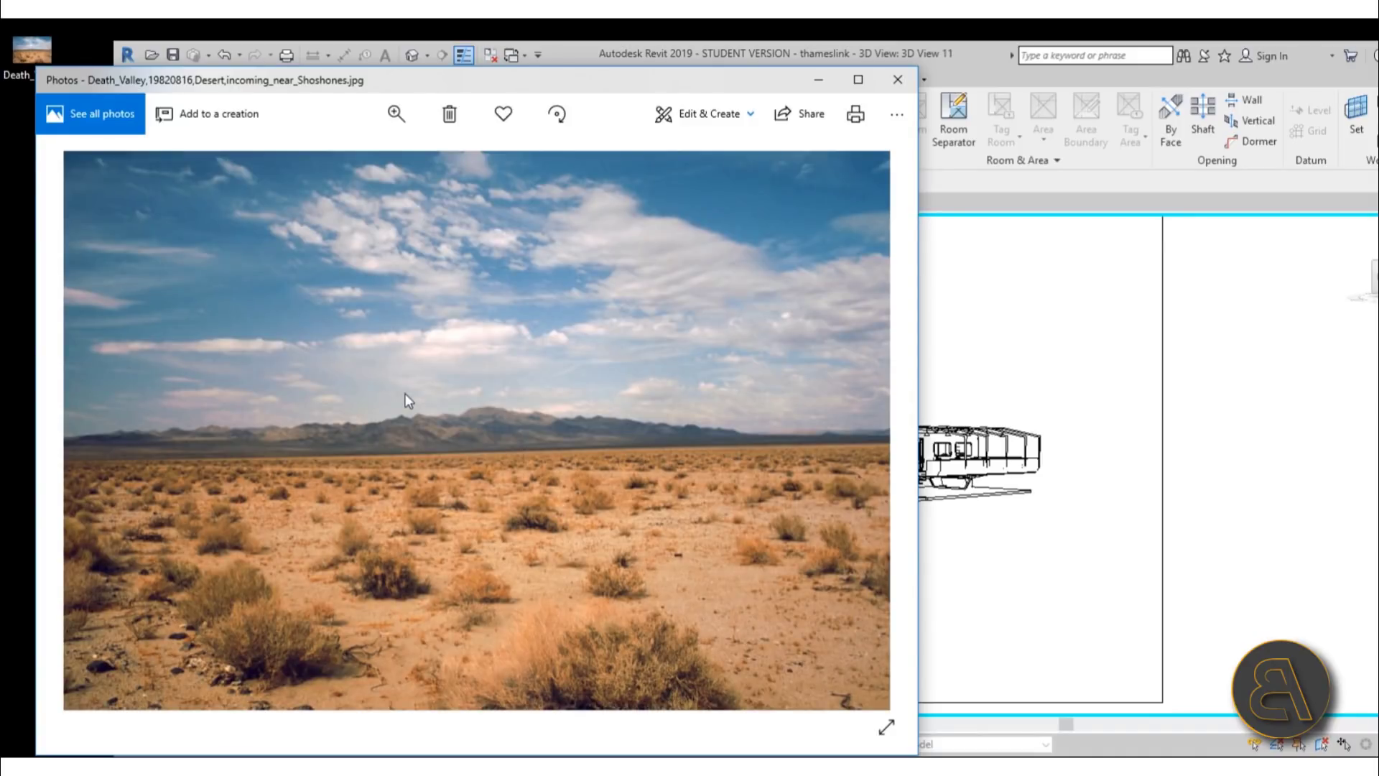
Switch back to Revit and maximize its window over the desert picture.
{"action": "left_click", "coordinate": [927, 59]}
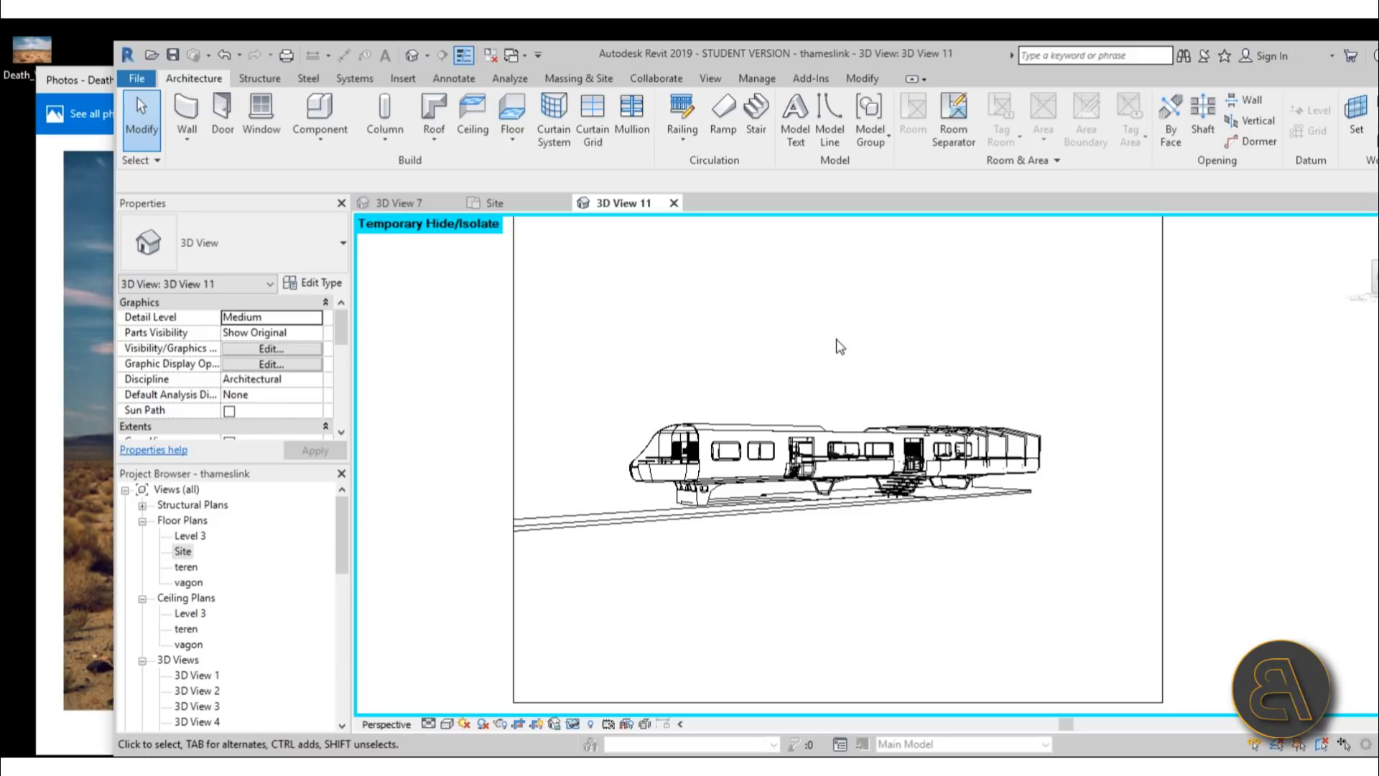
{"action": "left_click_drag", "start_coordinate": [937, 57], "coordinate": [775, 49]}
{"action": "left_click", "coordinate": [1280, 50]}
Reduce the camera view's crop region to a wider format by lowering its upper edge and raising its lower edge.
{"action": "scroll", "coordinate": [843, 328], "scroll_direction": "down", "scroll_amount": 2}
{"action": "middle_click_drag", "start_coordinate": [843, 339], "coordinate": [825, 362]}
{"action": "left_click", "coordinate": [746, 243]}
{"action": "left_click_drag", "start_coordinate": [734, 244], "coordinate": [740, 273]}
{"action": "left_click_drag", "start_coordinate": [734, 612], "coordinate": [733, 559]}
{"action": "left_click_drag", "start_coordinate": [730, 265], "coordinate": [731, 277]}
{"action": "scroll", "coordinate": [718, 388], "scroll_direction": "up", "scroll_amount": 2}
{"action": "scroll", "coordinate": [704, 402], "scroll_direction": "down", "scroll_amount": 1}
{"action": "middle_click_drag", "start_coordinate": [720, 388], "coordinate": [722, 404]}
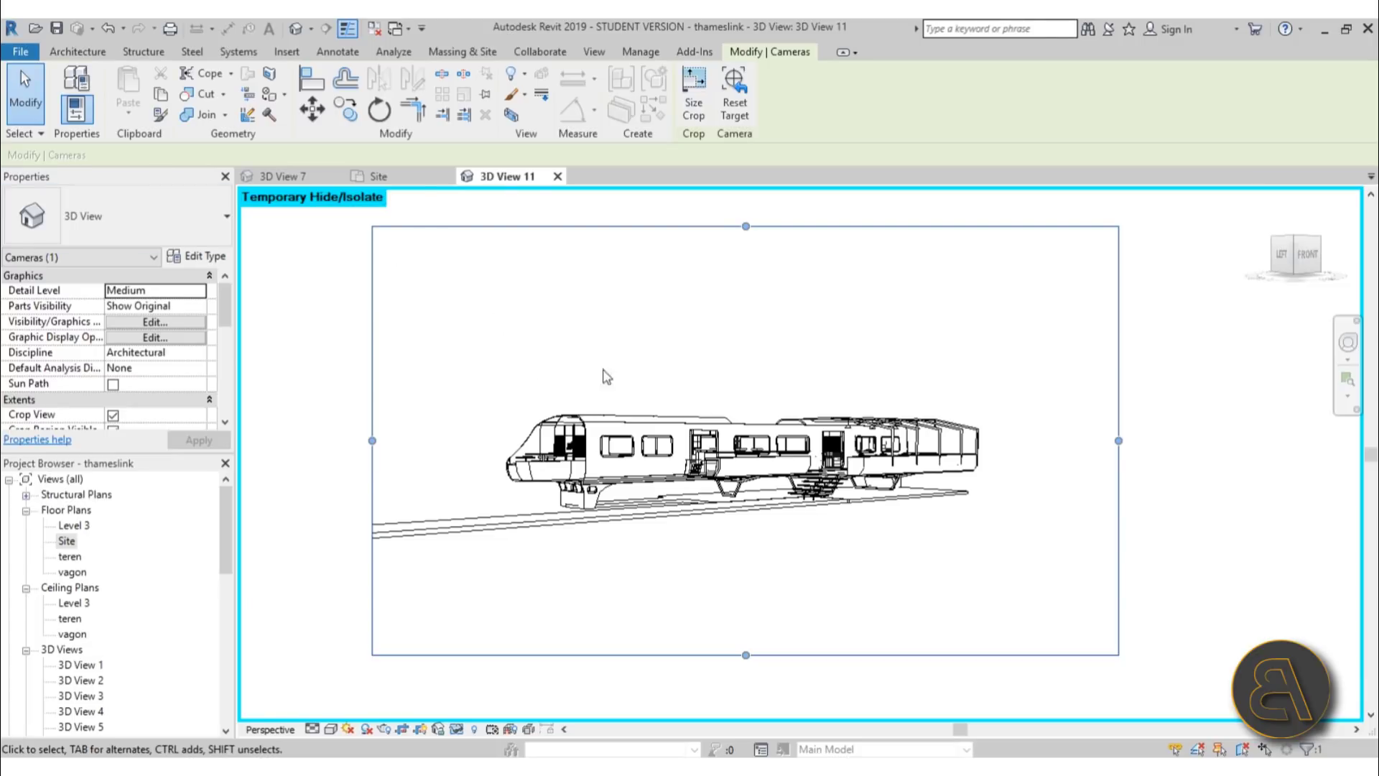
{"action": "left_click", "coordinate": [594, 311]}
Open the rendering settings and load the Death_Valley desert JPG from the desktop as an Image-style background.
{"action": "key", "text": "r"}
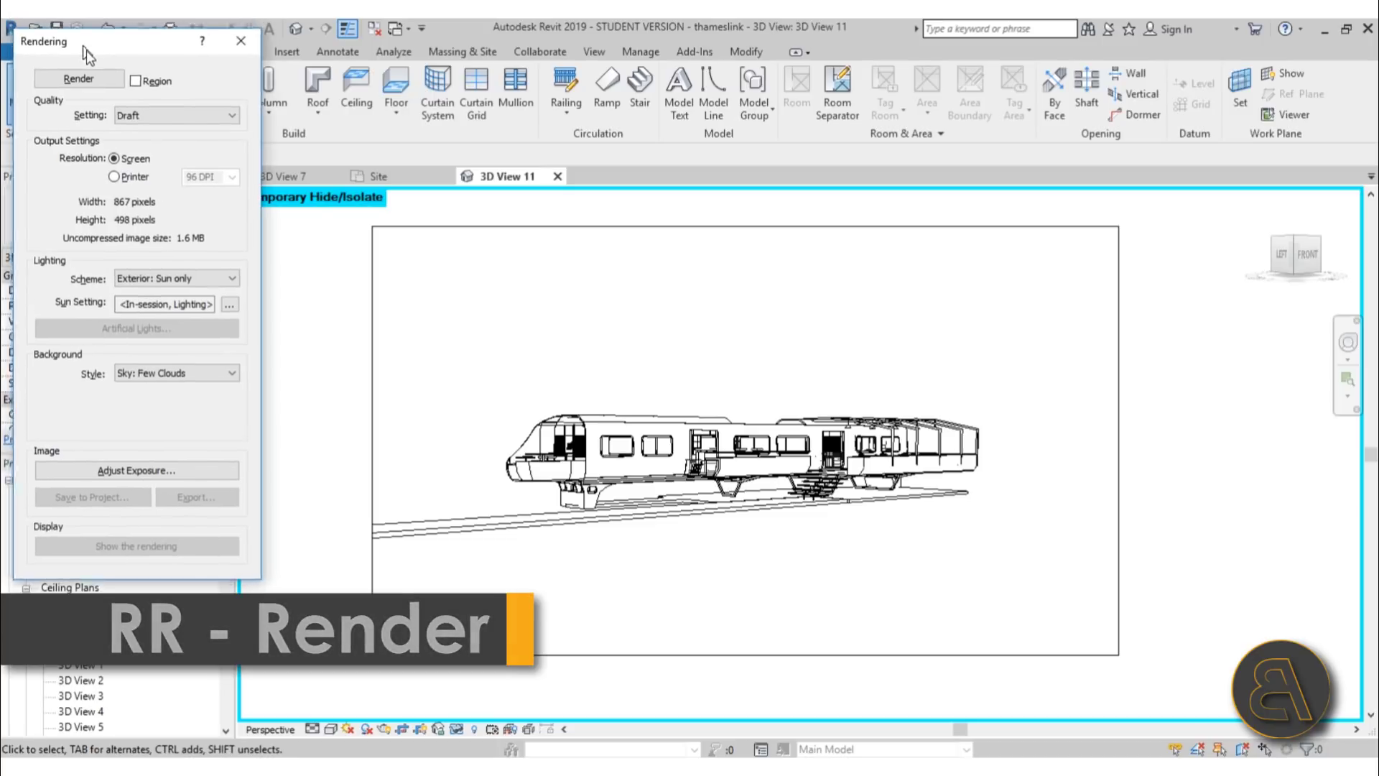
{"action": "left_click_drag", "start_coordinate": [81, 41], "coordinate": [113, 92]}
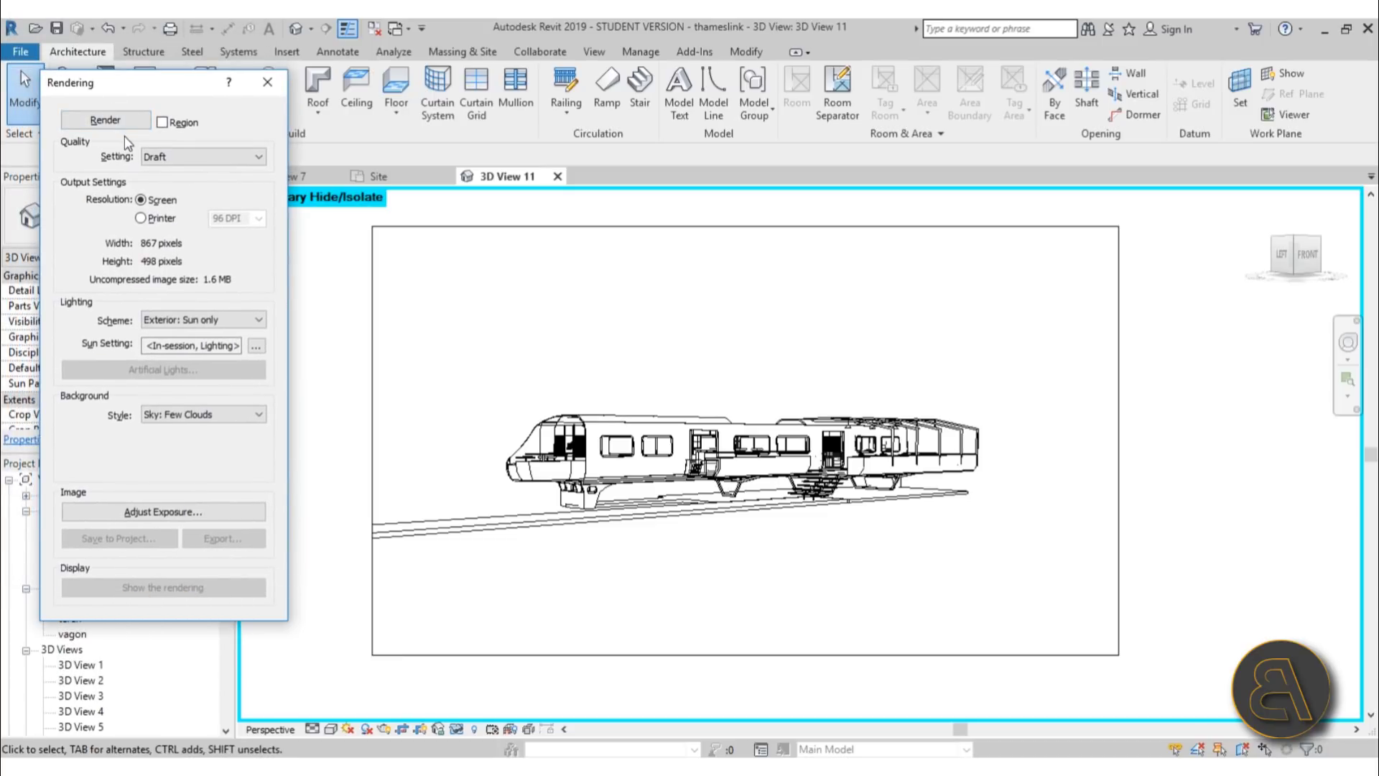
{"action": "left_click", "coordinate": [173, 420]}
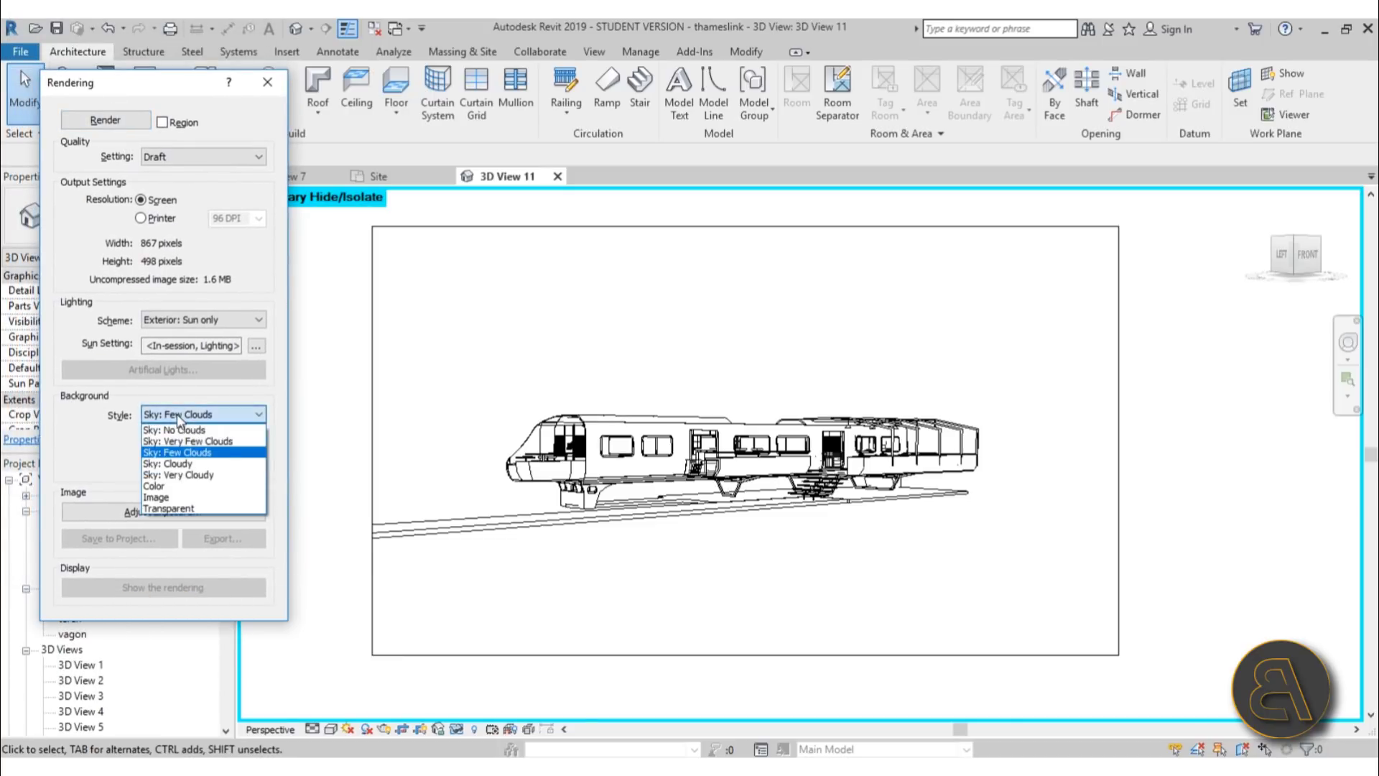
{"action": "left_click", "coordinate": [171, 497]}
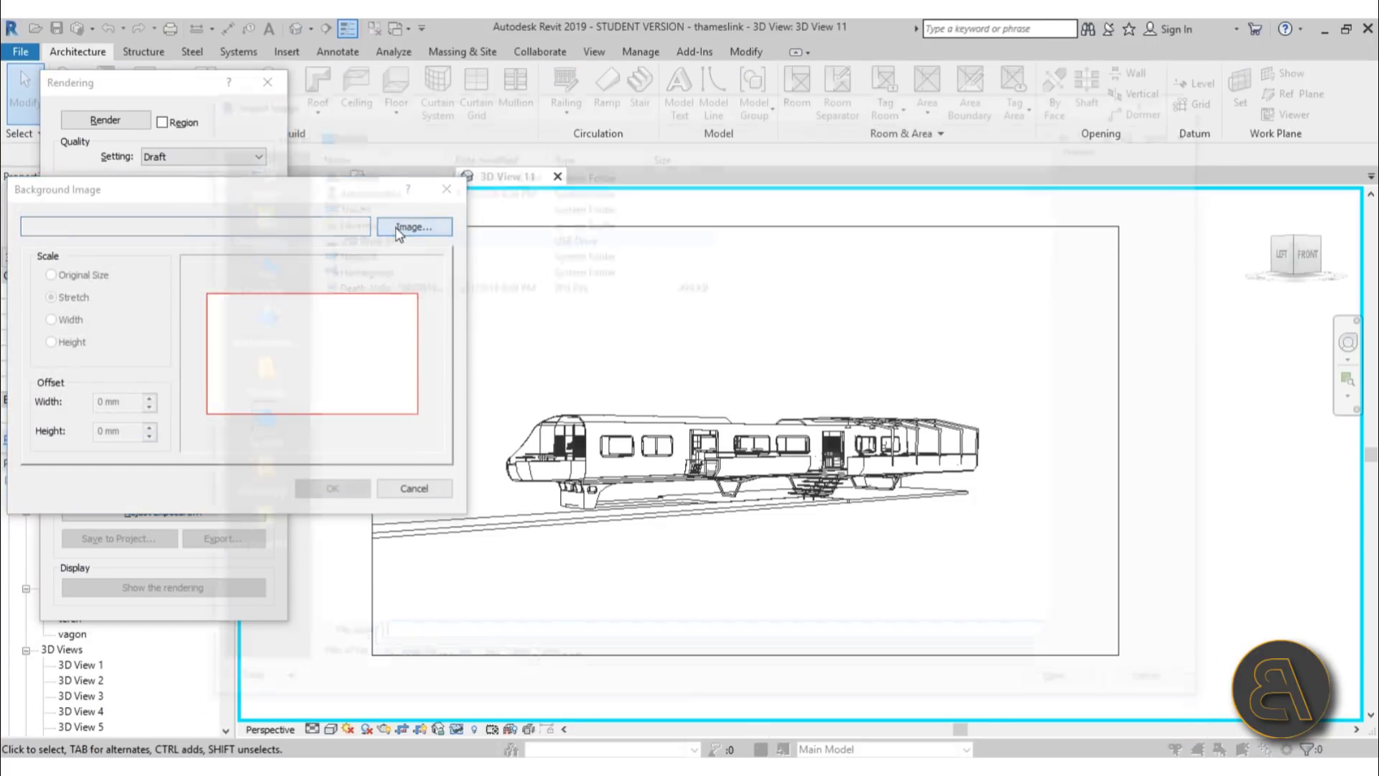
{"action": "left_click", "coordinate": [400, 227]}
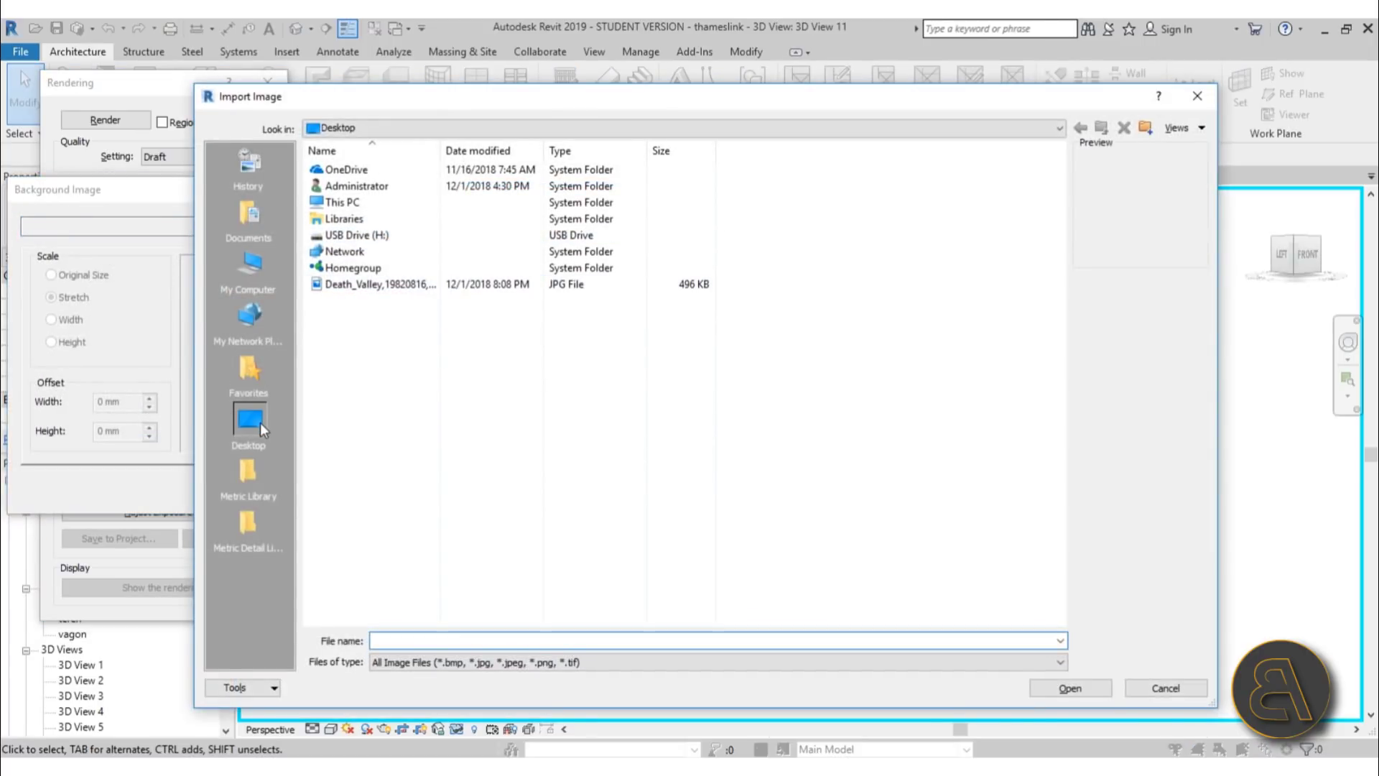
{"action": "left_click", "coordinate": [345, 286]}
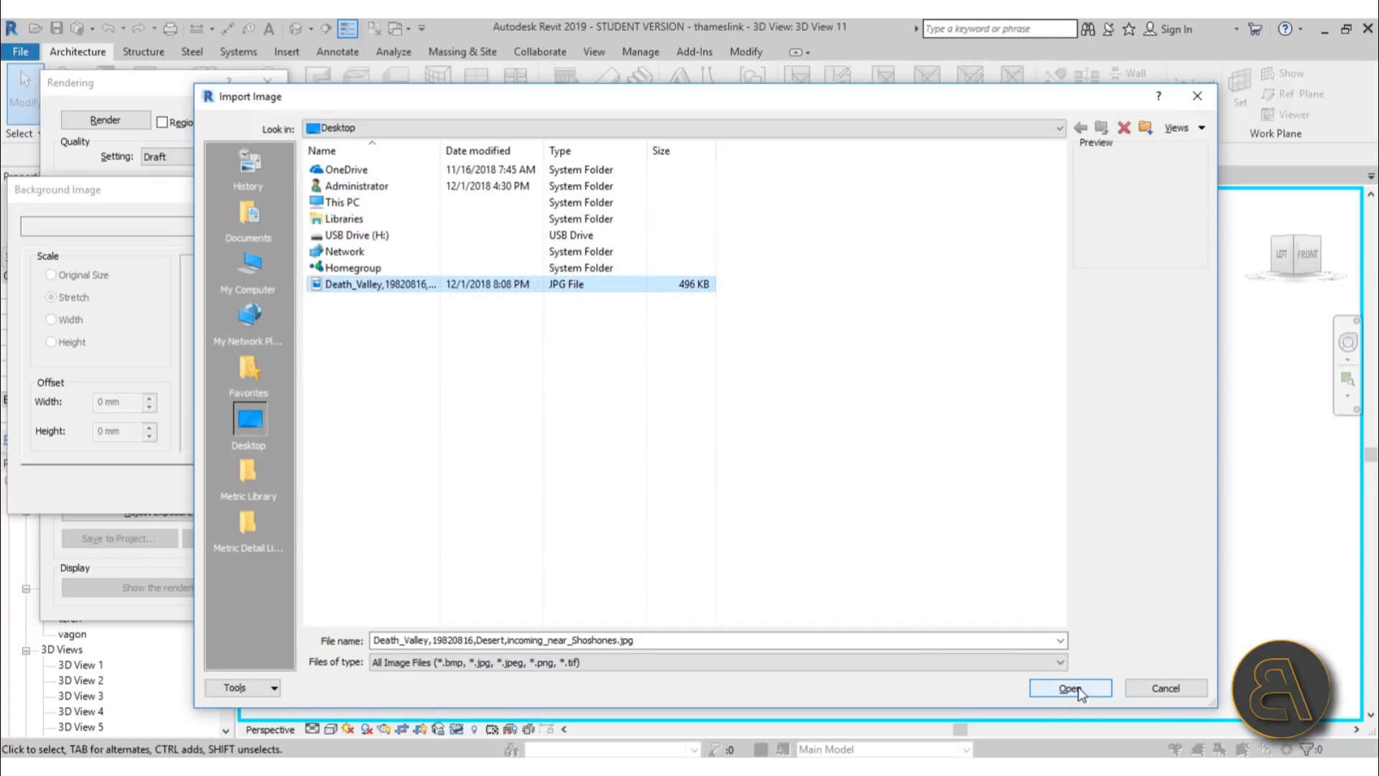
{"action": "left_click", "coordinate": [1070, 688]}
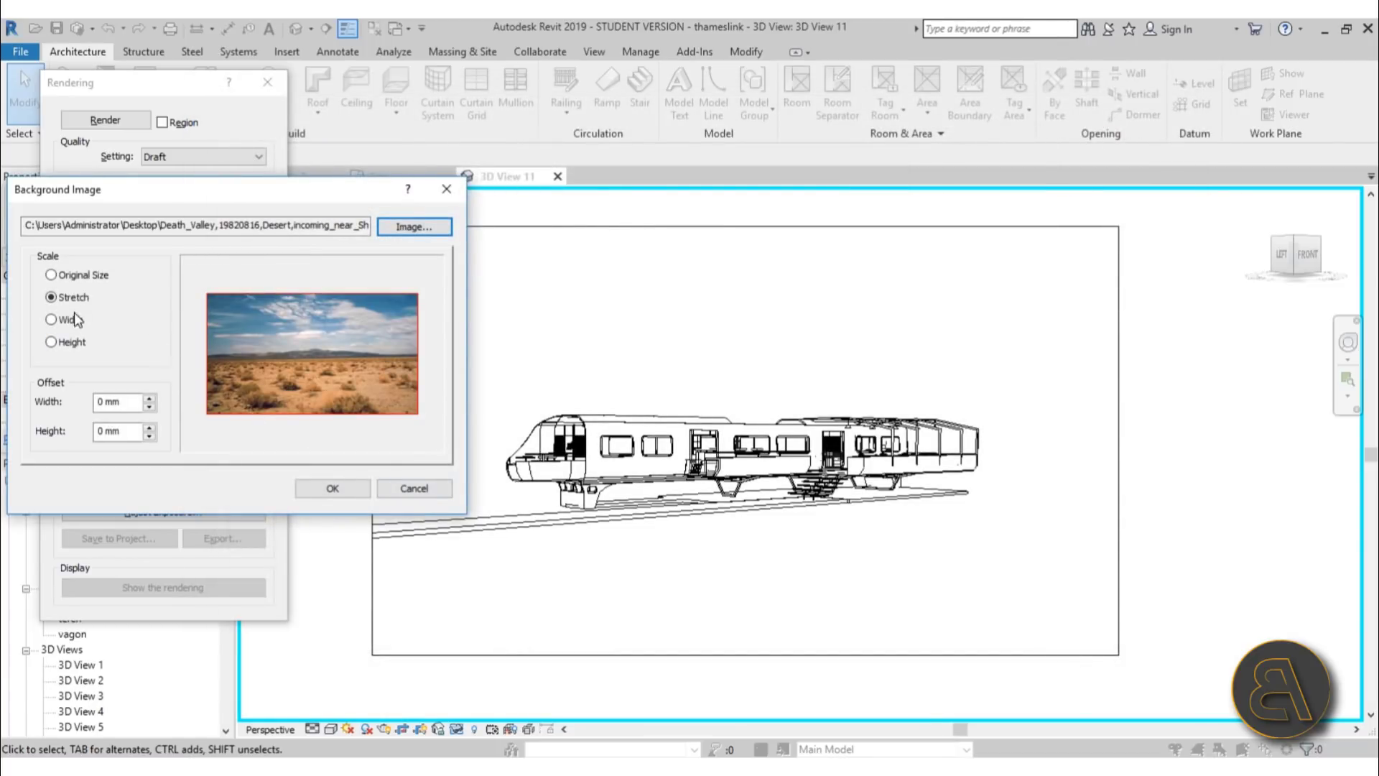
Try the Height scaling on the background image, then apply the Width scaling.
{"action": "left_click", "coordinate": [65, 322]}
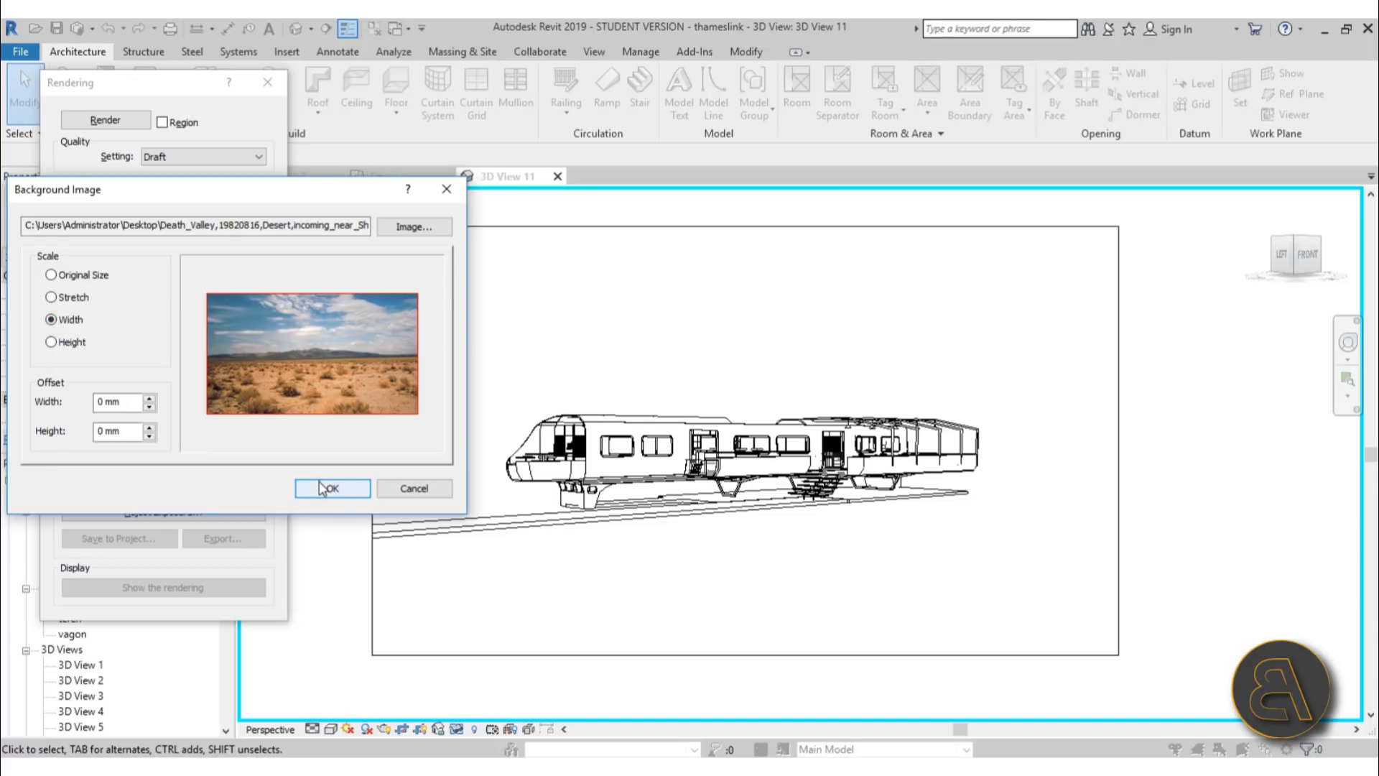
{"action": "left_click", "coordinate": [61, 345]}
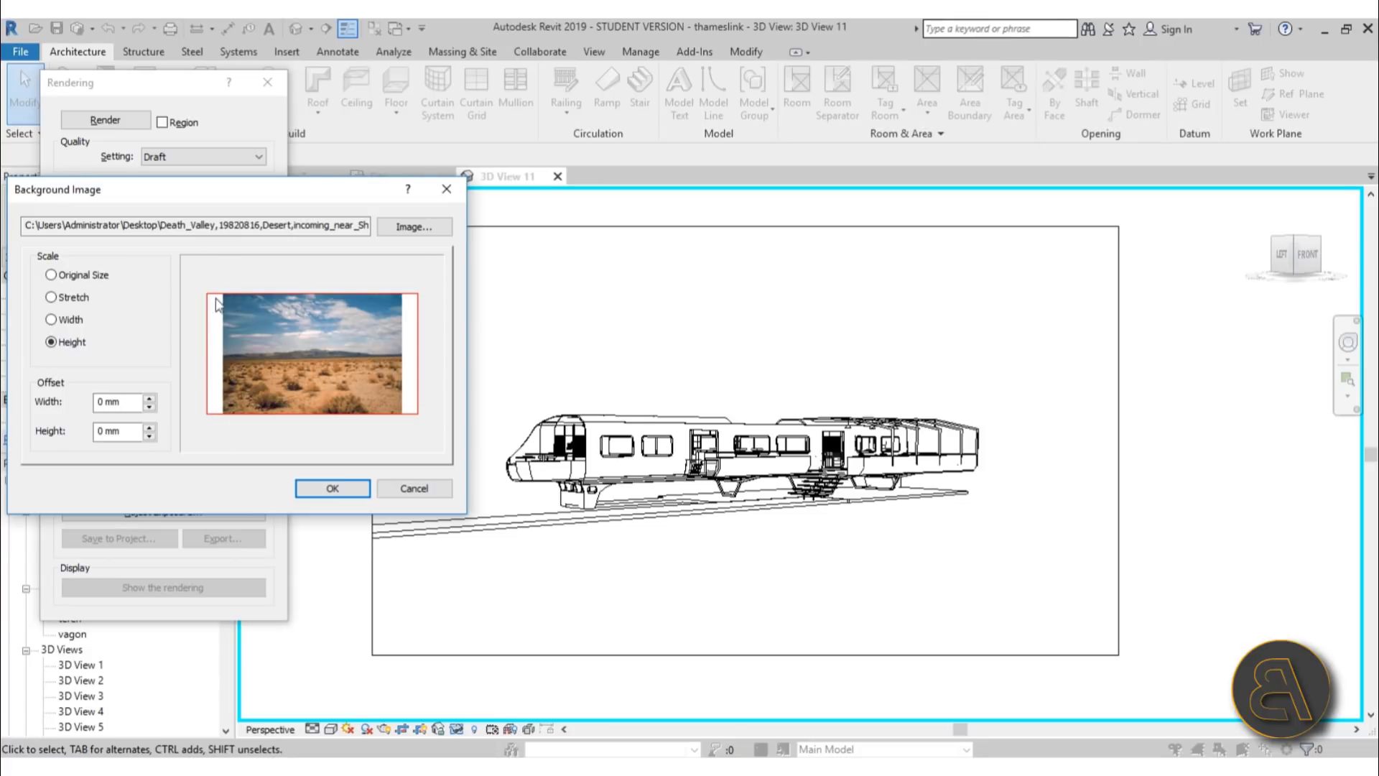
{"action": "left_click", "coordinate": [52, 321]}
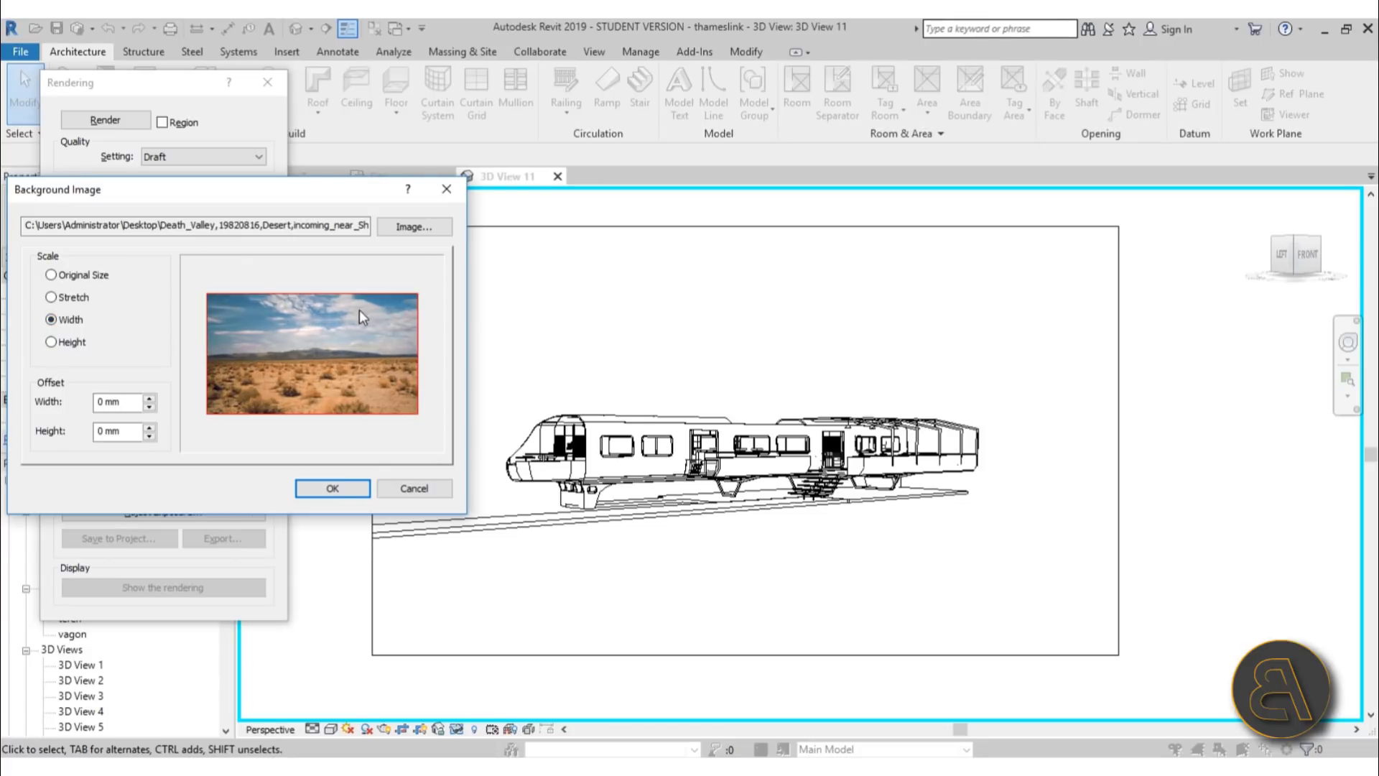
{"action": "left_click", "coordinate": [333, 489]}
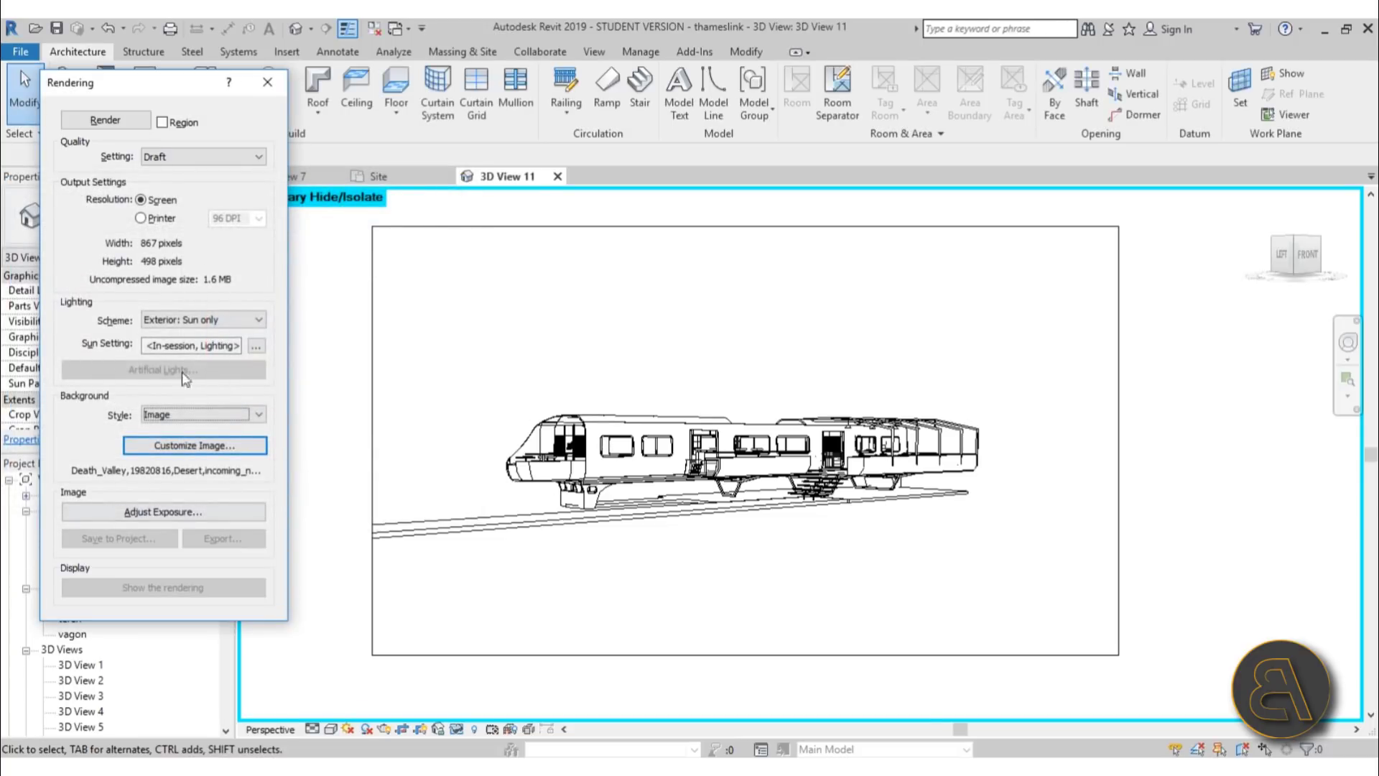
Render the camera view at Draft quality and Screen resolution over the desert image, then close the rendering settings.
{"action": "left_click", "coordinate": [204, 157]}
{"action": "left_click", "coordinate": [152, 168]}
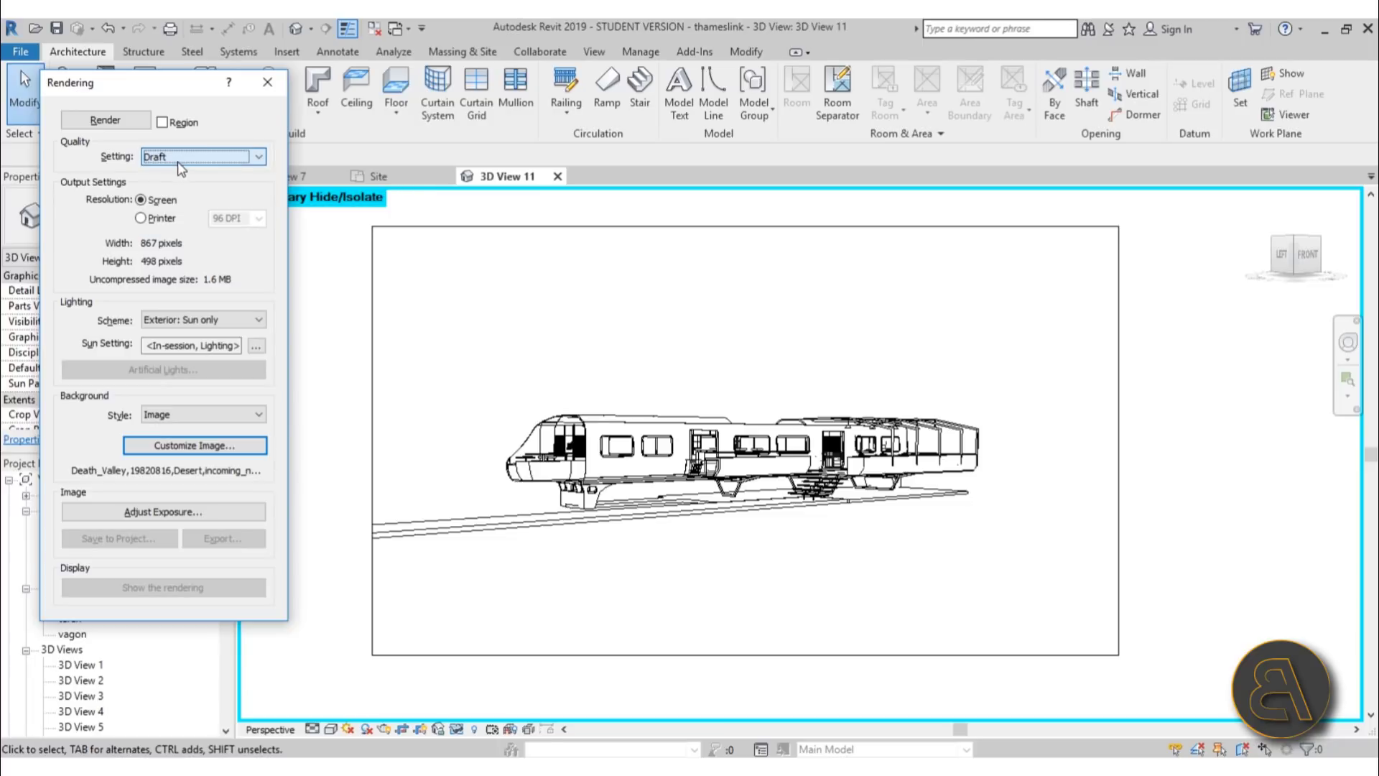
{"action": "left_click", "coordinate": [160, 201]}
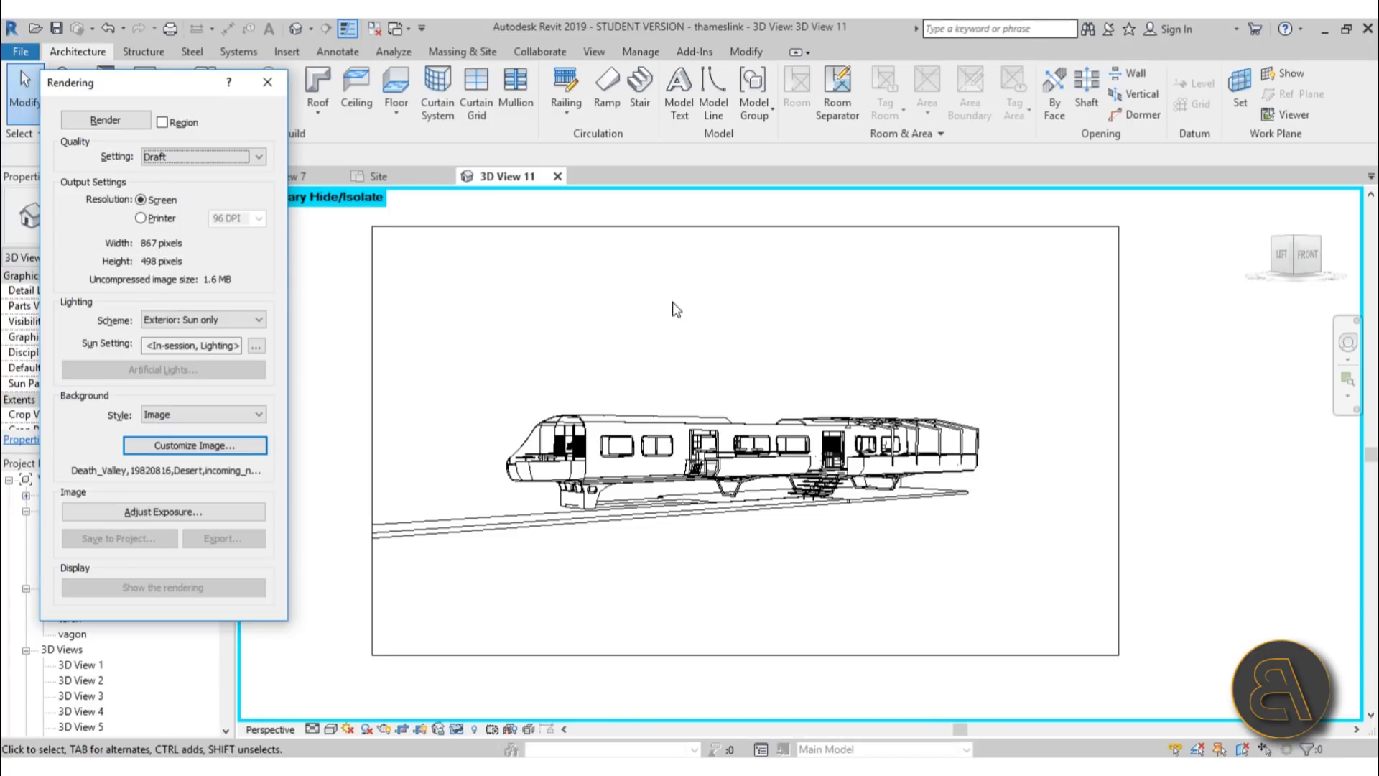
{"action": "left_click", "coordinate": [691, 335]}
{"action": "key", "text": "Escape"}
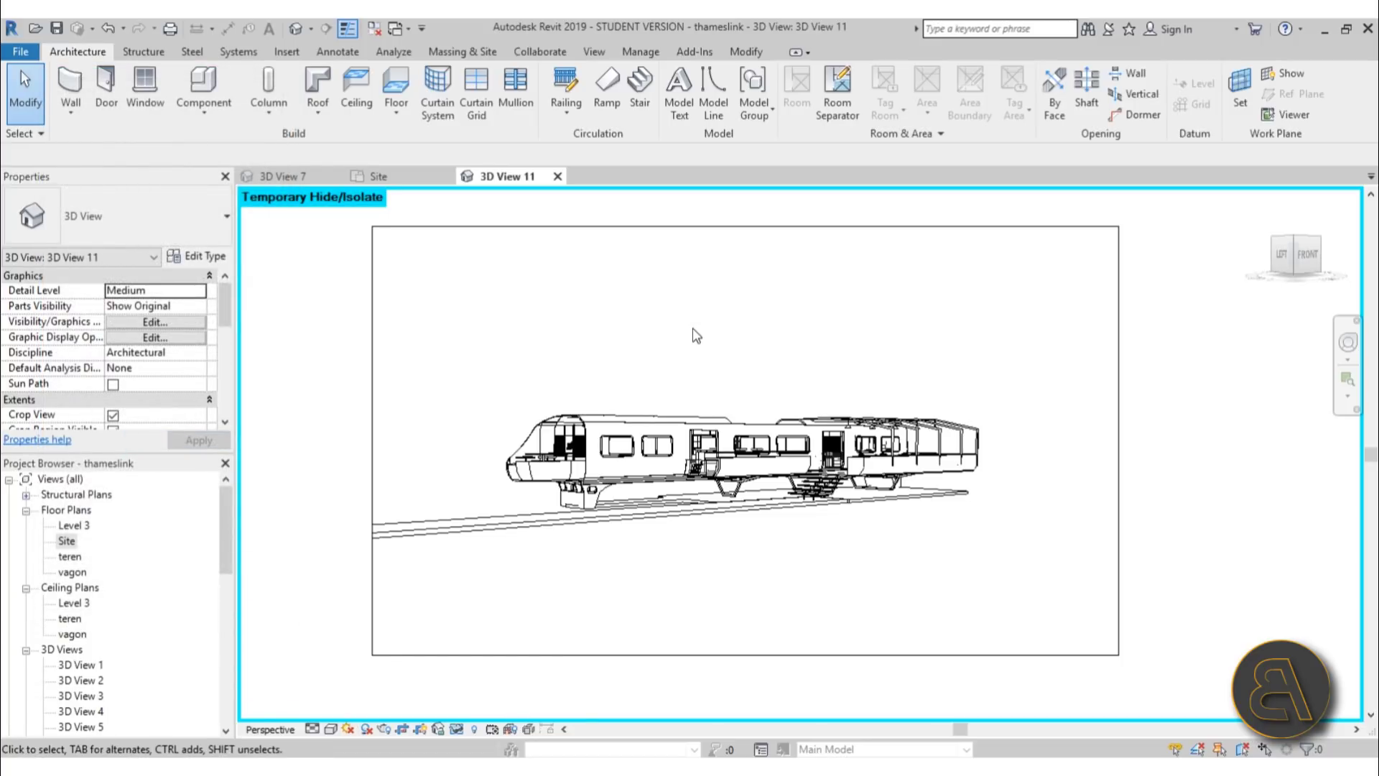
{"action": "key", "text": "r"}
{"action": "key", "text": "r"}
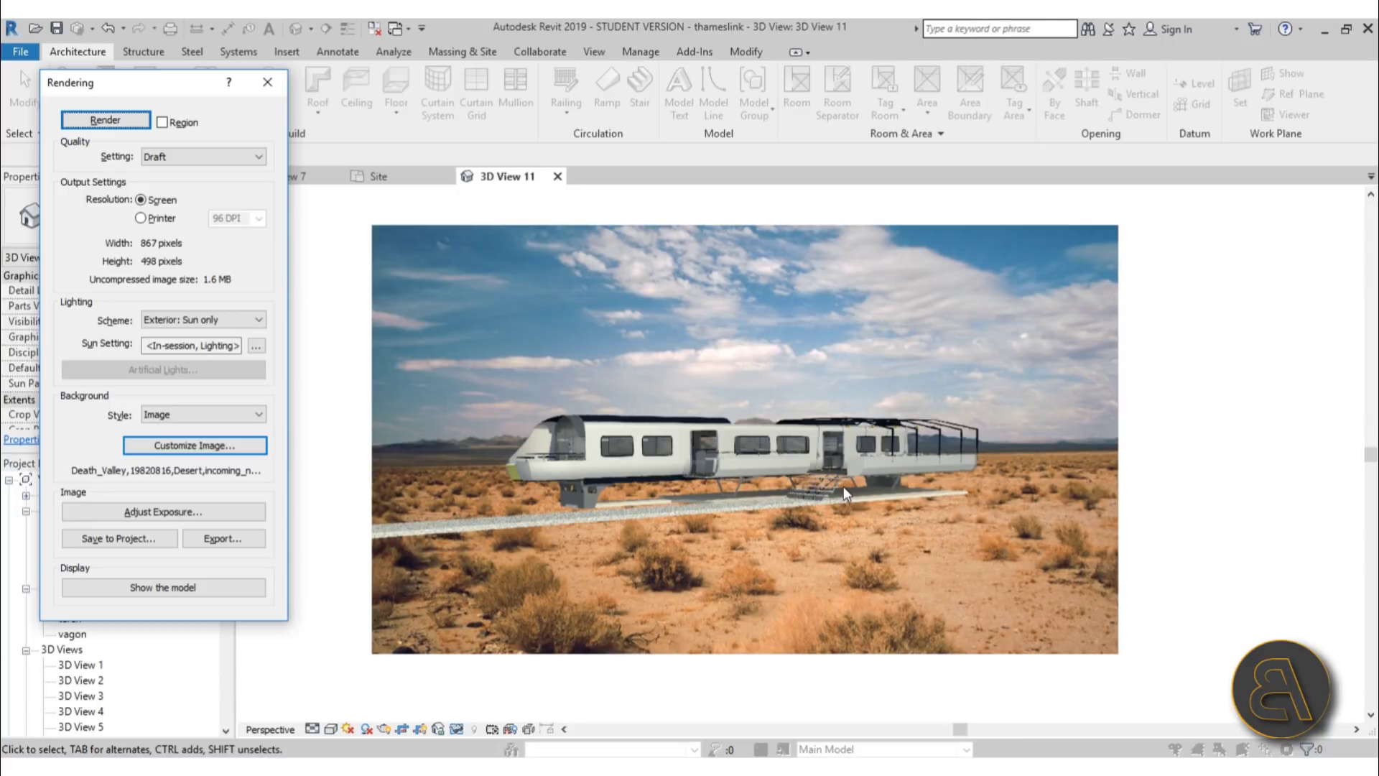
{"action": "left_click", "coordinate": [267, 81]}
Orbit the camera to a slightly higher viewpoint and use the navigation wheel to set the train farther away in the frame.
{"action": "middle_click_drag", "start_coordinate": [767, 396], "coordinate": [760, 415], "text": "shift"}
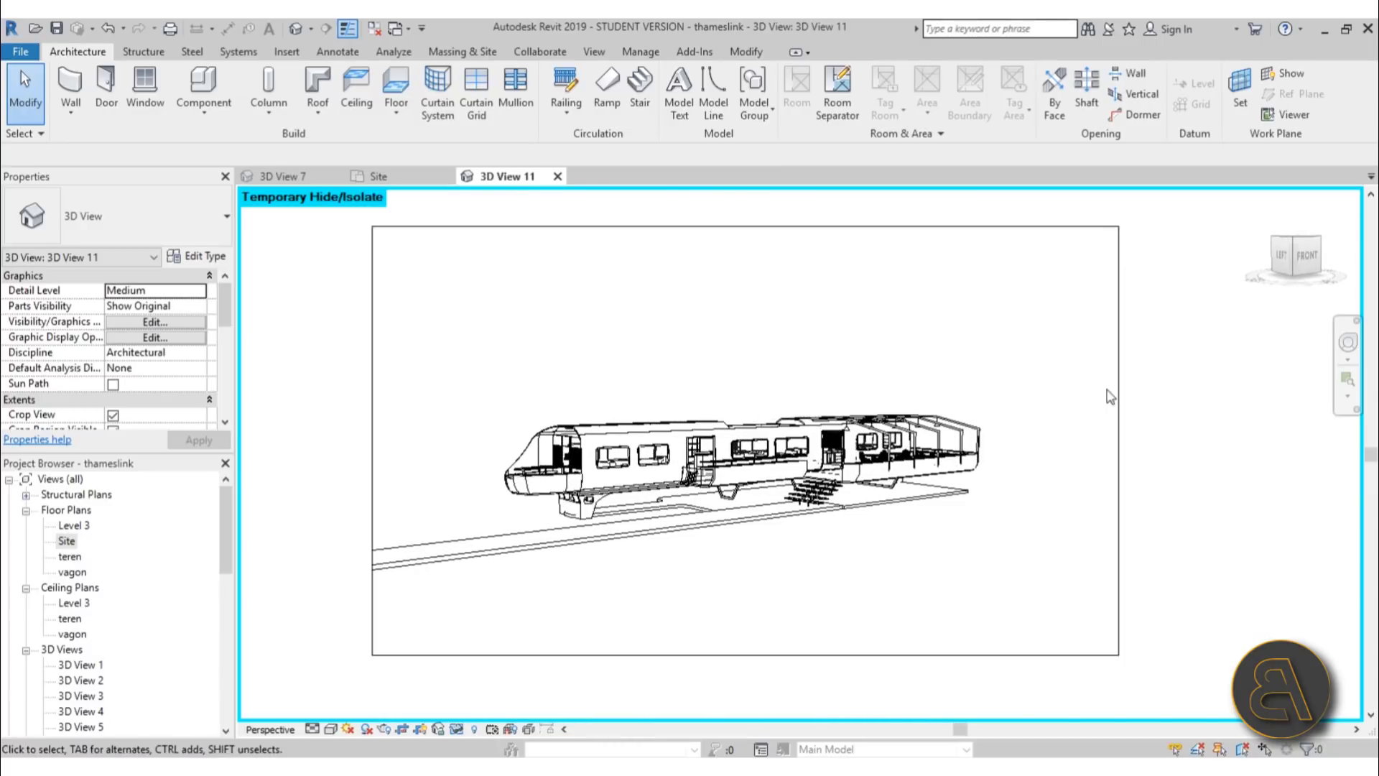
{"action": "left_click", "coordinate": [1347, 343]}
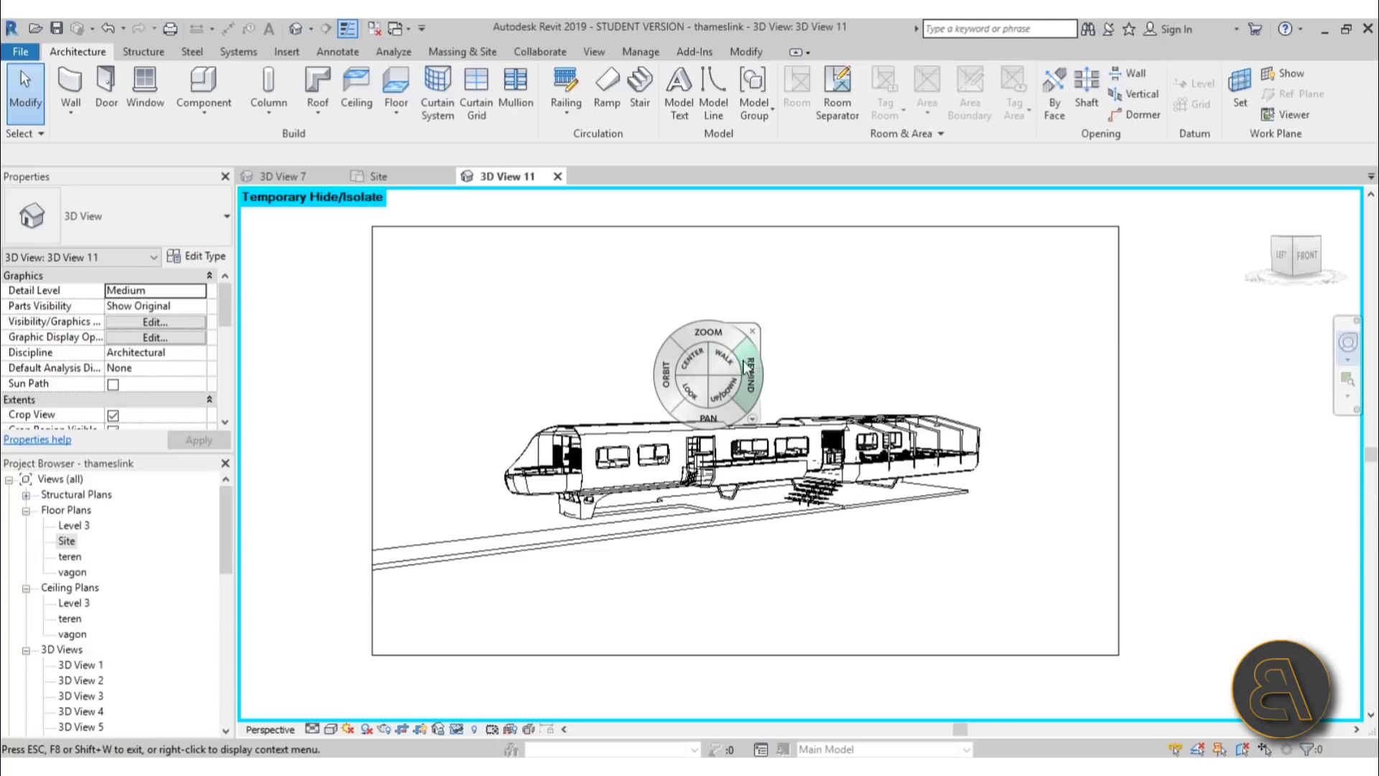
{"action": "left_click", "coordinate": [752, 331]}
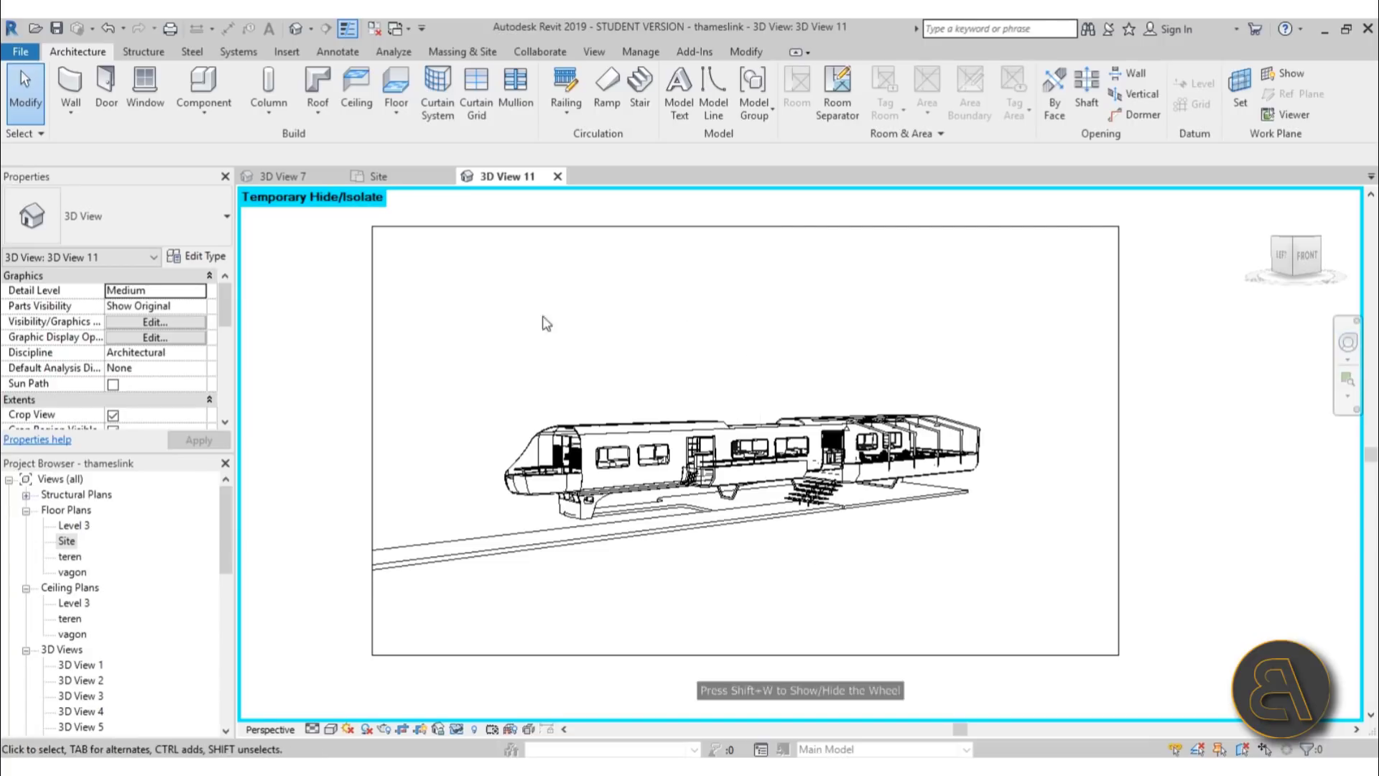
{"action": "left_click", "coordinate": [1347, 348]}
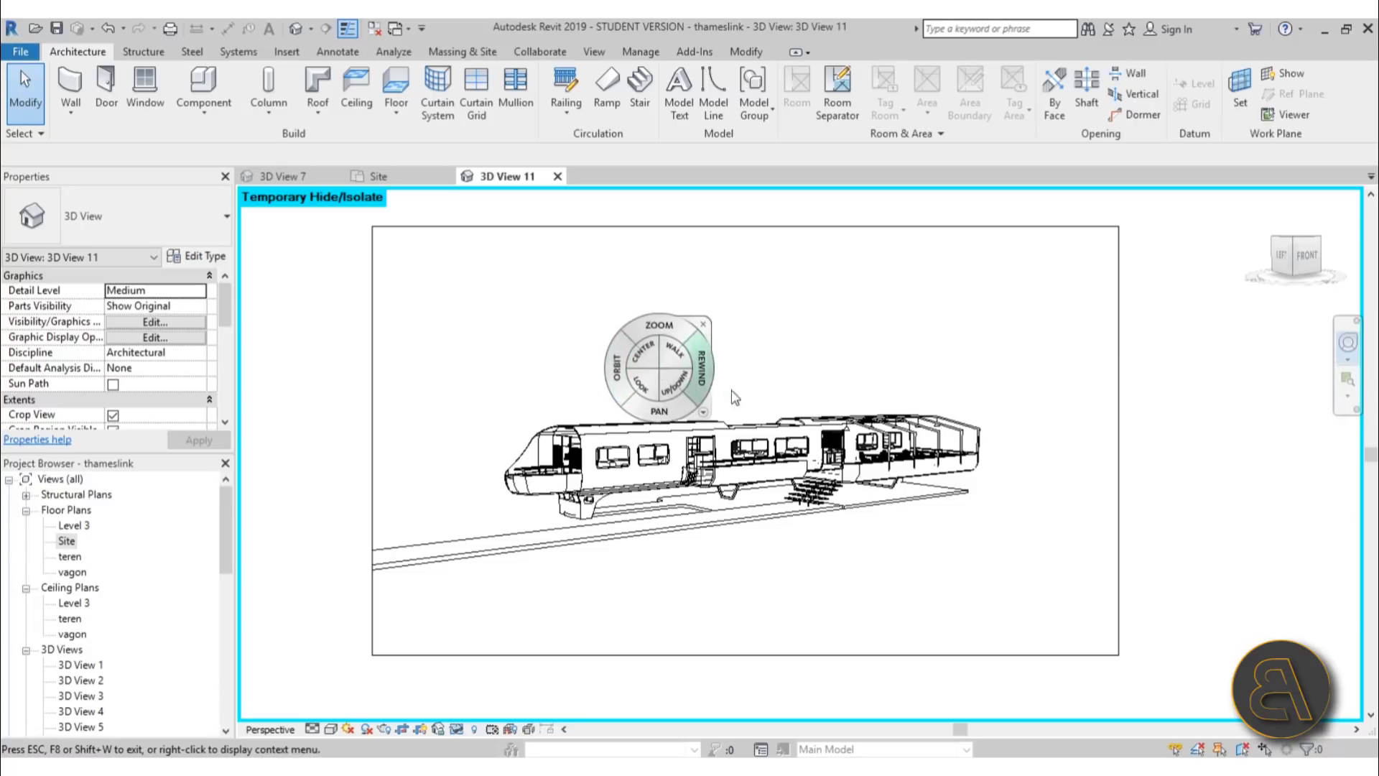
{"action": "left_click_drag", "start_coordinate": [749, 351], "coordinate": [800, 675]}
{"action": "left_click_drag", "start_coordinate": [795, 570], "coordinate": [711, 536]}
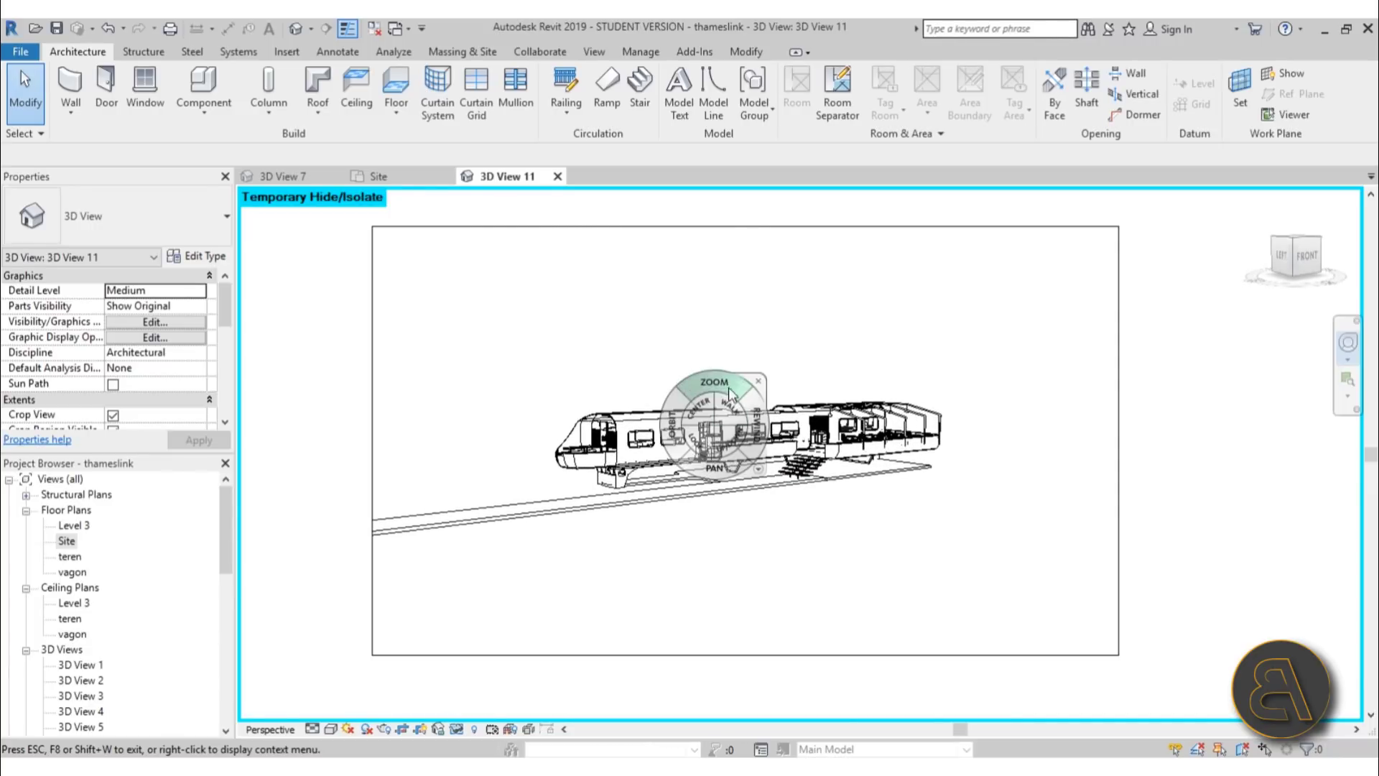
{"action": "left_click", "coordinate": [757, 381]}
{"action": "scroll", "coordinate": [675, 423], "scroll_direction": "up", "scroll_amount": 2}
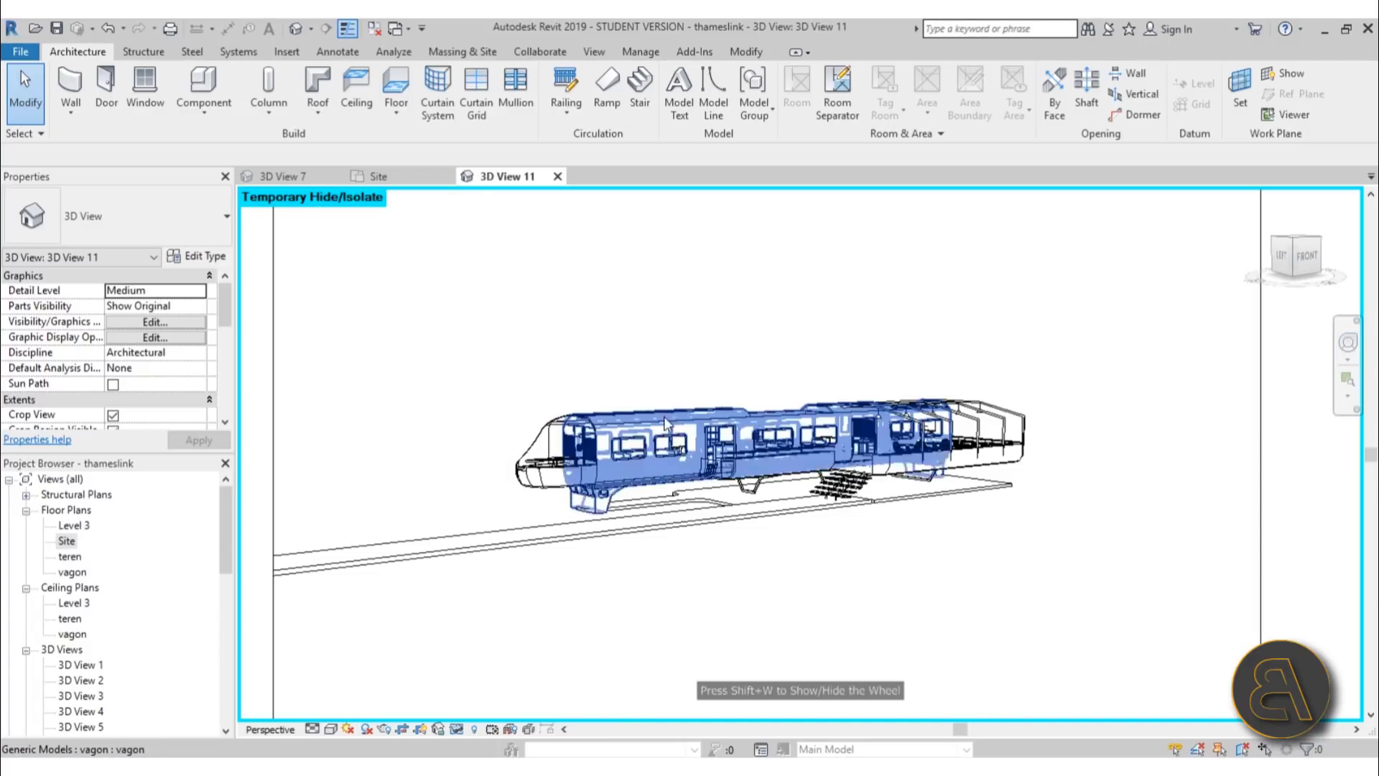
{"action": "scroll", "coordinate": [623, 393], "scroll_direction": "down", "scroll_amount": 3}
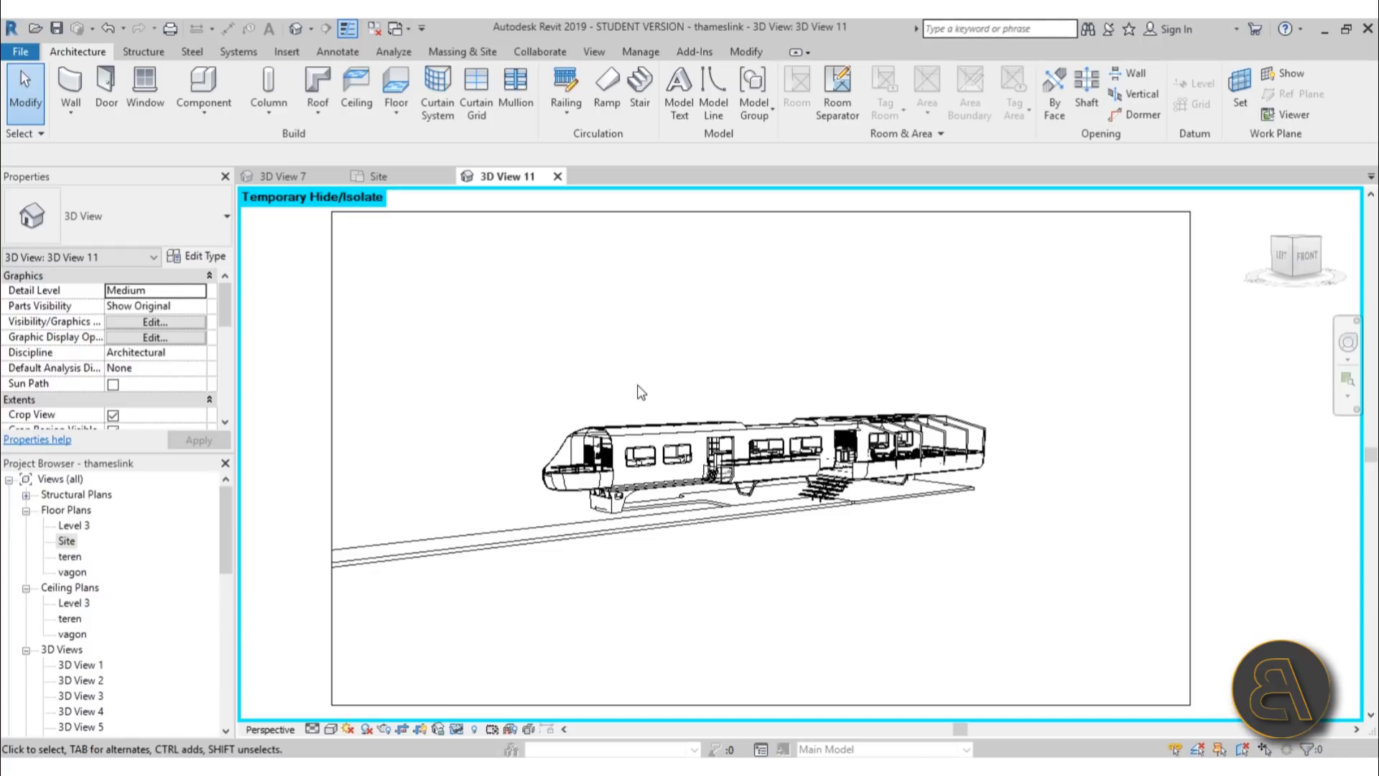
Render the reframed camera view at Draft quality over the desert image, then close the rendering settings.
{"action": "key", "text": "r"}
{"action": "key", "text": "r"}
{"action": "key", "text": "alt+r"}
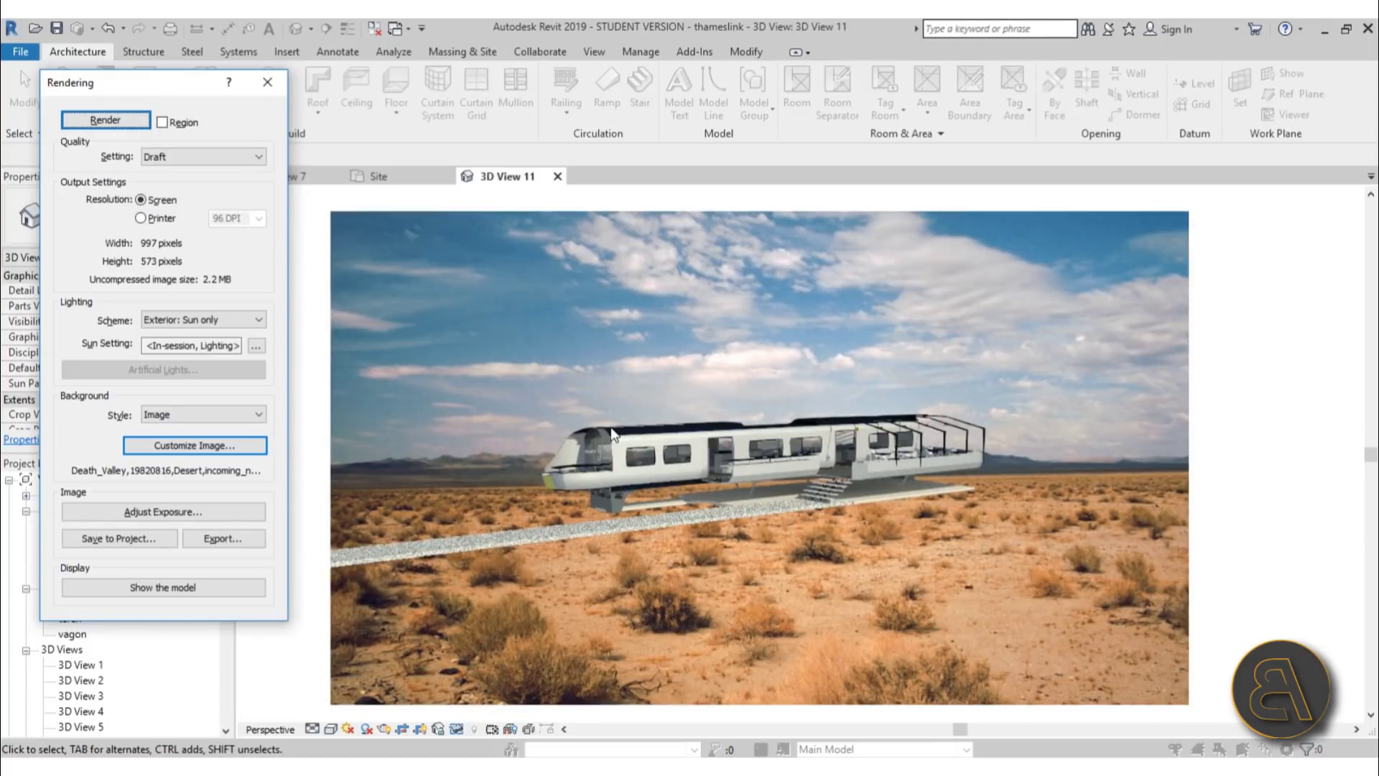
{"action": "left_click", "coordinate": [267, 82]}
Orbit the camera slightly lower to flatten the view of the train, then render it again at Draft quality.
{"action": "middle_click_drag", "start_coordinate": [772, 477], "coordinate": [771, 465], "text": "shift"}
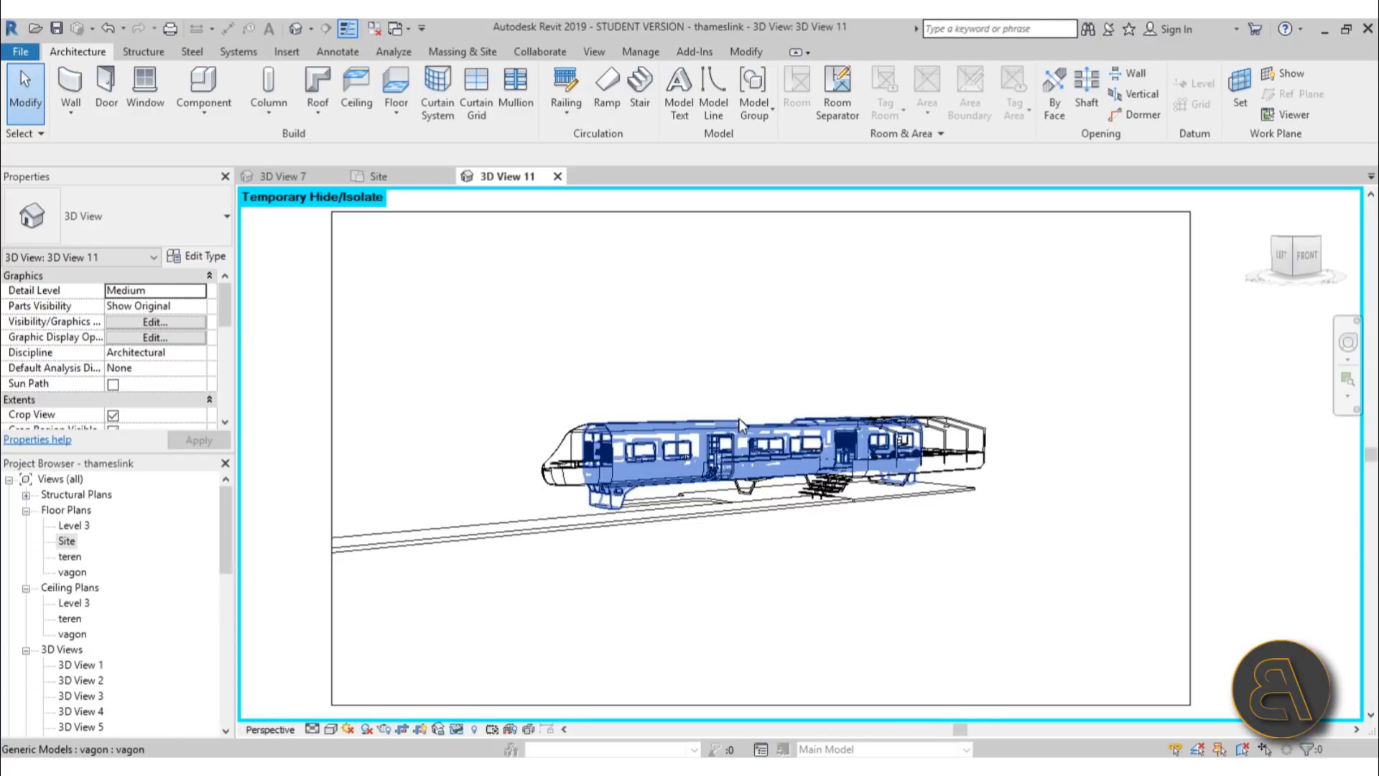
{"action": "scroll", "coordinate": [738, 418], "scroll_direction": "down", "scroll_amount": 1}
{"action": "left_click_drag", "start_coordinate": [730, 238], "coordinate": [727, 194]}
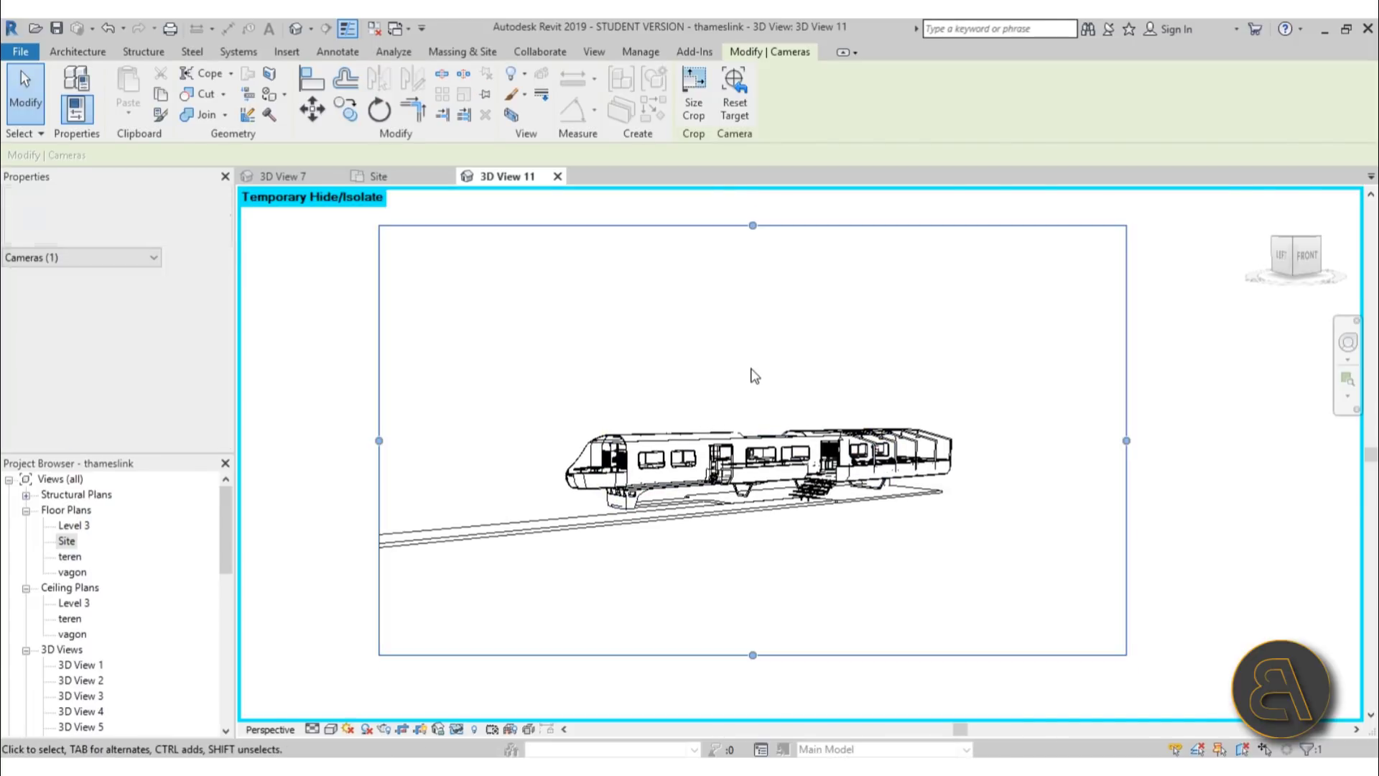
{"action": "key", "text": "r"}
{"action": "key", "text": "r"}
{"action": "left_click", "coordinate": [105, 120]}
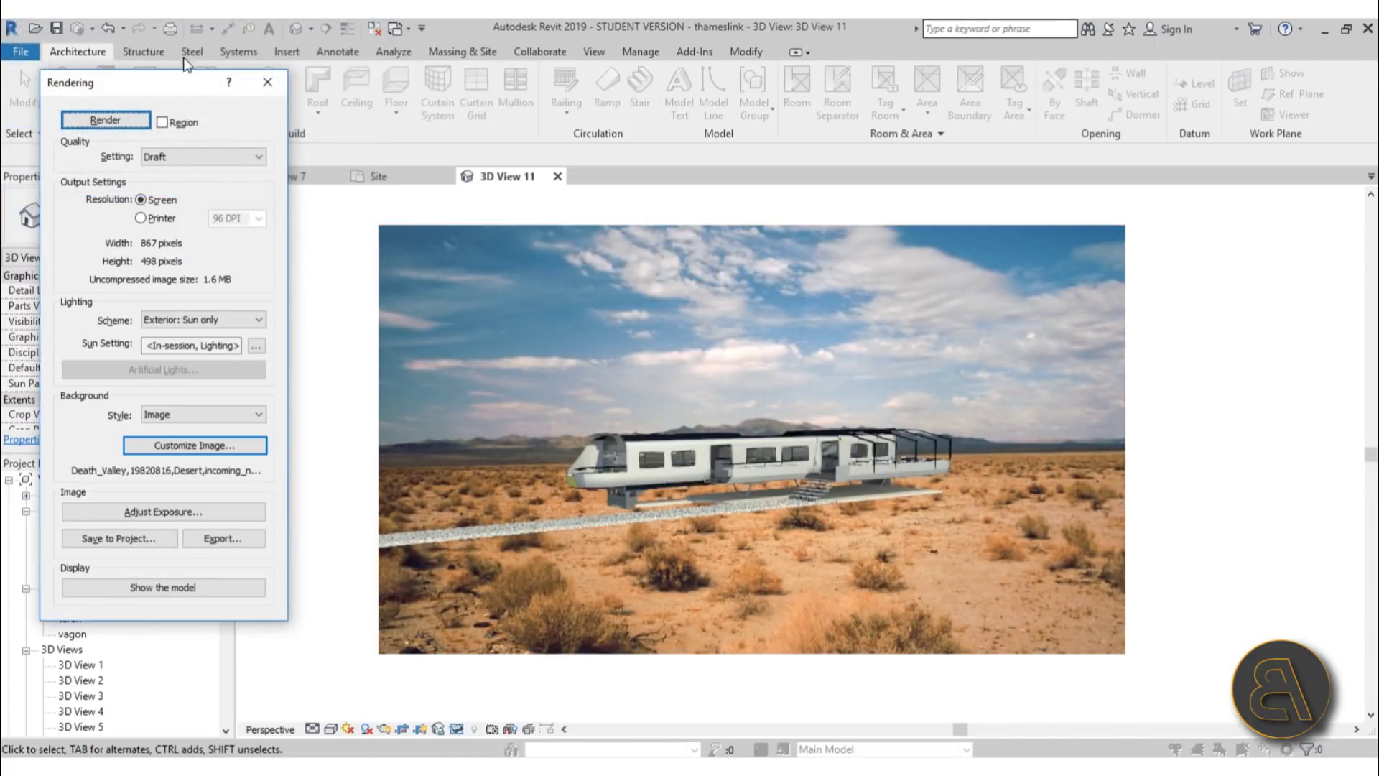
{"action": "left_click", "coordinate": [267, 82]}
Move the camera view's crop region slightly upward around the train and render the view again at Draft quality.
{"action": "left_click", "coordinate": [729, 226]}
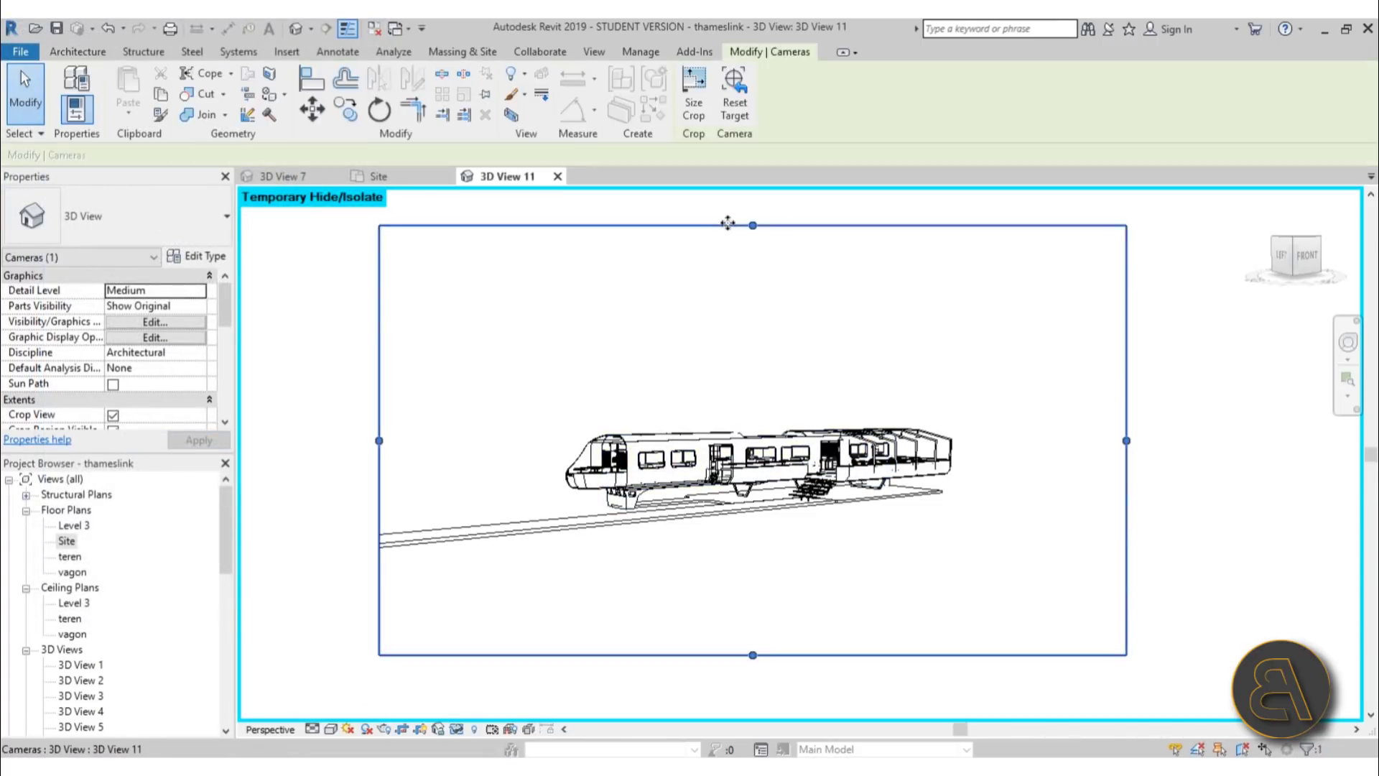
{"action": "left_click_drag", "start_coordinate": [727, 210], "coordinate": [728, 193]}
{"action": "left_click", "coordinate": [840, 579]}
{"action": "key", "text": "r"}
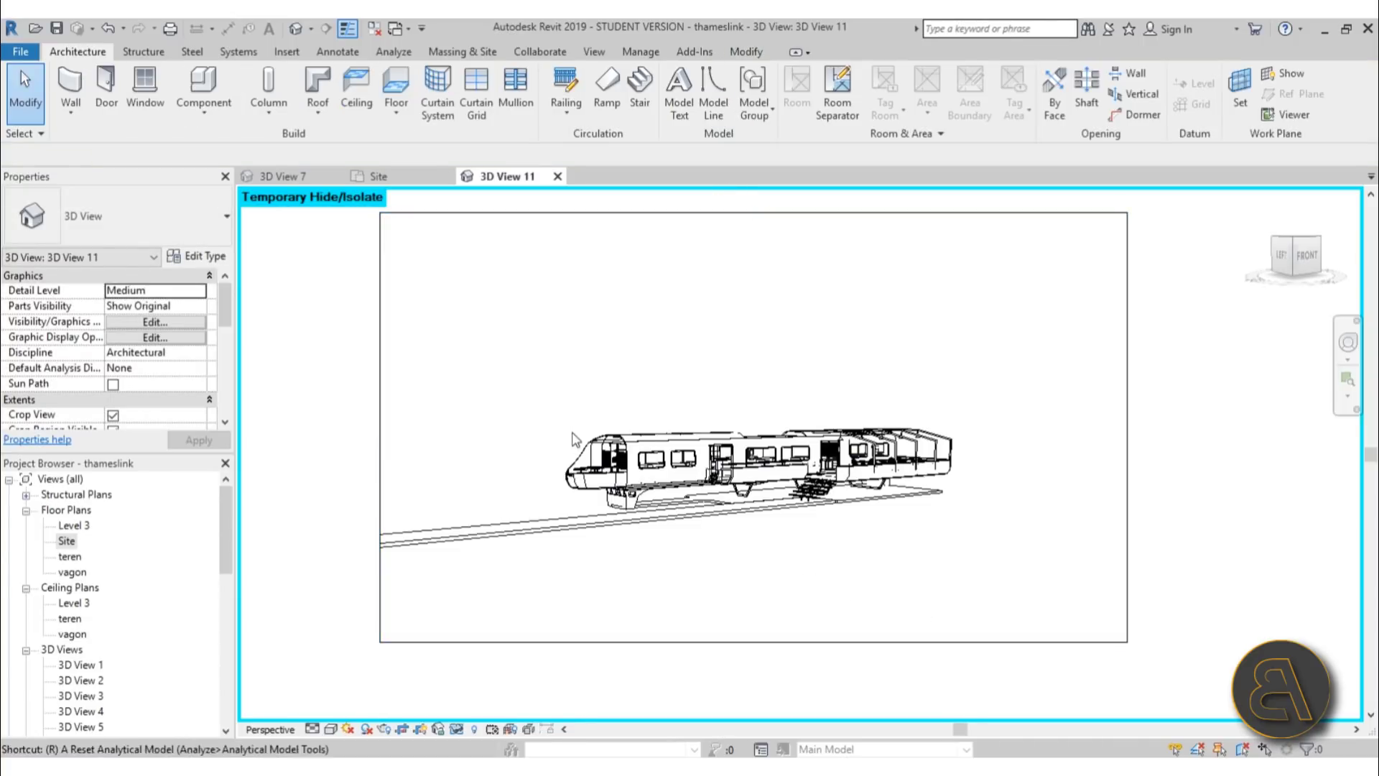
{"action": "key", "text": "r"}
{"action": "left_click", "coordinate": [101, 125]}
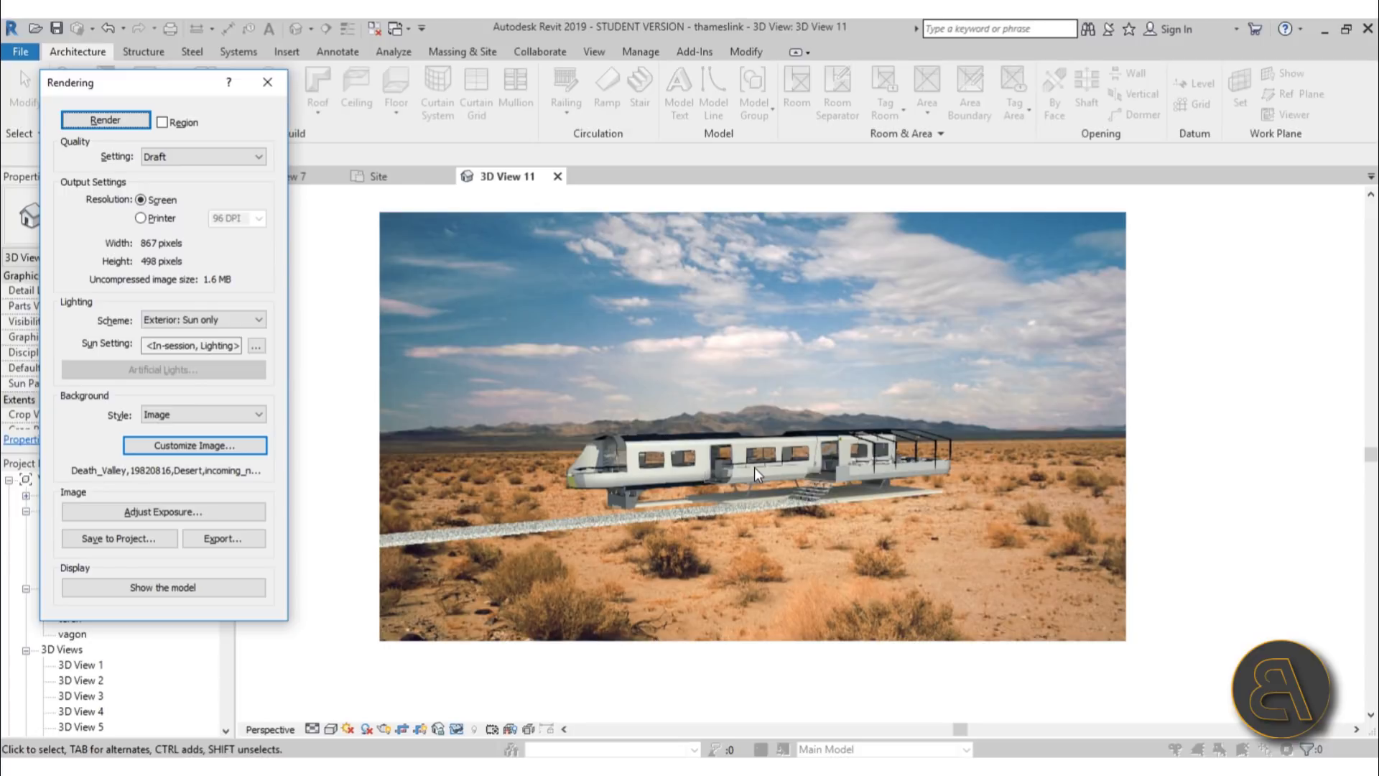
{"action": "left_click", "coordinate": [267, 82]}
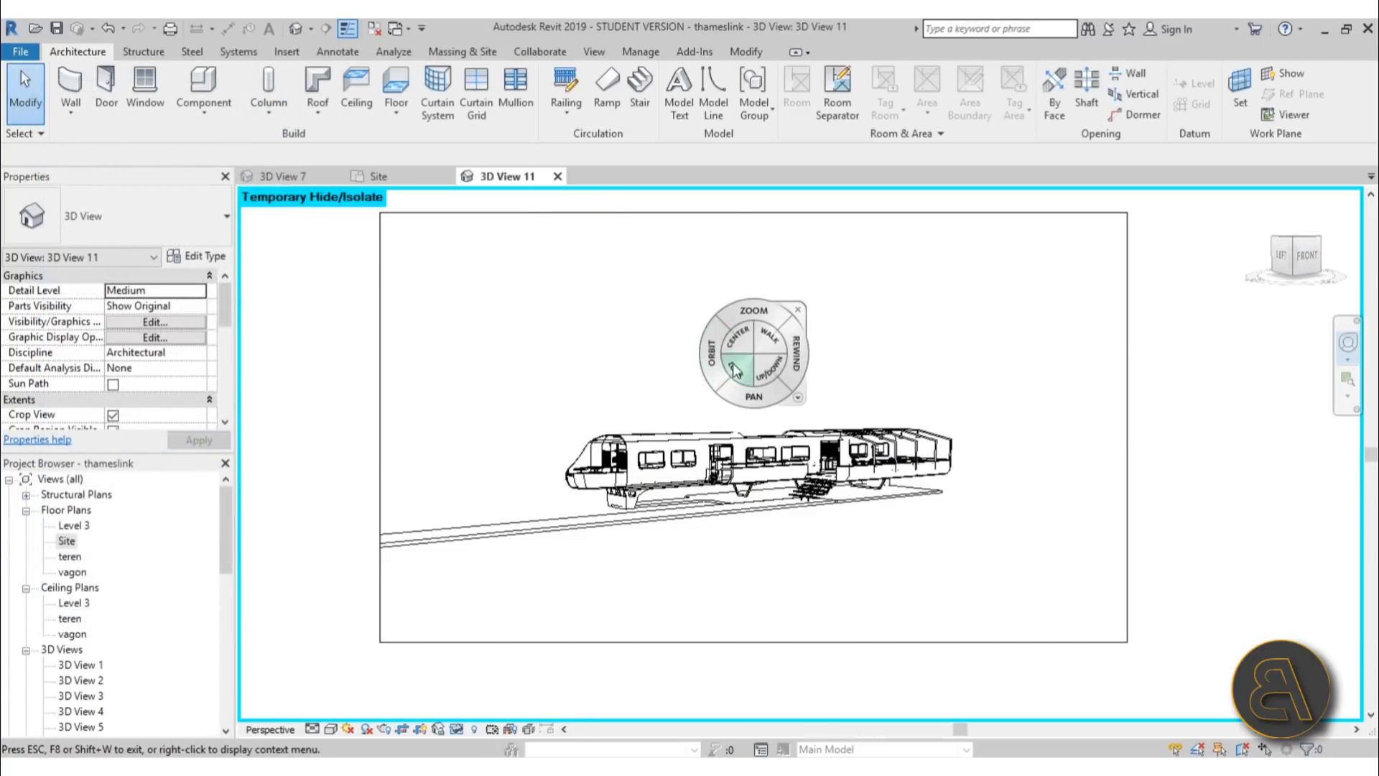
Orbit the camera slightly lower around the vagon model, render again at Draft quality, and inspect the train against the desert up close.
{"action": "left_click", "coordinate": [799, 310]}
{"action": "left_click", "coordinate": [776, 459]}
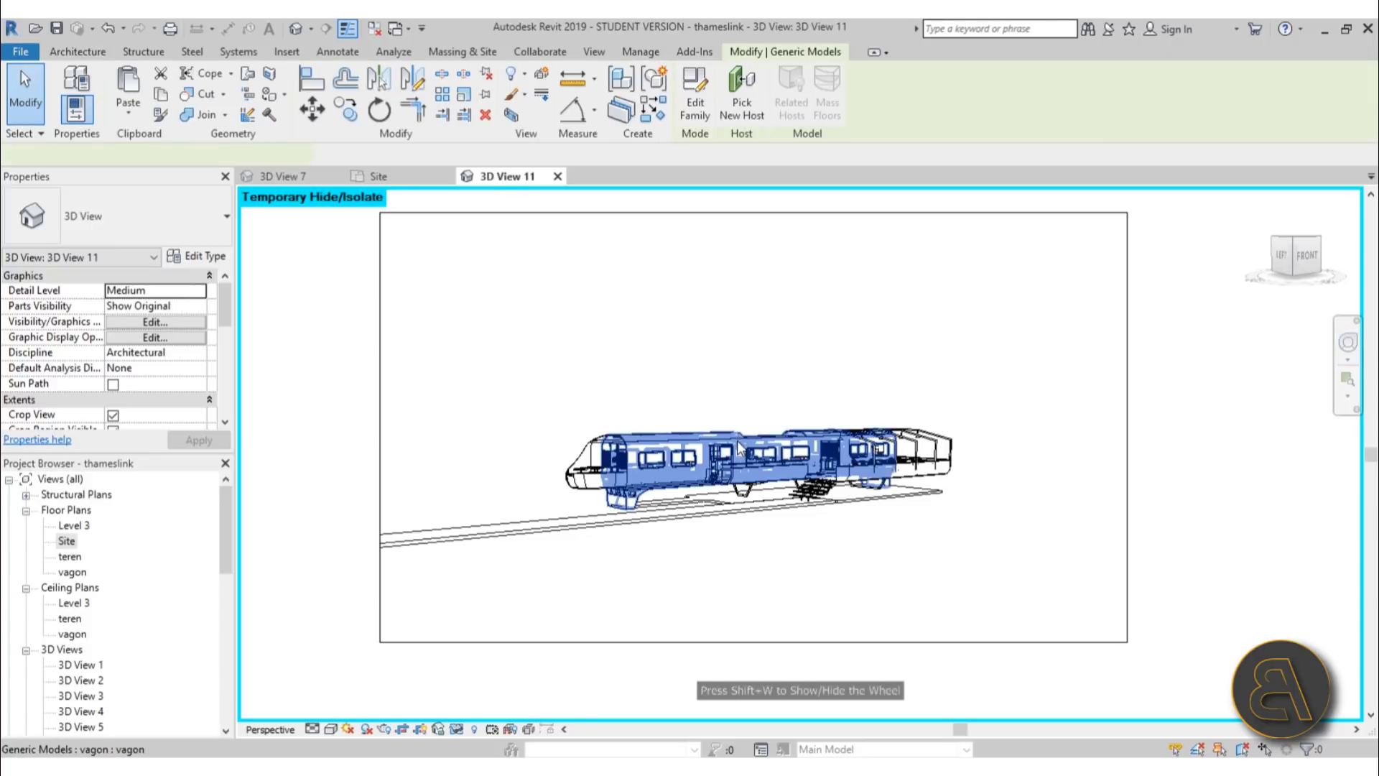
{"action": "middle_click_drag", "start_coordinate": [779, 465], "coordinate": [780, 466], "text": "shift"}
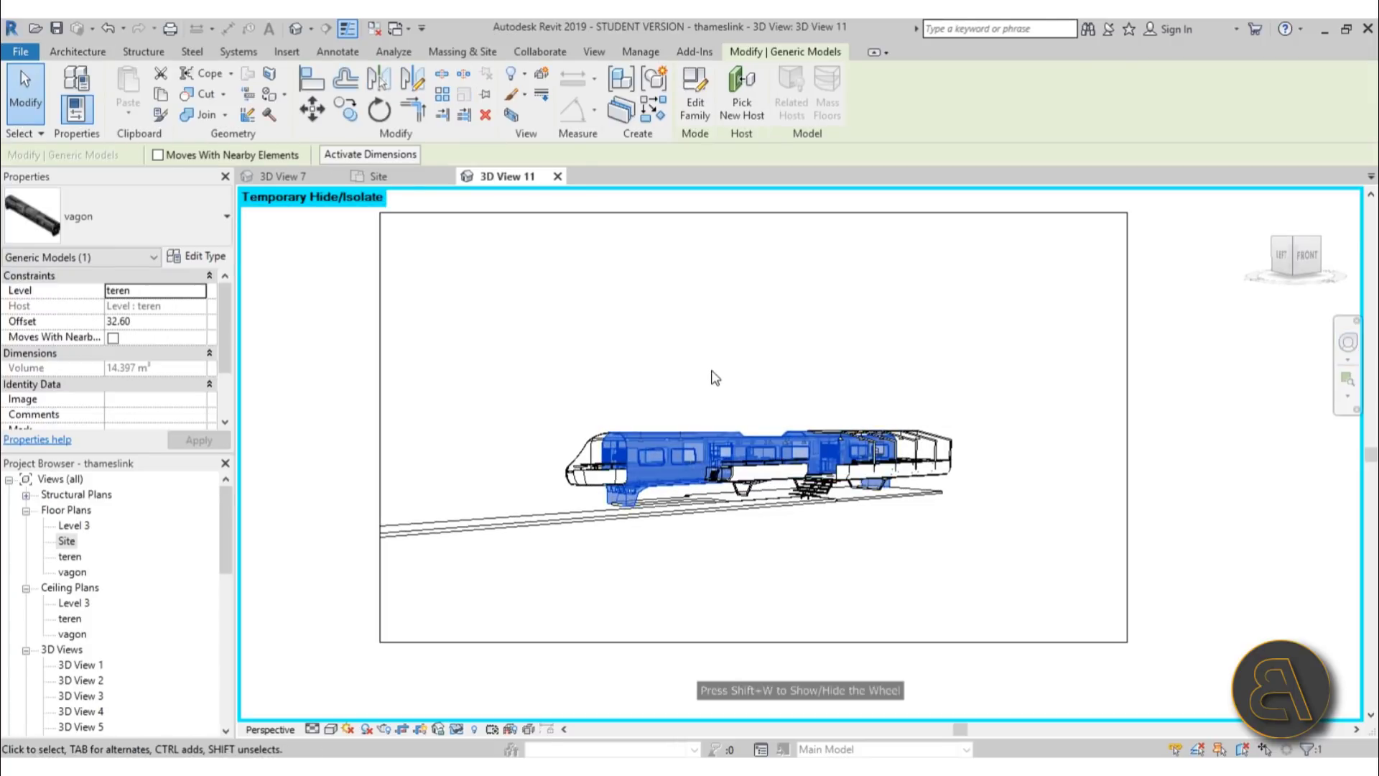
{"action": "key", "text": "Escape"}
{"action": "key", "text": "r"}
{"action": "key", "text": "r"}
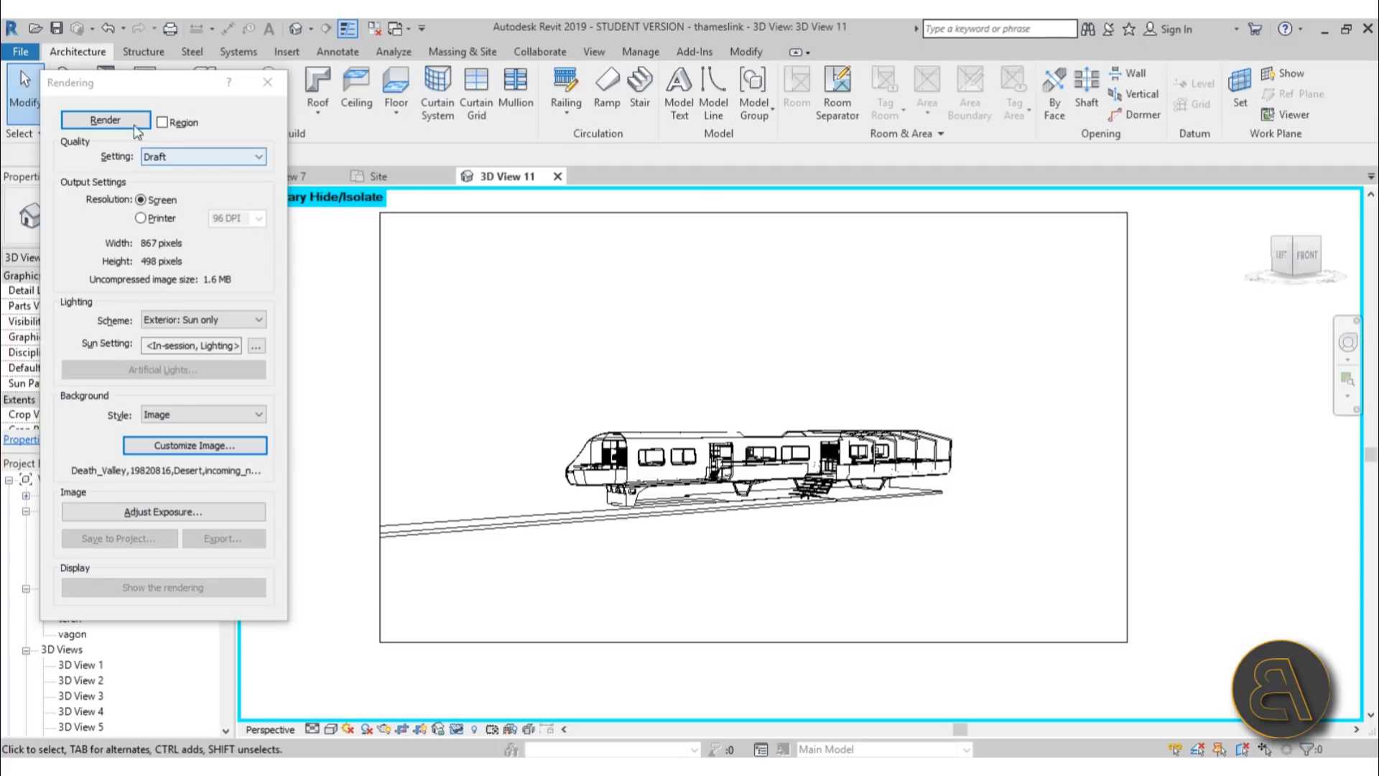
{"action": "left_click", "coordinate": [121, 119]}
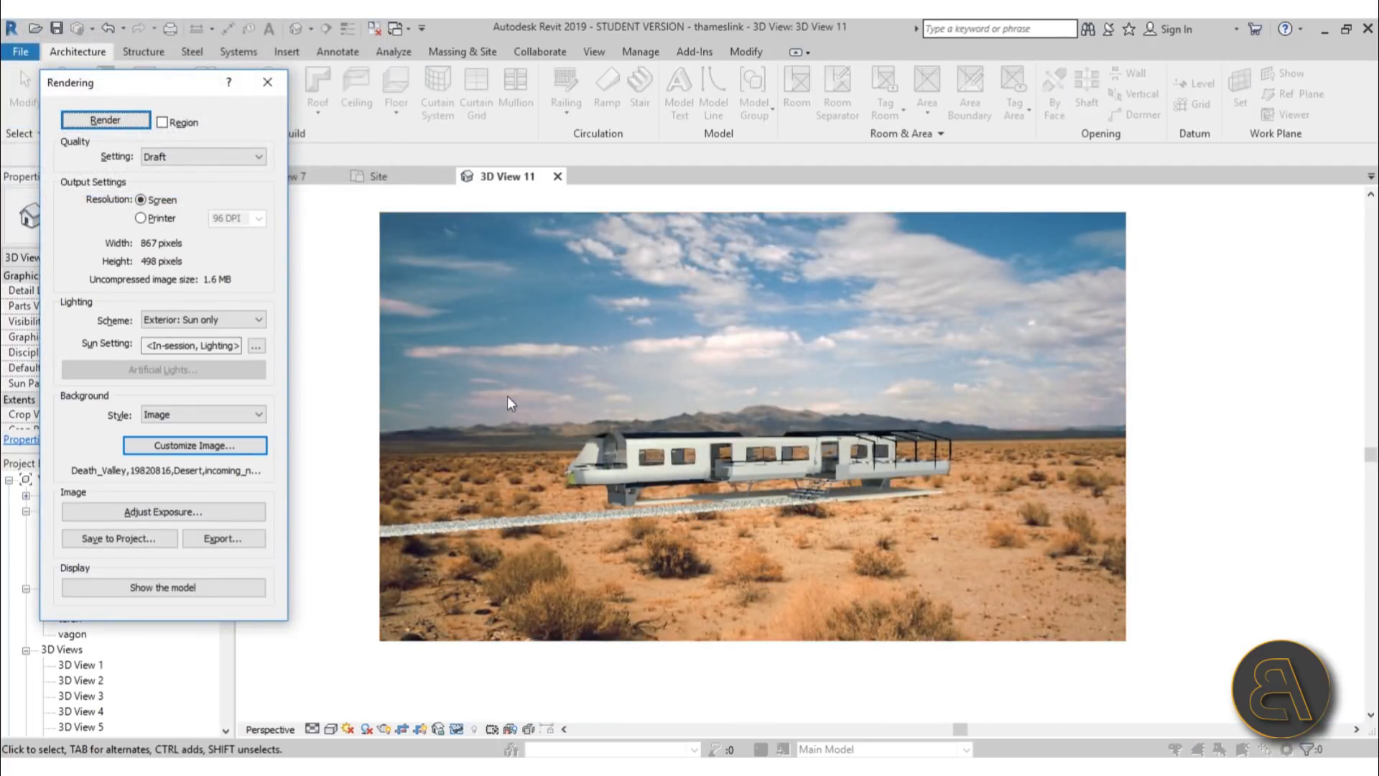
{"action": "scroll", "coordinate": [685, 578], "scroll_direction": "up", "scroll_amount": 4}
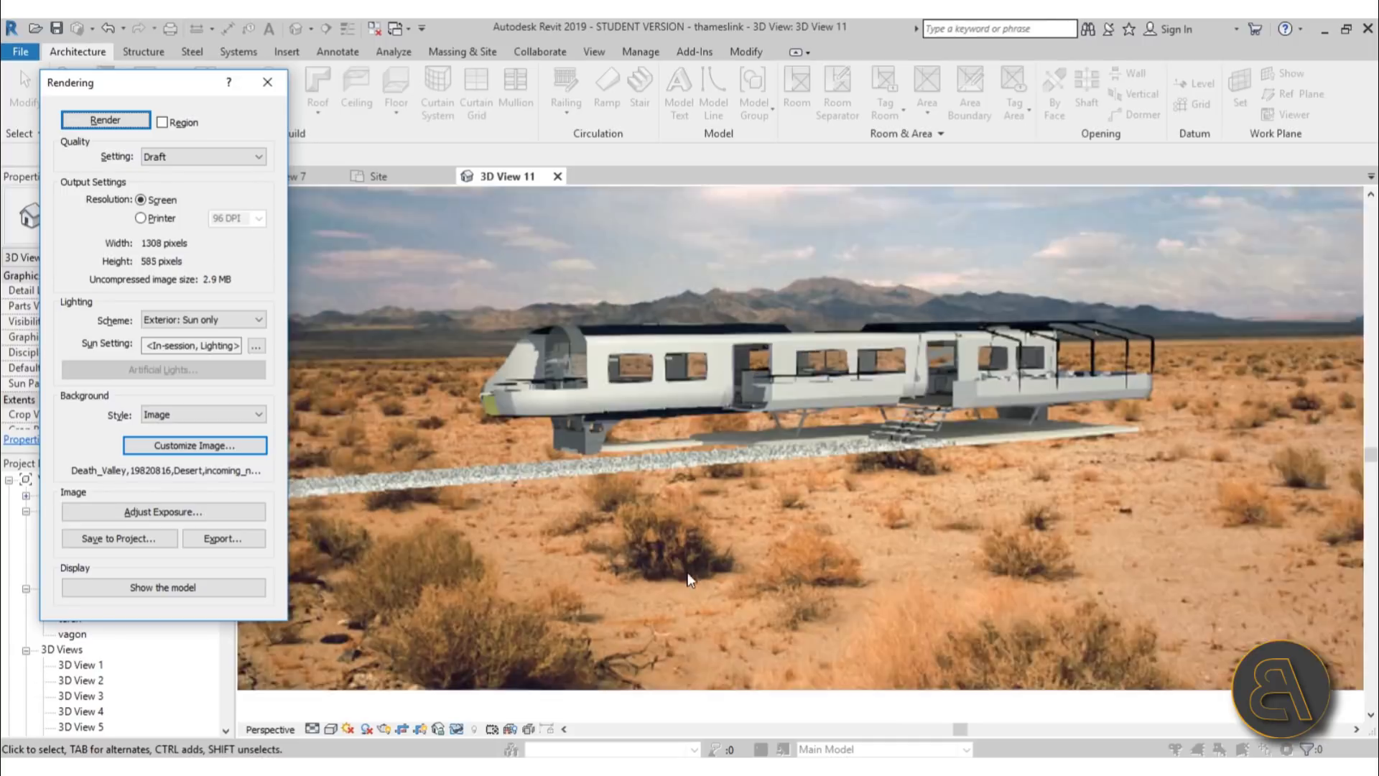
{"action": "middle_click_drag", "start_coordinate": [602, 414], "coordinate": [559, 452]}
{"action": "scroll", "coordinate": [629, 446], "scroll_direction": "down", "scroll_amount": 1}
{"action": "scroll", "coordinate": [713, 454], "scroll_direction": "down", "scroll_amount": 1}
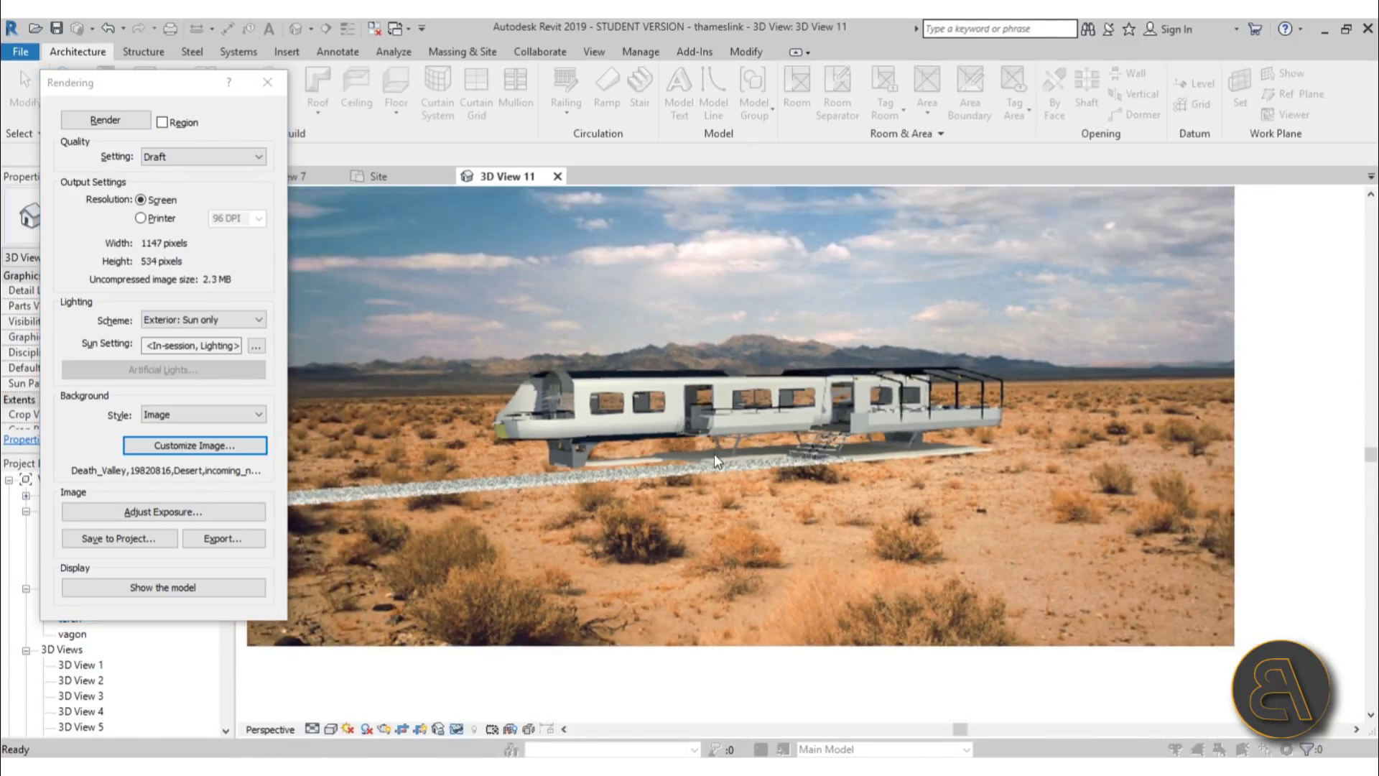
Render the camera view again at Draft quality over the desert image and check how the train sits against the horizon.
{"action": "left_click", "coordinate": [267, 82]}
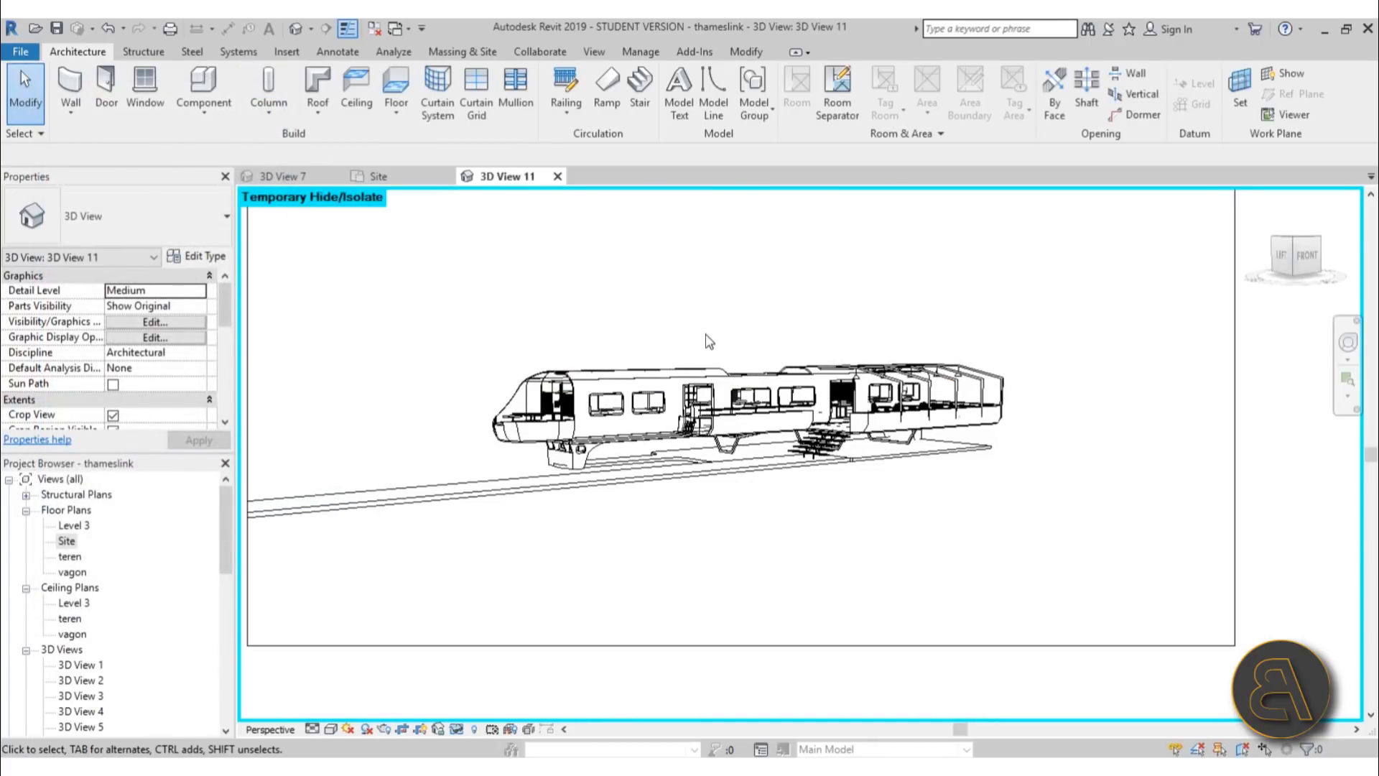
{"action": "key", "text": "r"}
{"action": "key", "text": "r"}
{"action": "left_click", "coordinate": [120, 124]}
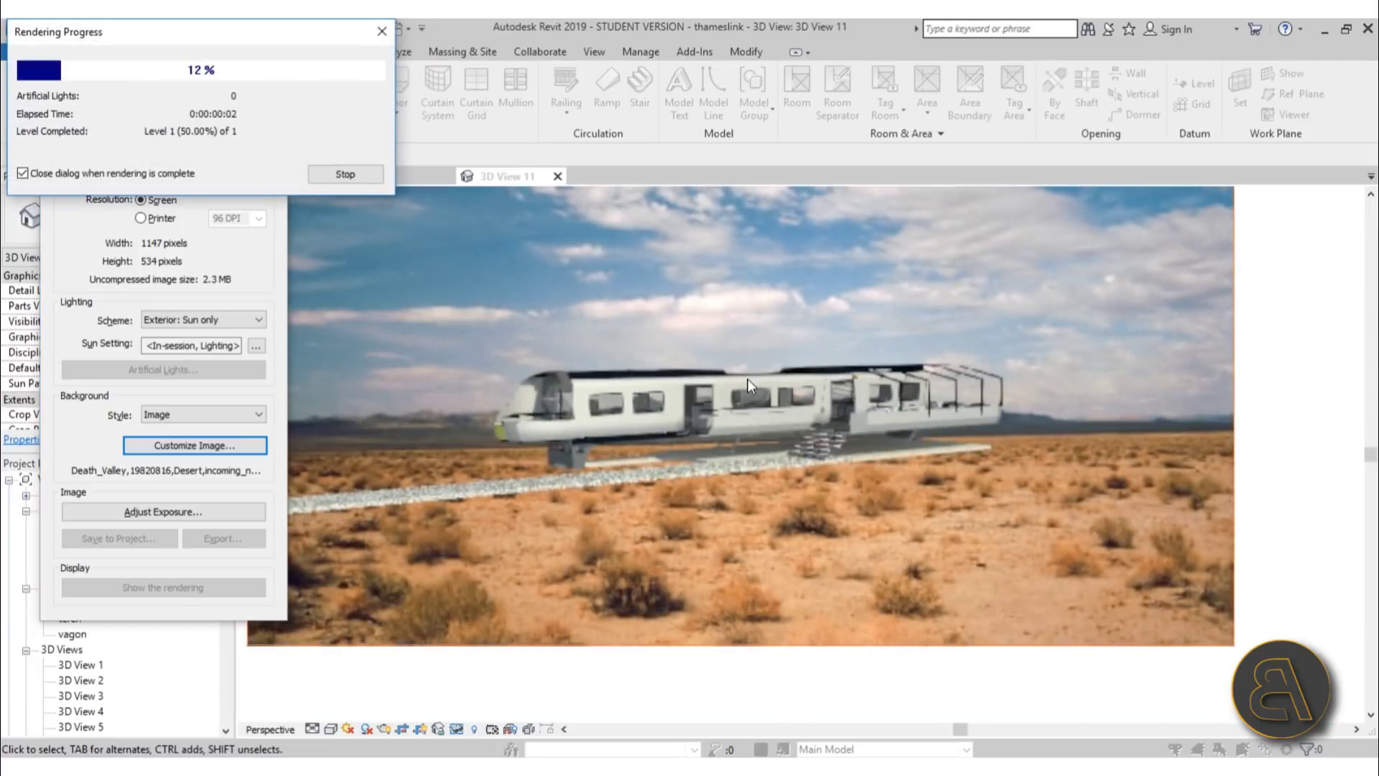
{"action": "left_click", "coordinate": [822, 499]}
{"action": "scroll", "coordinate": [782, 459], "scroll_direction": "down", "scroll_amount": 3}
{"action": "scroll", "coordinate": [762, 399], "scroll_direction": "up", "scroll_amount": 1}
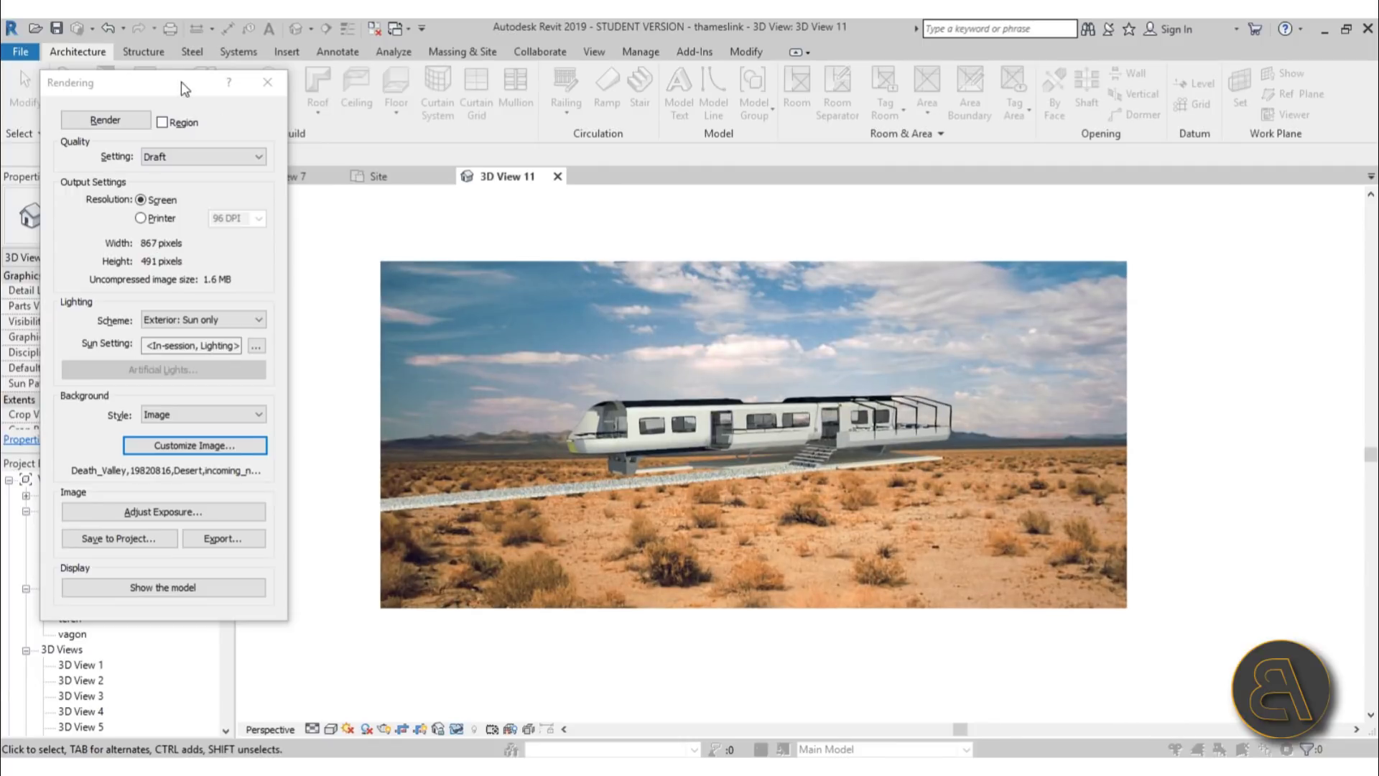
Orbit the camera slightly with the steering wheel to flatten the view of the train, then render it again at Draft quality.
{"action": "left_click", "coordinate": [267, 82]}
{"action": "left_click", "coordinate": [1347, 343]}
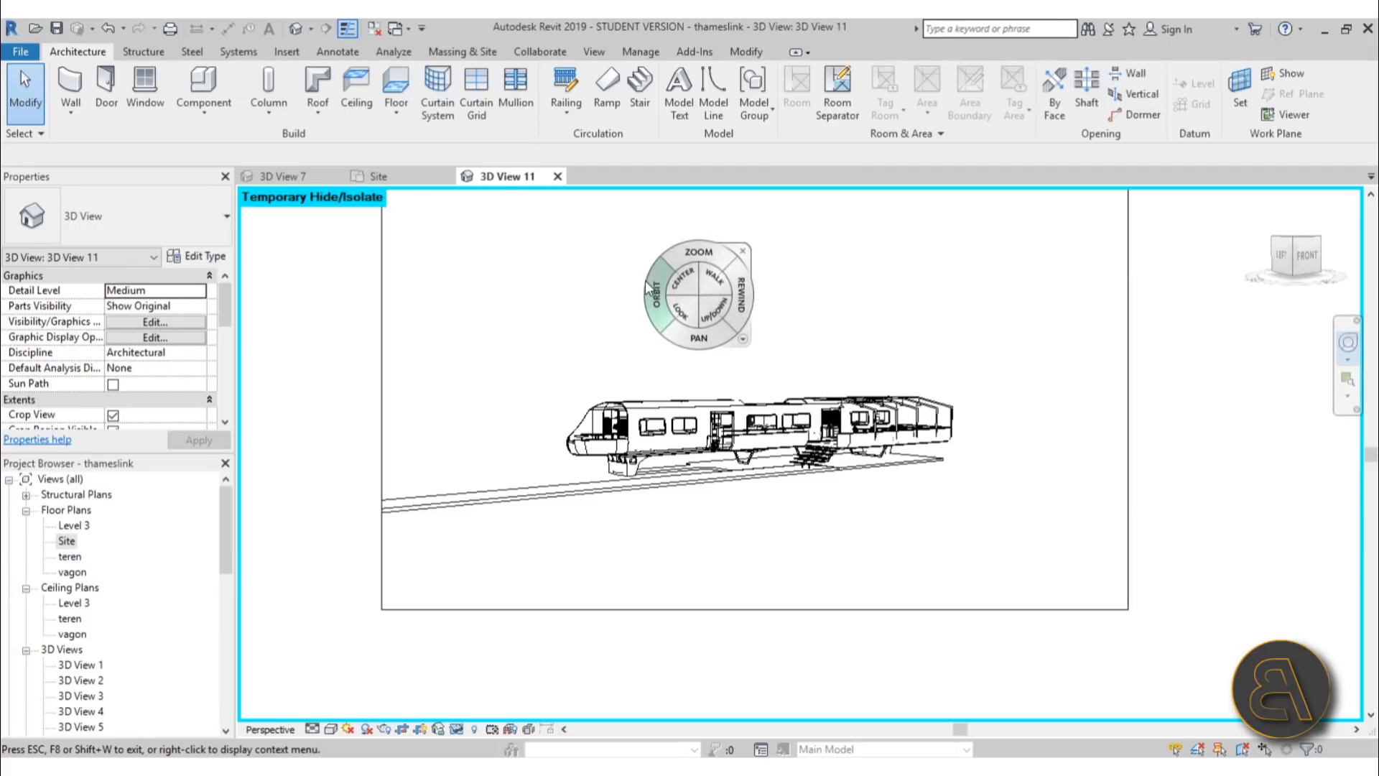
{"action": "left_click_drag", "start_coordinate": [743, 321], "coordinate": [471, 324]}
{"action": "mouse_move", "coordinate": [527, 325]}
{"action": "left_mouse_down"}
{"action": "mouse_move", "coordinate": [566, 323]}
{"action": "mouse_move", "coordinate": [501, 323]}
{"action": "left_mouse_up"}
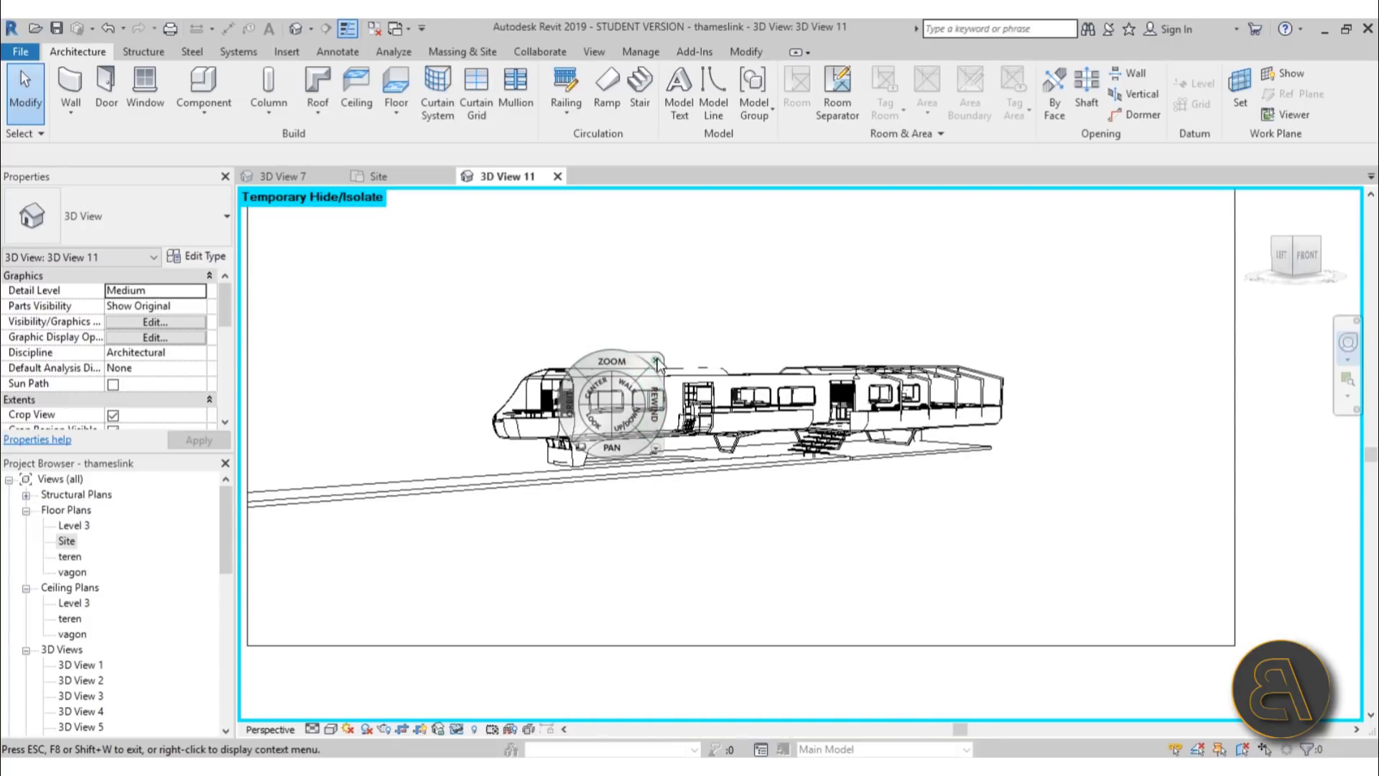
{"action": "left_click", "coordinate": [656, 360]}
{"action": "scroll", "coordinate": [571, 299], "scroll_direction": "down", "scroll_amount": 1}
{"action": "middle_click_drag", "start_coordinate": [570, 299], "coordinate": [598, 371]}
{"action": "key", "text": "r"}
{"action": "key", "text": "r"}
{"action": "left_click", "coordinate": [120, 125]}
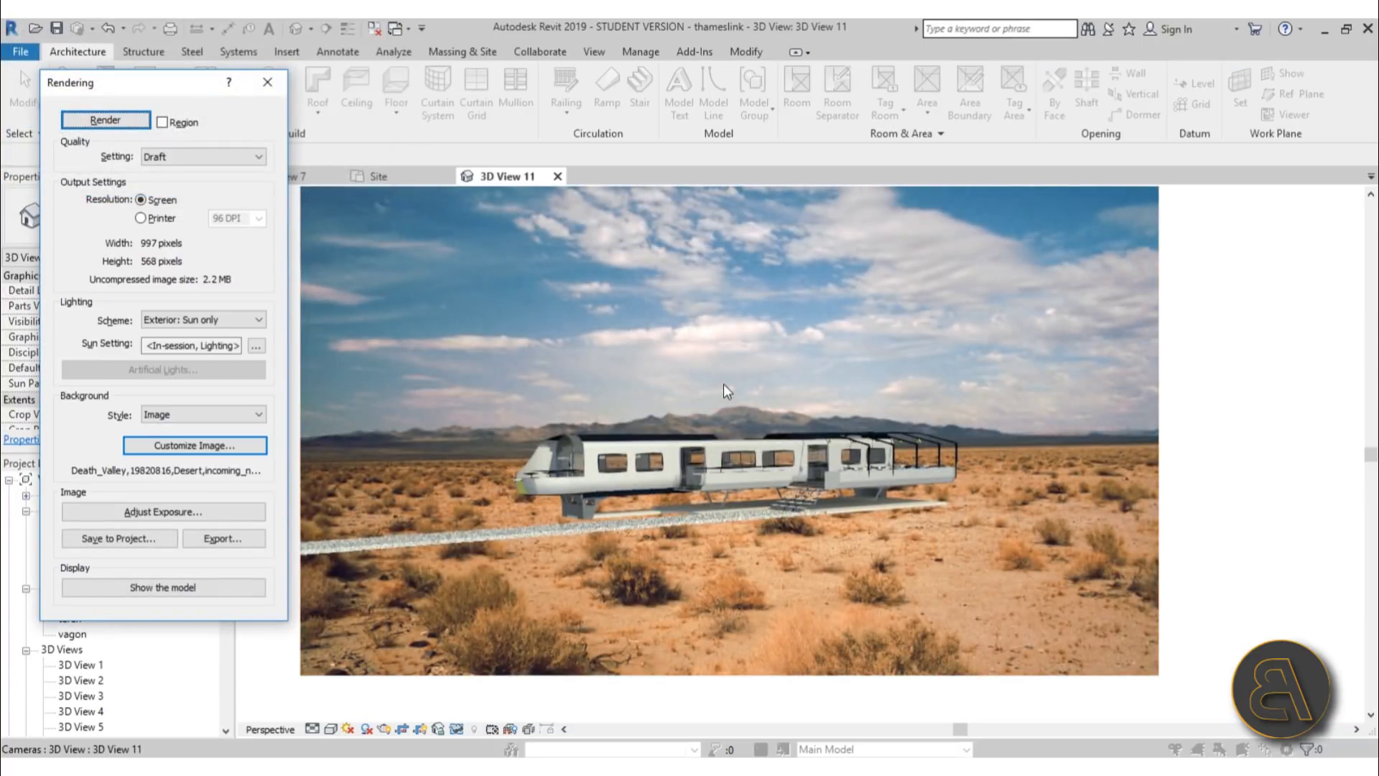
{"action": "scroll", "coordinate": [723, 383], "scroll_direction": "down", "scroll_amount": 1}
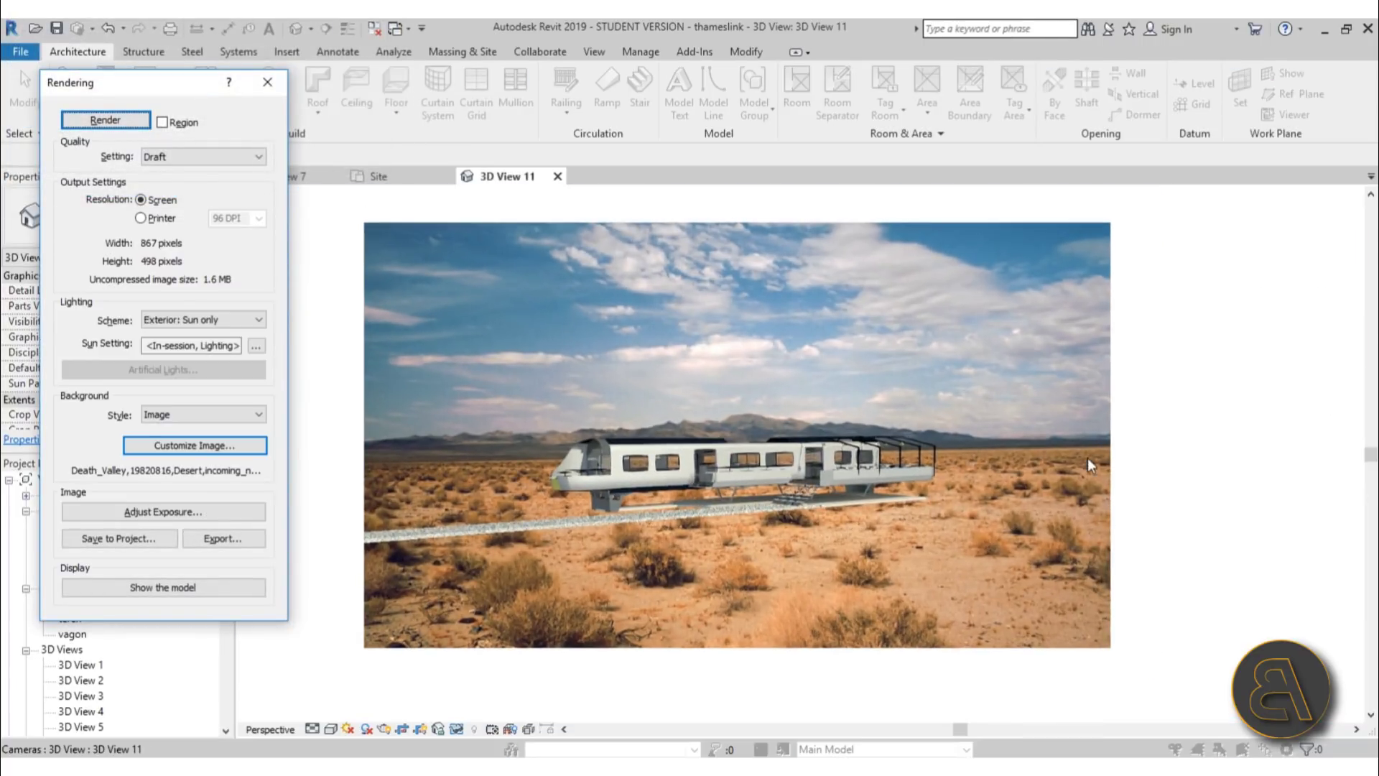
{"action": "left_click", "coordinate": [1130, 424]}
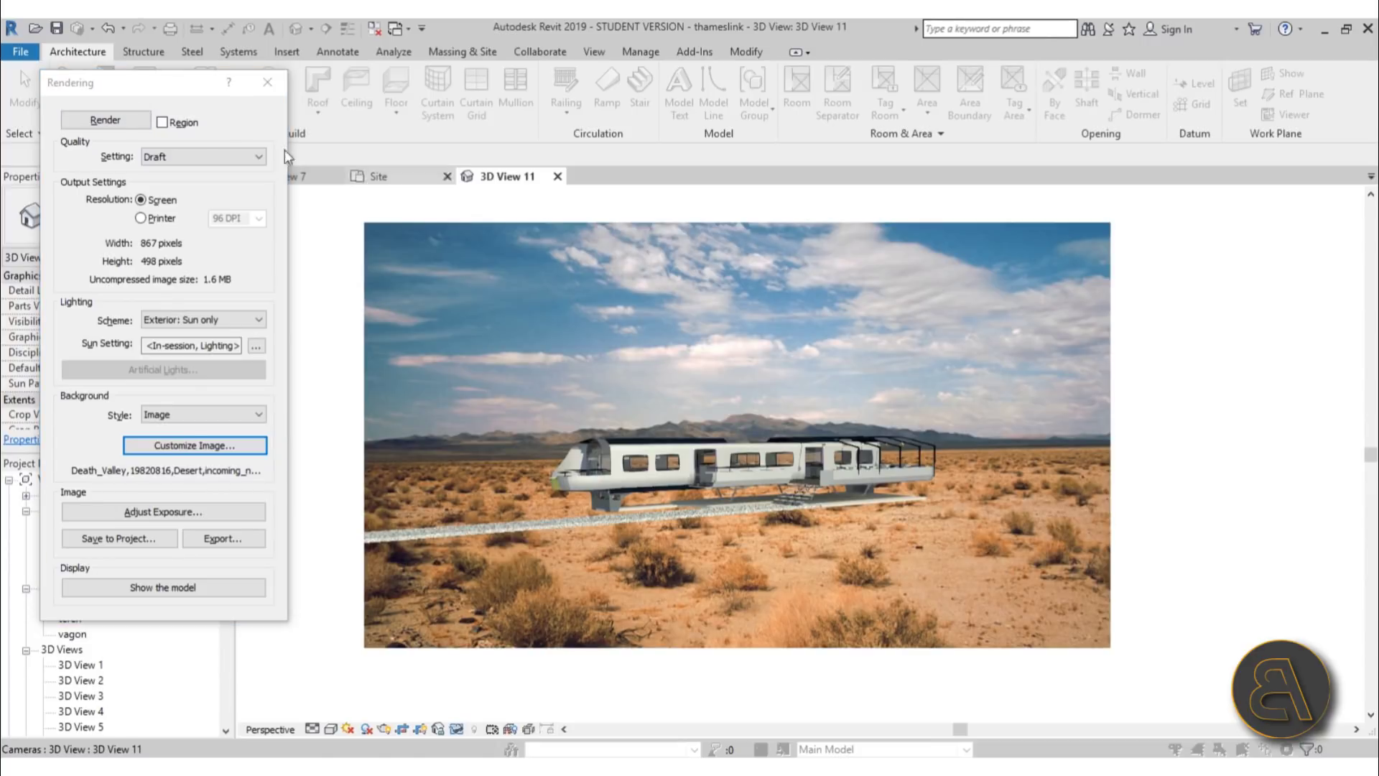
Shift the camera view's crop region slightly downward and render the view again at Draft quality.
{"action": "left_click", "coordinate": [267, 82]}
{"action": "left_click", "coordinate": [614, 232]}
{"action": "left_click_drag", "start_coordinate": [613, 234], "coordinate": [612, 242]}
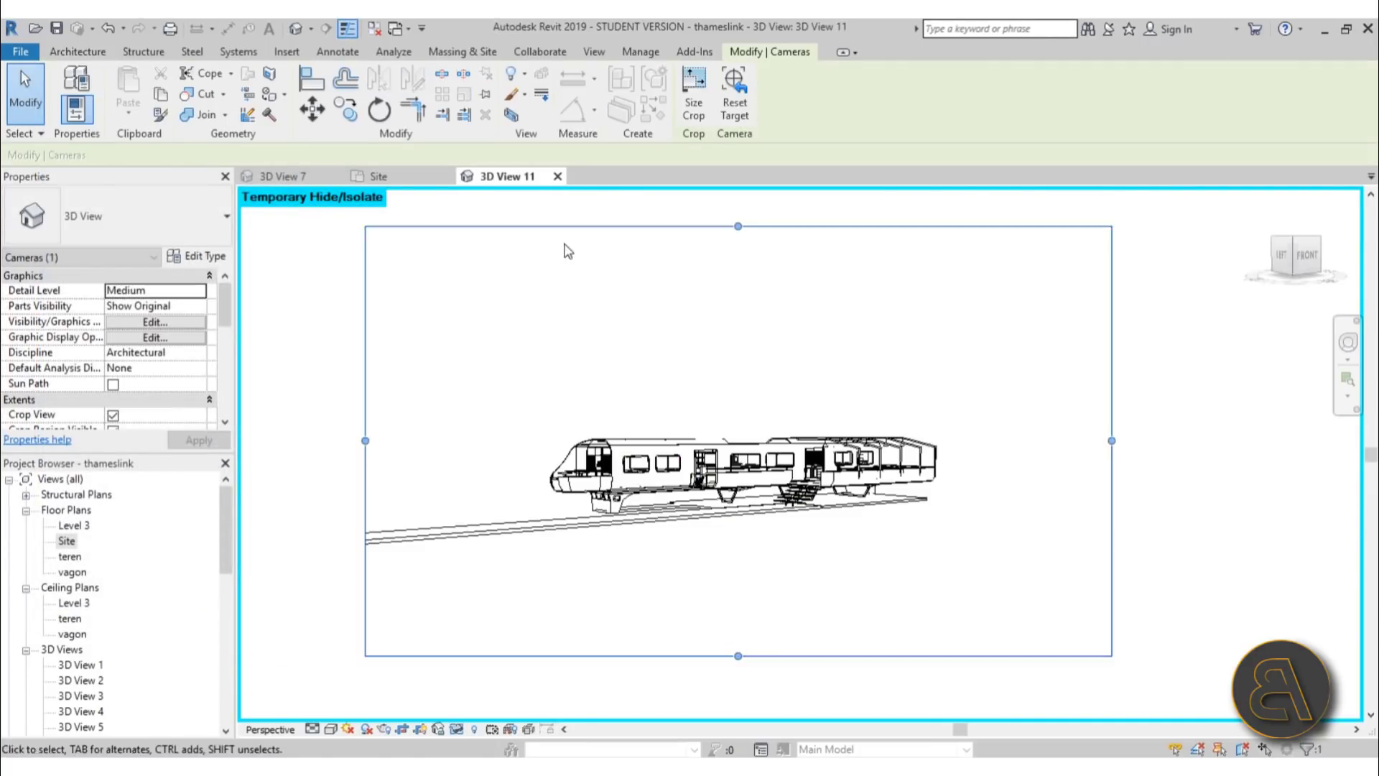
{"action": "key", "text": "r"}
{"action": "key", "text": "r"}
{"action": "left_click", "coordinate": [115, 120]}
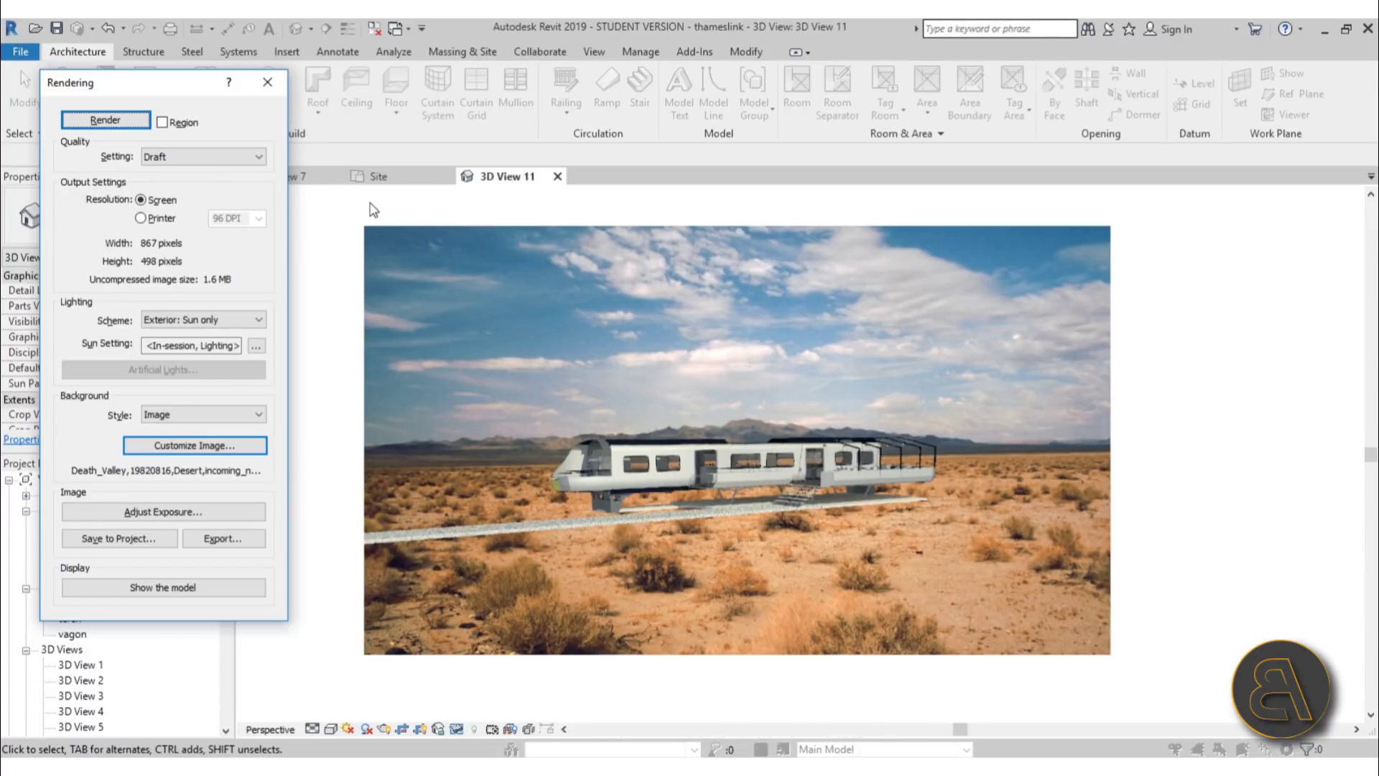
Close the rendering settings and reset the temporary hide/isolate in the camera view.
{"action": "left_click", "coordinate": [273, 89]}
{"action": "left_click", "coordinate": [457, 729]}
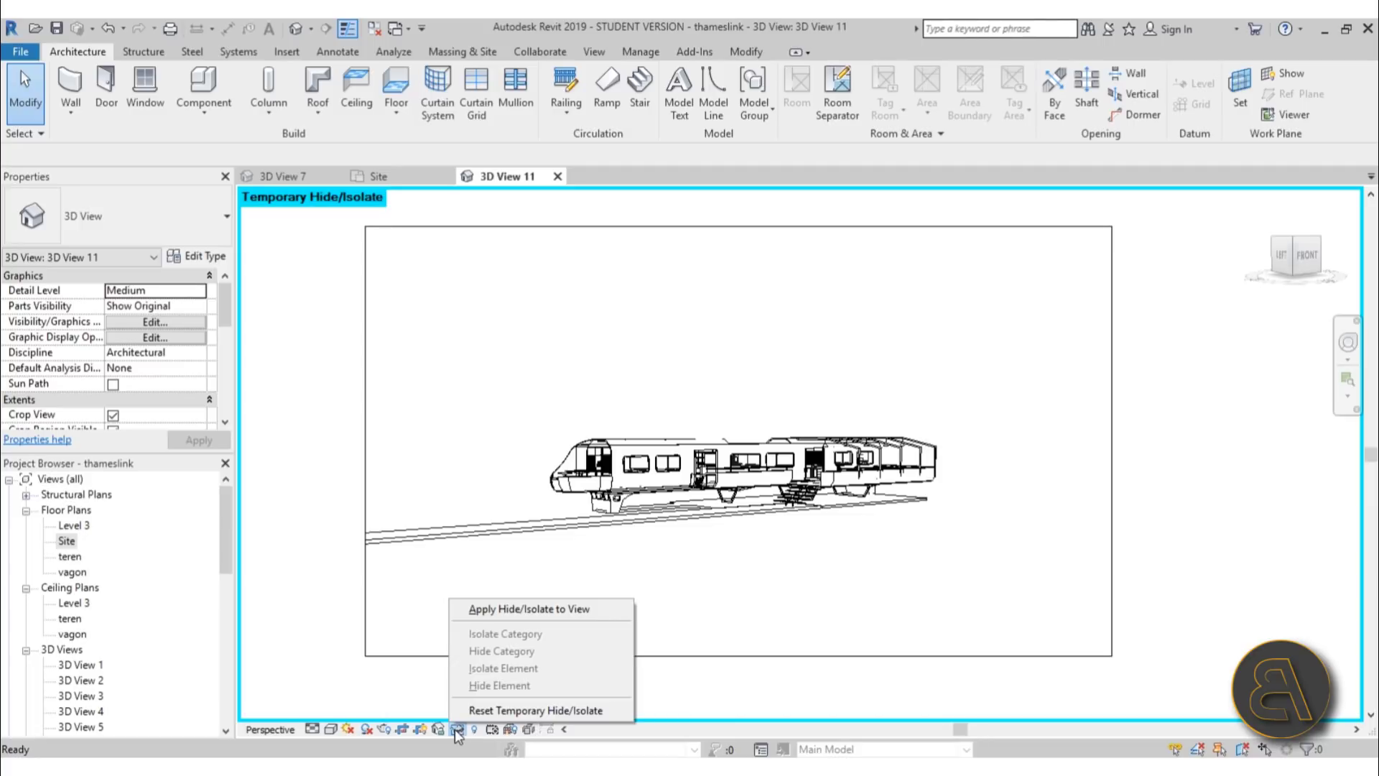
{"action": "left_click", "coordinate": [467, 709]}
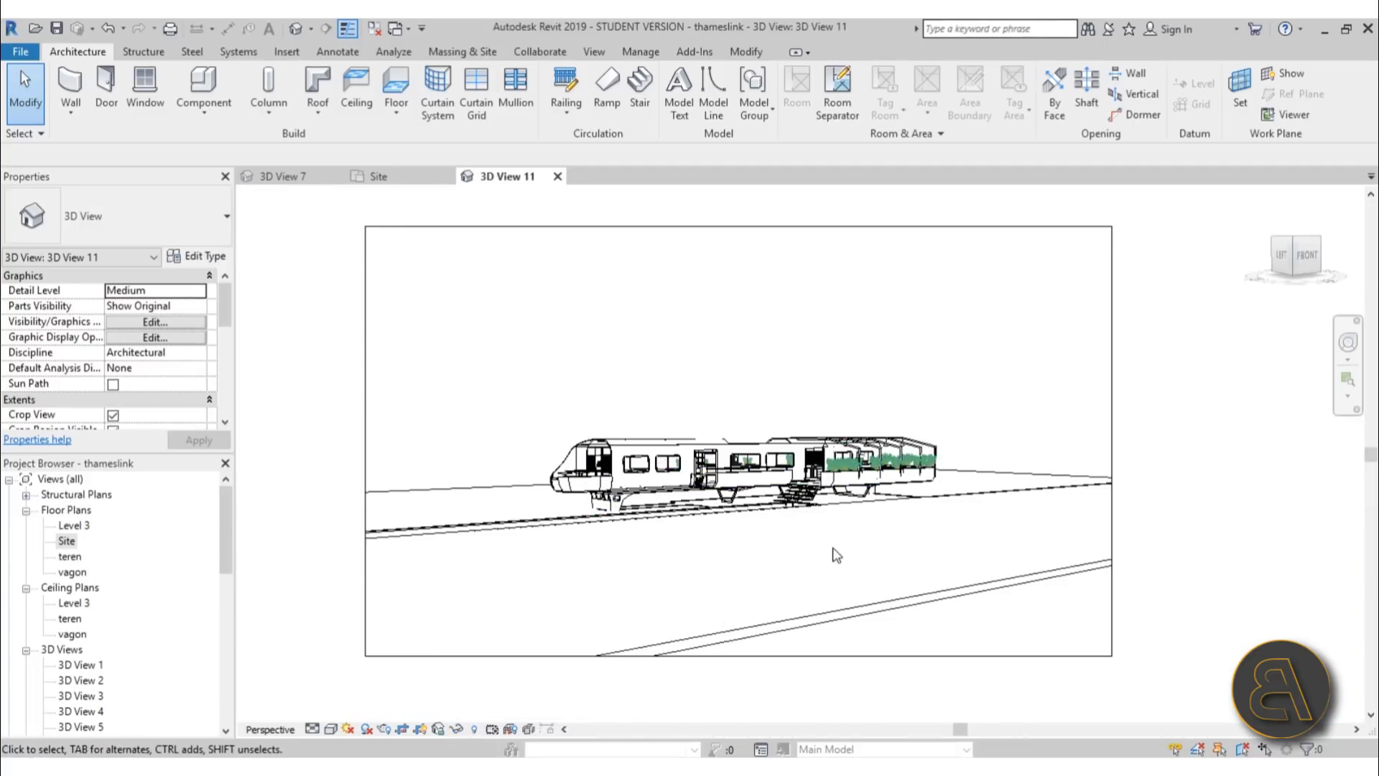
Select the three ground floors around the train and change their type to Generic 150mm.
{"action": "left_click", "coordinate": [502, 508]}
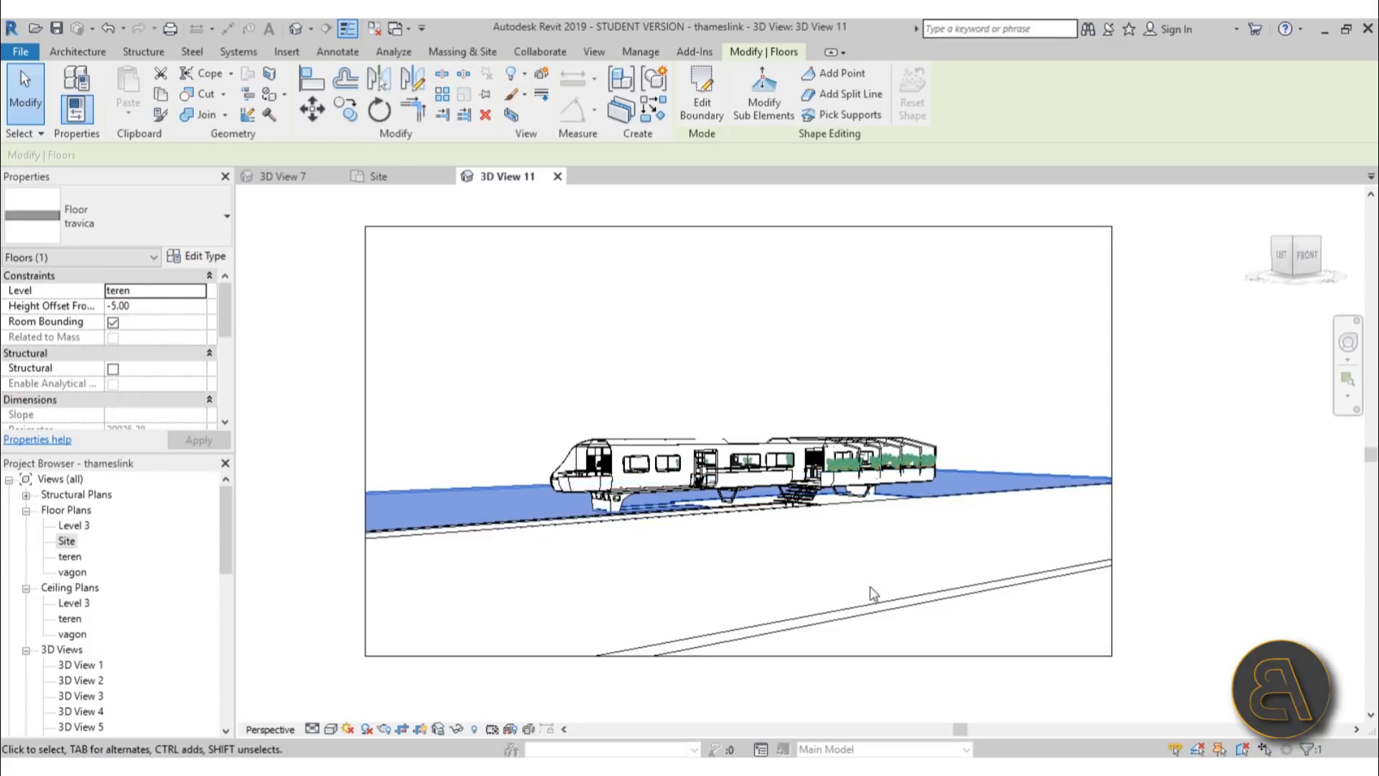
{"action": "left_click", "coordinate": [877, 612], "text": "ctrl"}
{"action": "scroll", "coordinate": [690, 505], "scroll_direction": "up", "scroll_amount": 5}
{"action": "scroll", "coordinate": [619, 512], "scroll_direction": "up", "scroll_amount": 3}
{"action": "left_click", "coordinate": [782, 516], "text": "ctrl"}
{"action": "scroll", "coordinate": [782, 516], "scroll_direction": "down", "scroll_amount": 6}
{"action": "middle_click_drag", "start_coordinate": [781, 515], "coordinate": [677, 463], "text": "shift"}
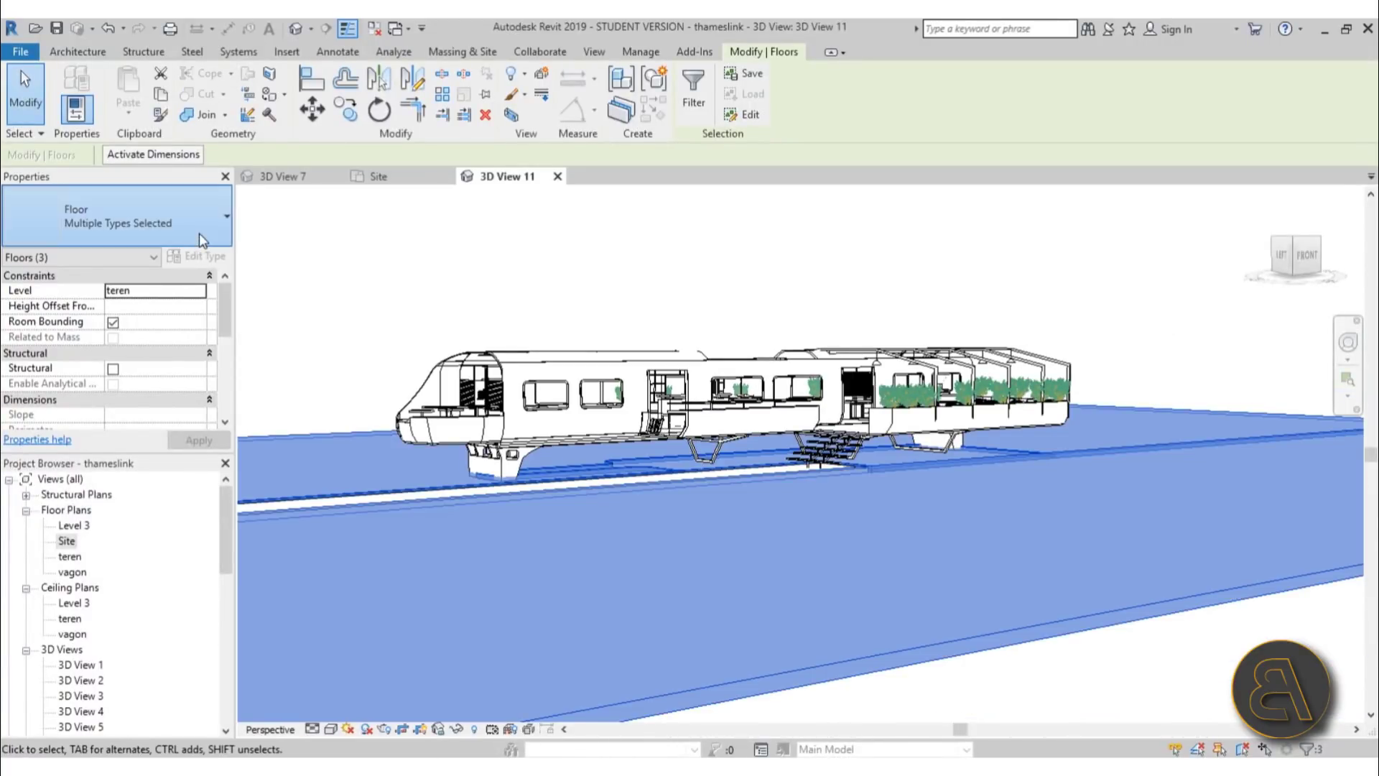
{"action": "left_click", "coordinate": [200, 233]}
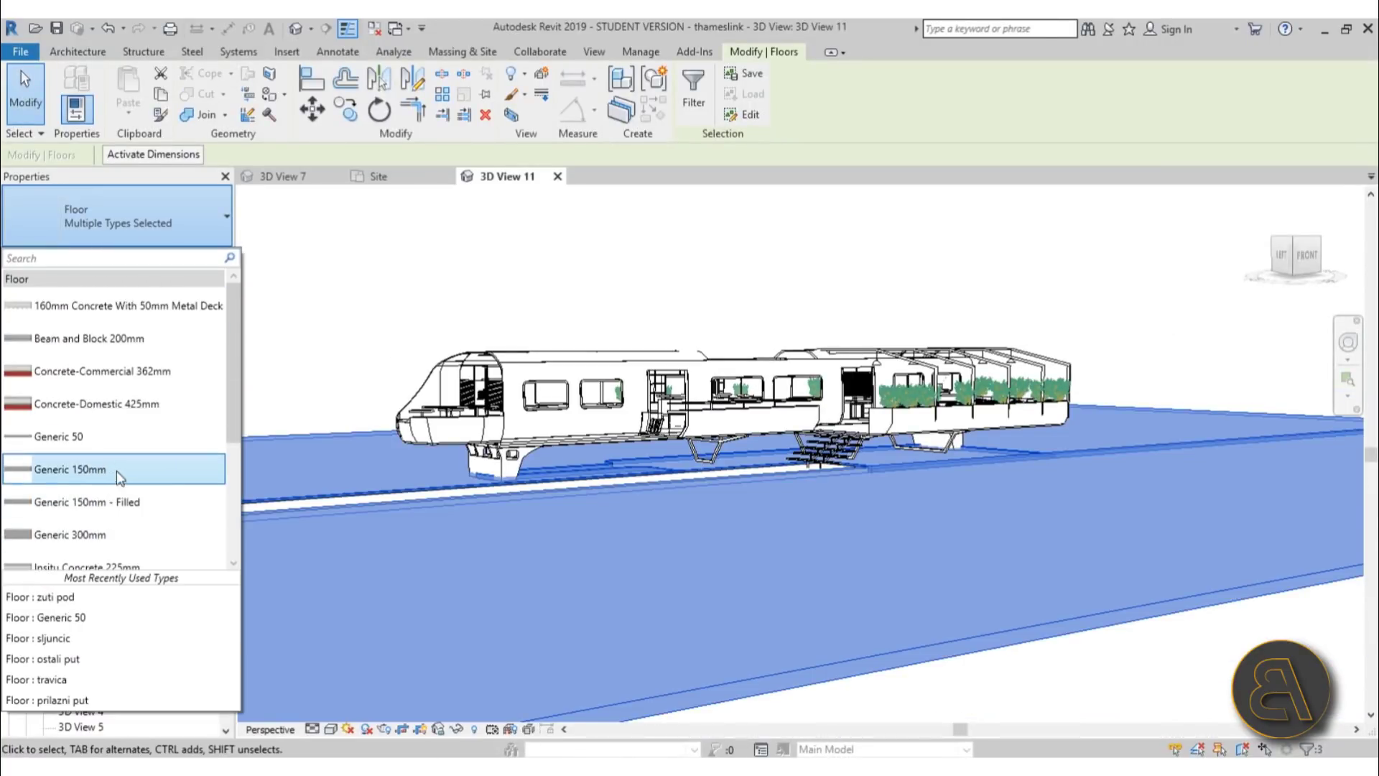
{"action": "left_click", "coordinate": [117, 471]}
Set the structure layer material of the Generic 150mm floor type to Gypsum Wall Board.
{"action": "left_click", "coordinate": [199, 256]}
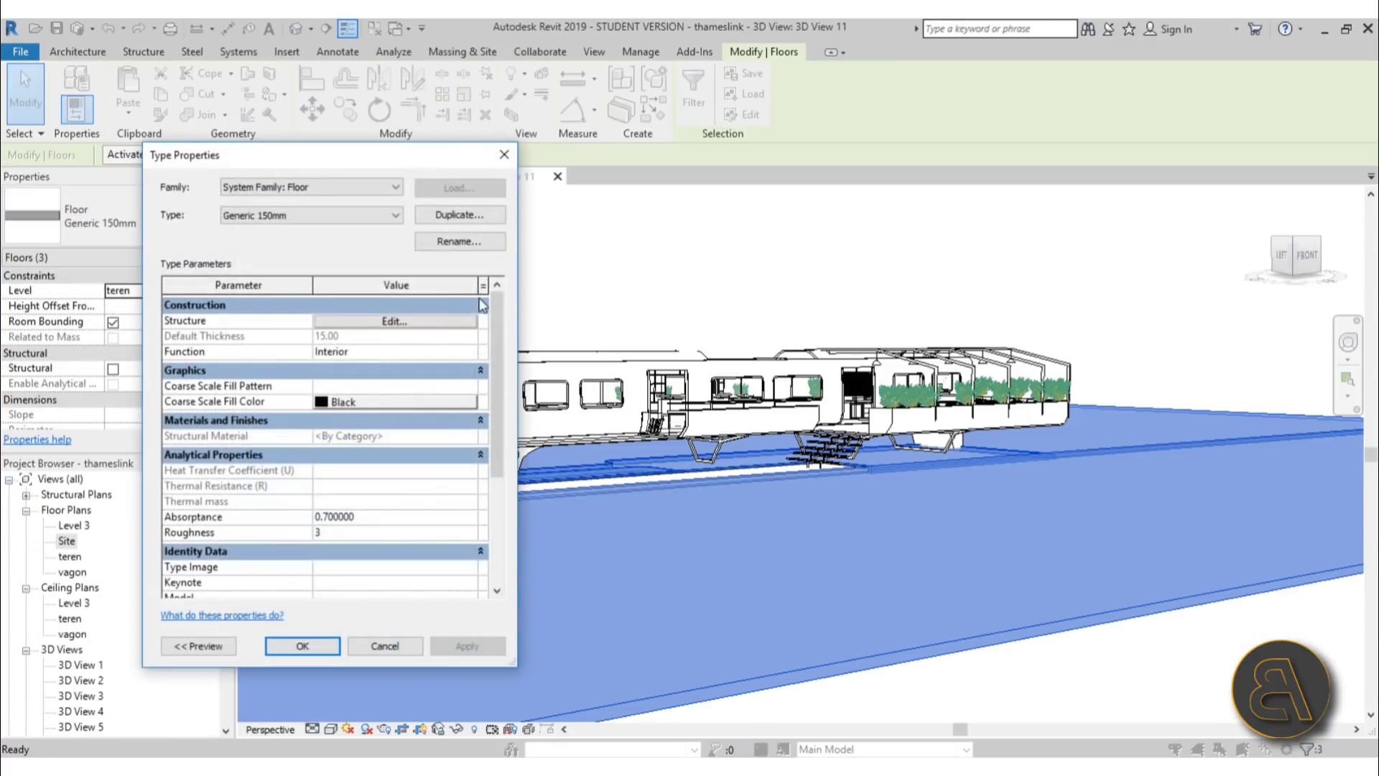
{"action": "left_click", "coordinate": [409, 322]}
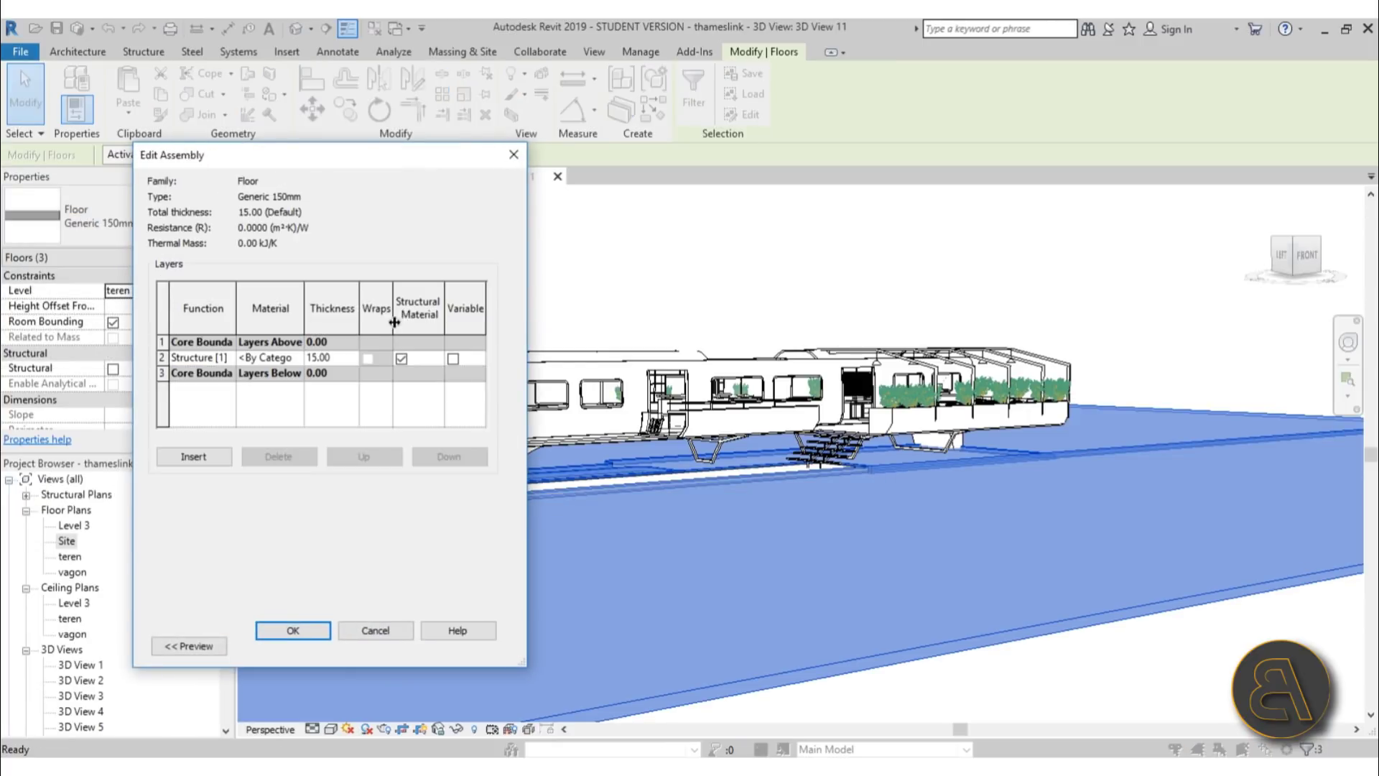
{"action": "left_click", "coordinate": [298, 357]}
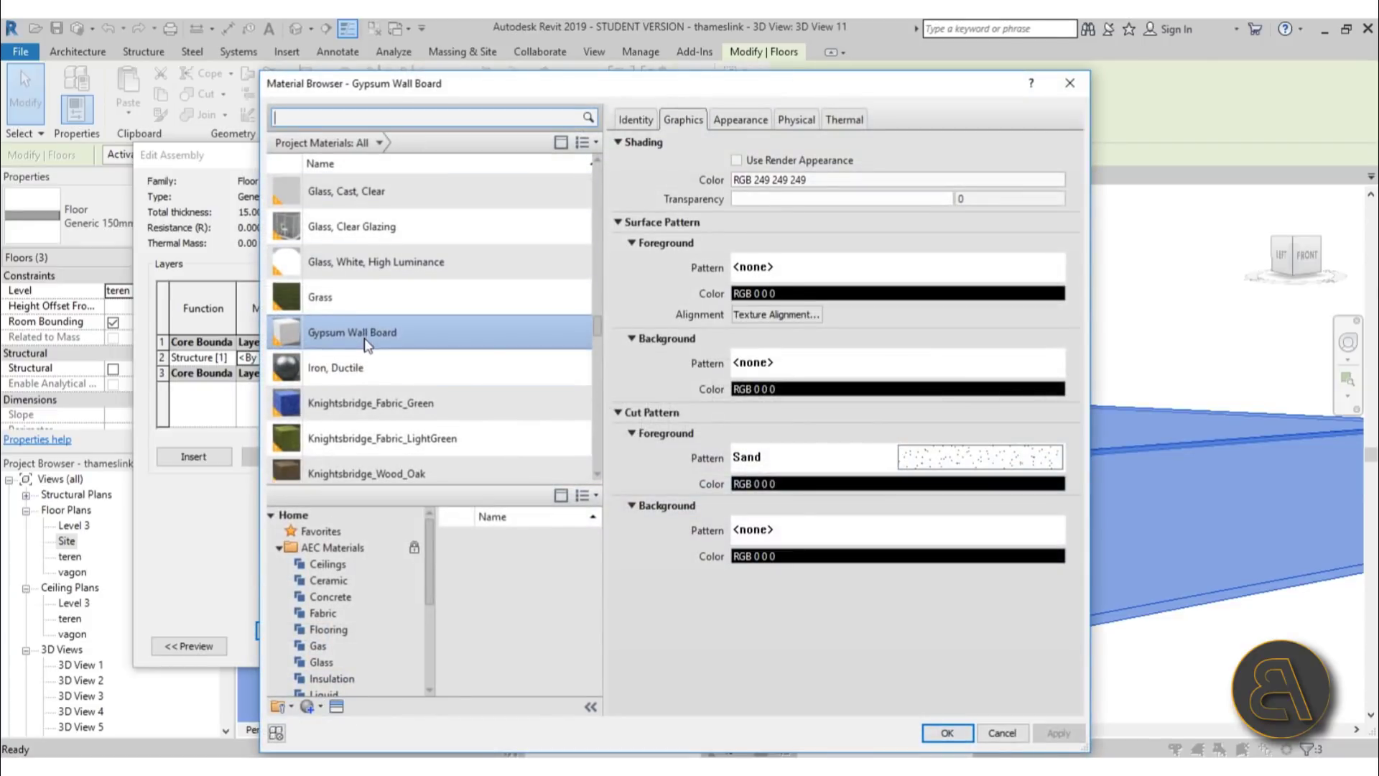
{"action": "key", "text": "Return"}
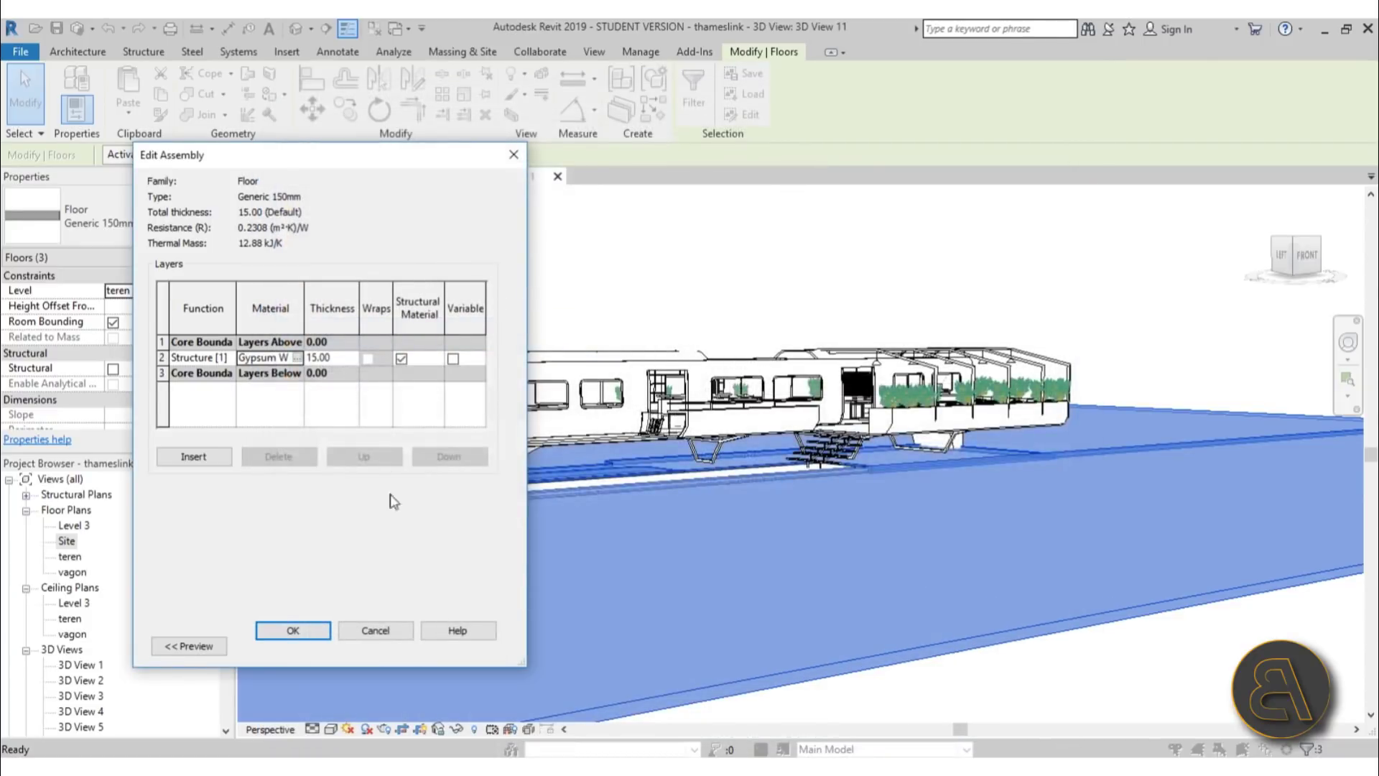
{"action": "left_click", "coordinate": [295, 630]}
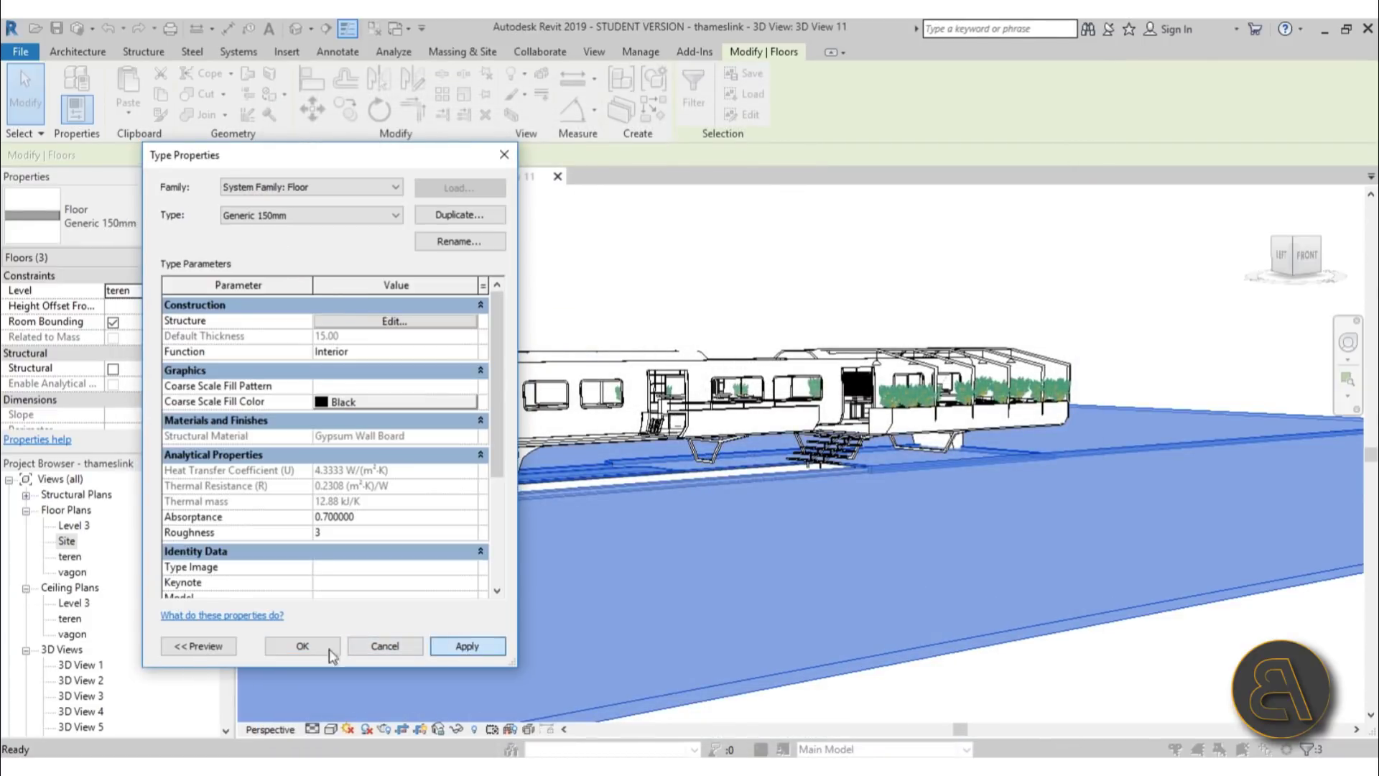
{"action": "left_click", "coordinate": [291, 643]}
Turn on shadows in the camera view and examine the shadow the train casts on the ground floors.
{"action": "left_click", "coordinate": [474, 248]}
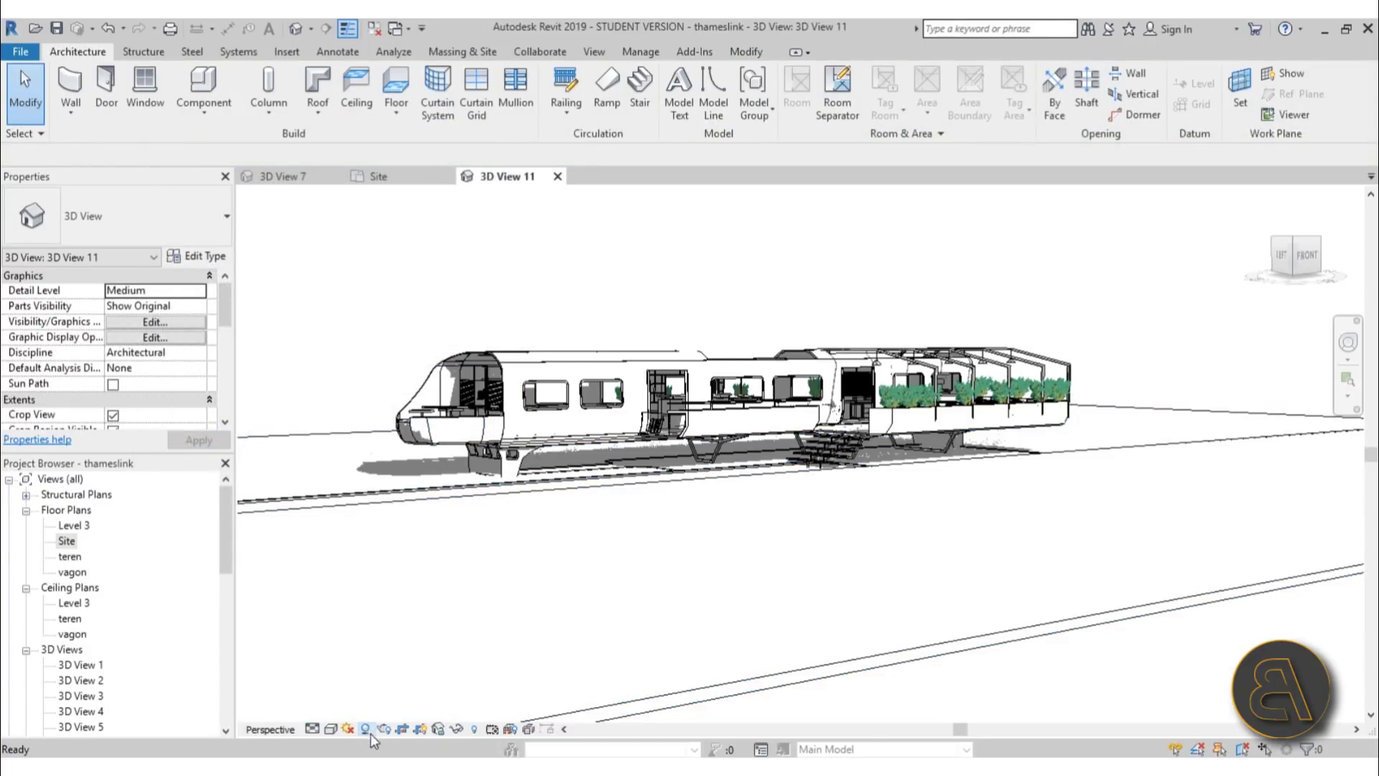
{"action": "scroll", "coordinate": [357, 525], "scroll_direction": "up", "scroll_amount": 5}
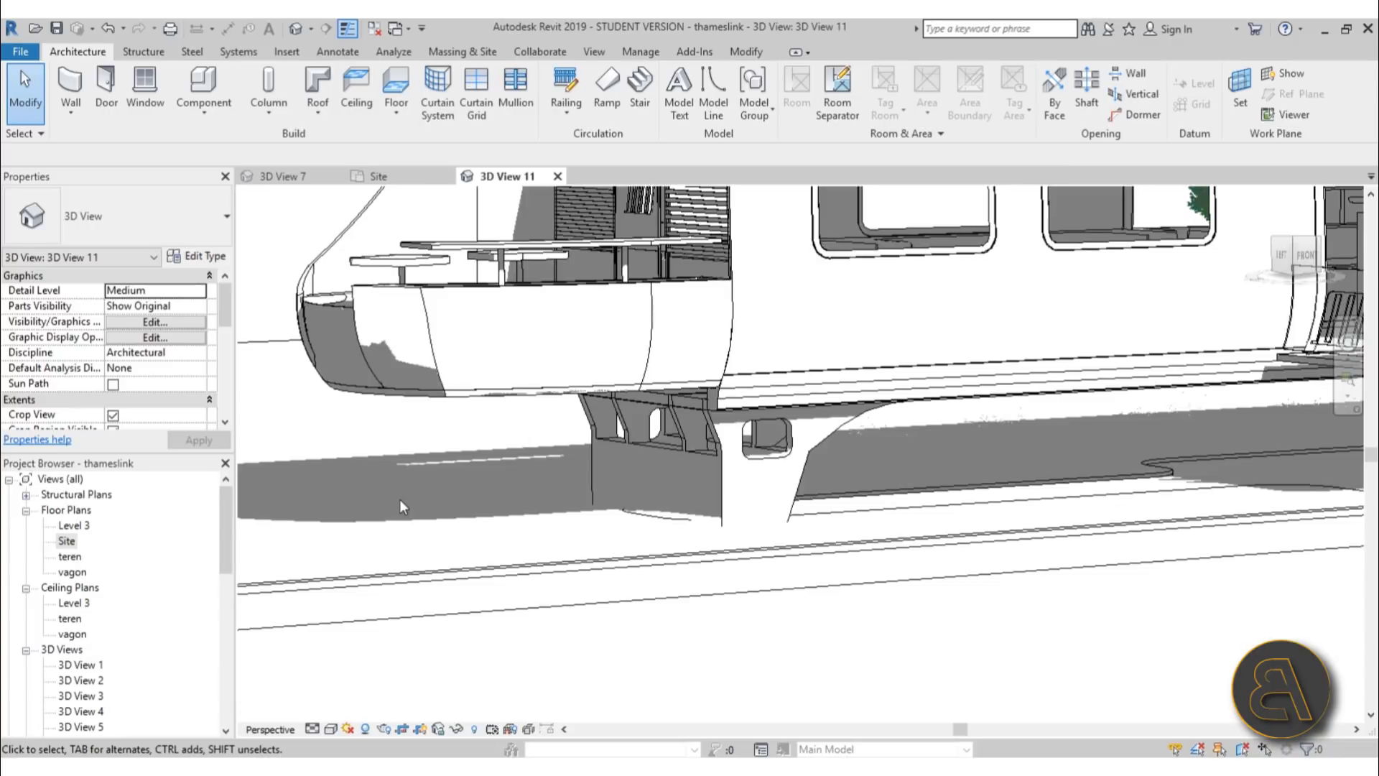
{"action": "scroll", "coordinate": [480, 462], "scroll_direction": "down", "scroll_amount": 8}
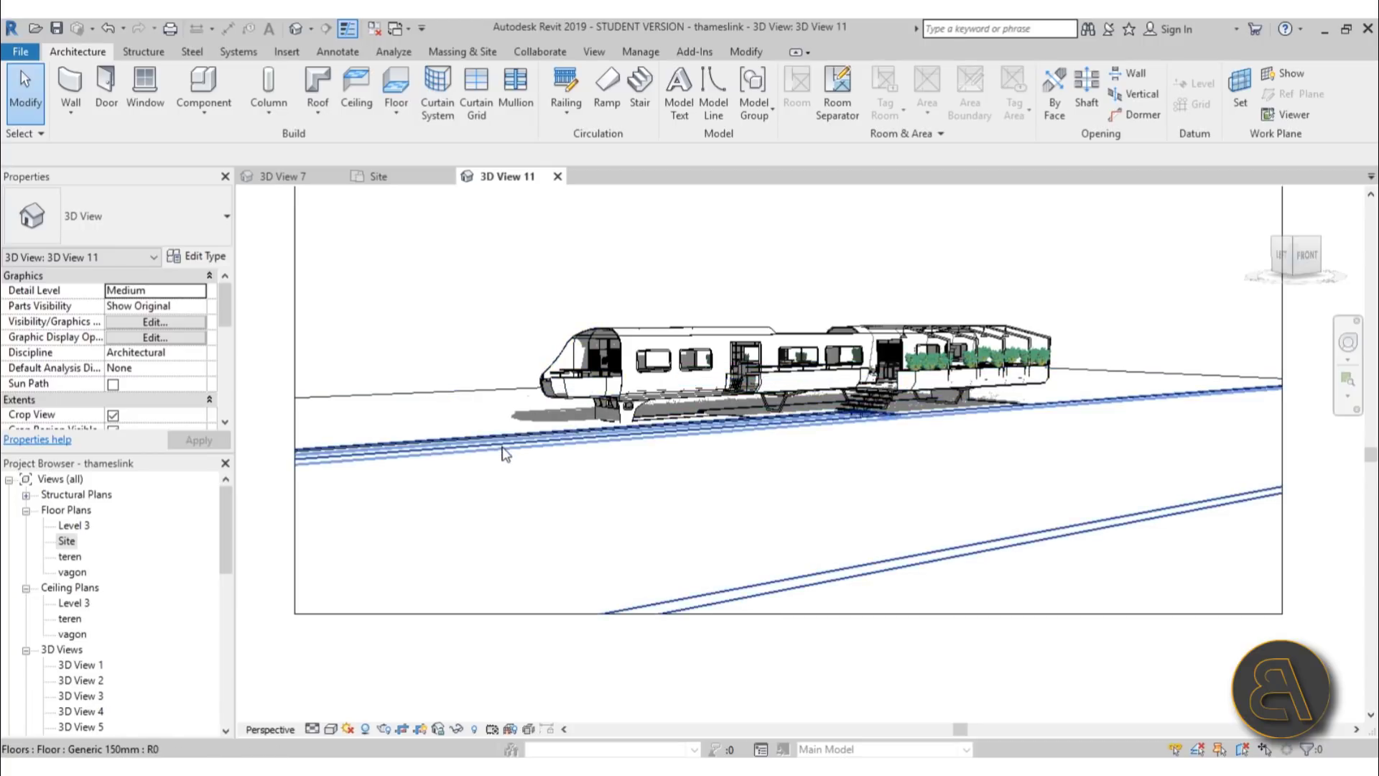
{"action": "scroll", "coordinate": [502, 452], "scroll_direction": "down", "scroll_amount": 4}
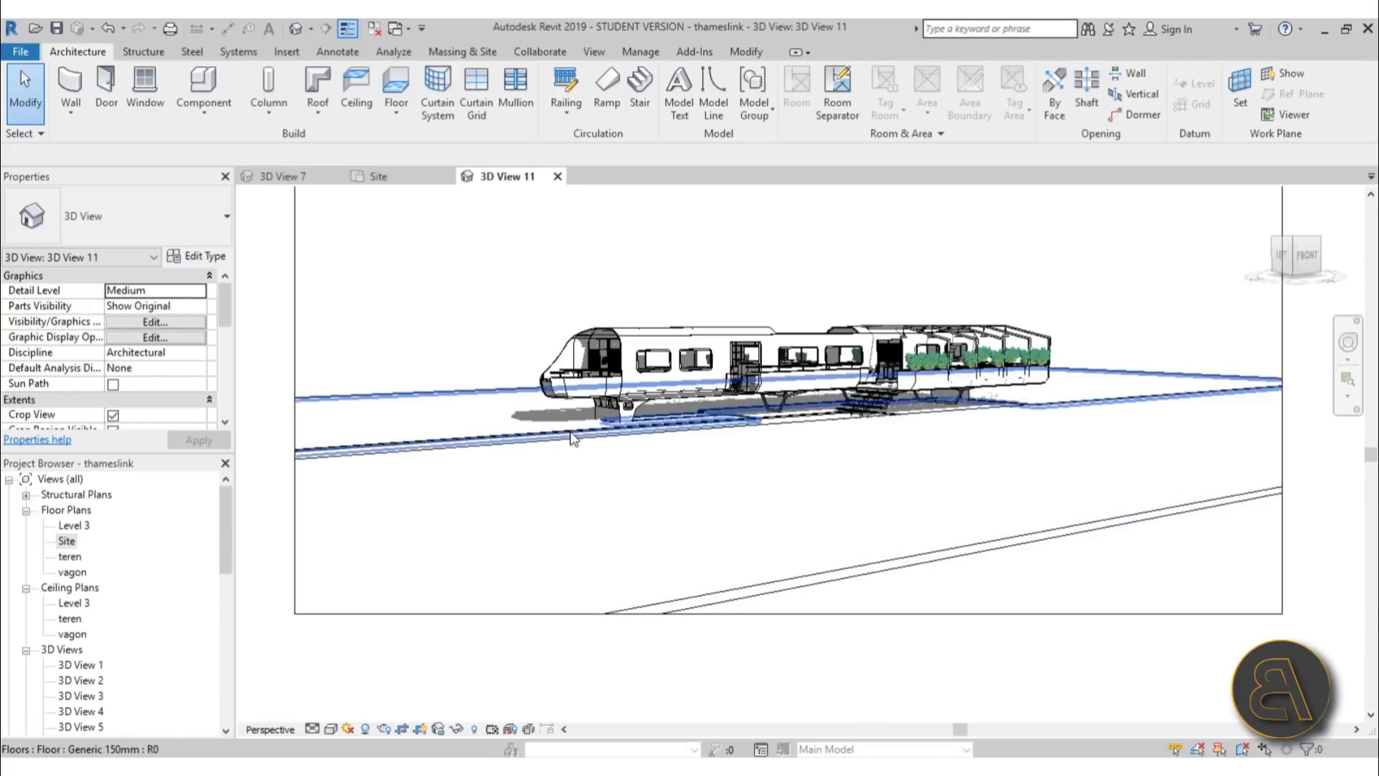
{"action": "middle_click_drag", "start_coordinate": [518, 366], "coordinate": [521, 359]}
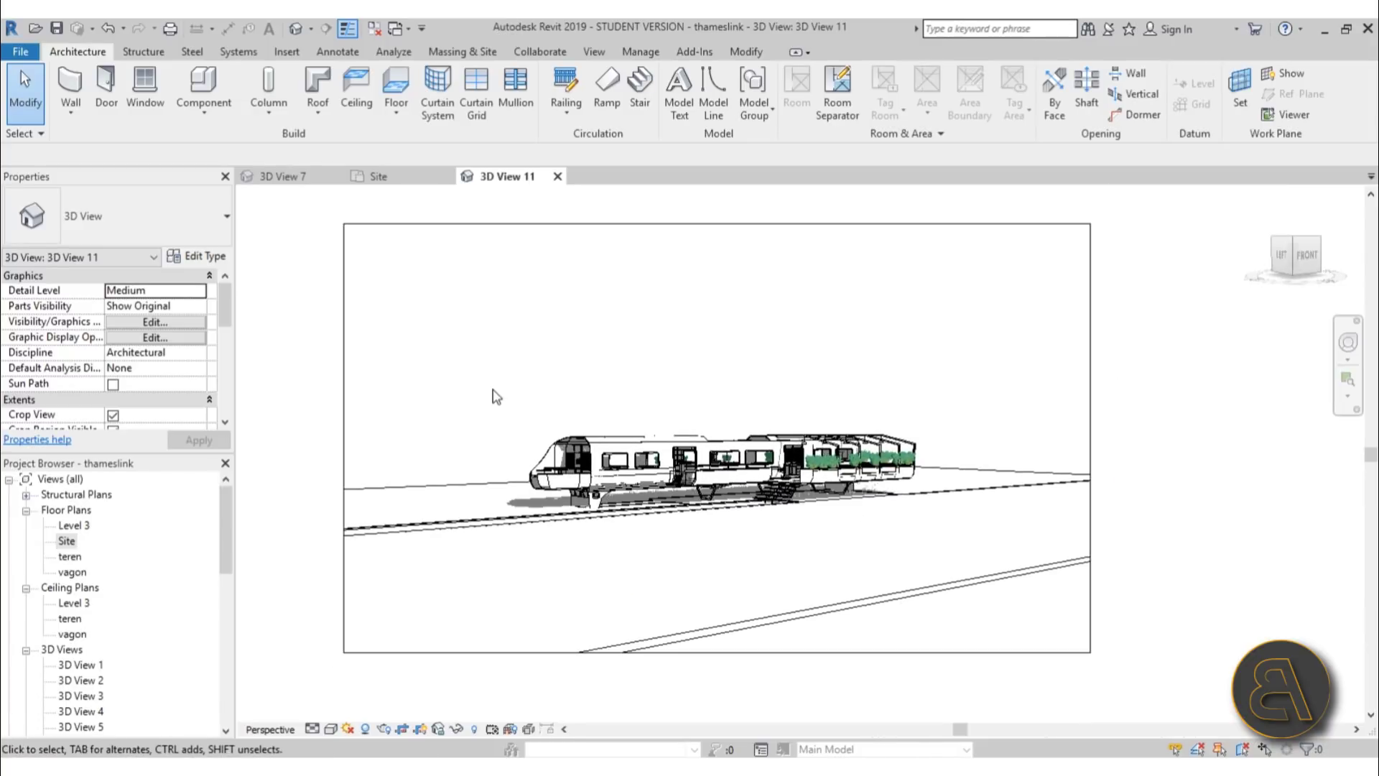
Render the camera view with the ground floors and shadows at Draft quality over the desert image.
{"action": "key", "text": "r"}
{"action": "key", "text": "r"}
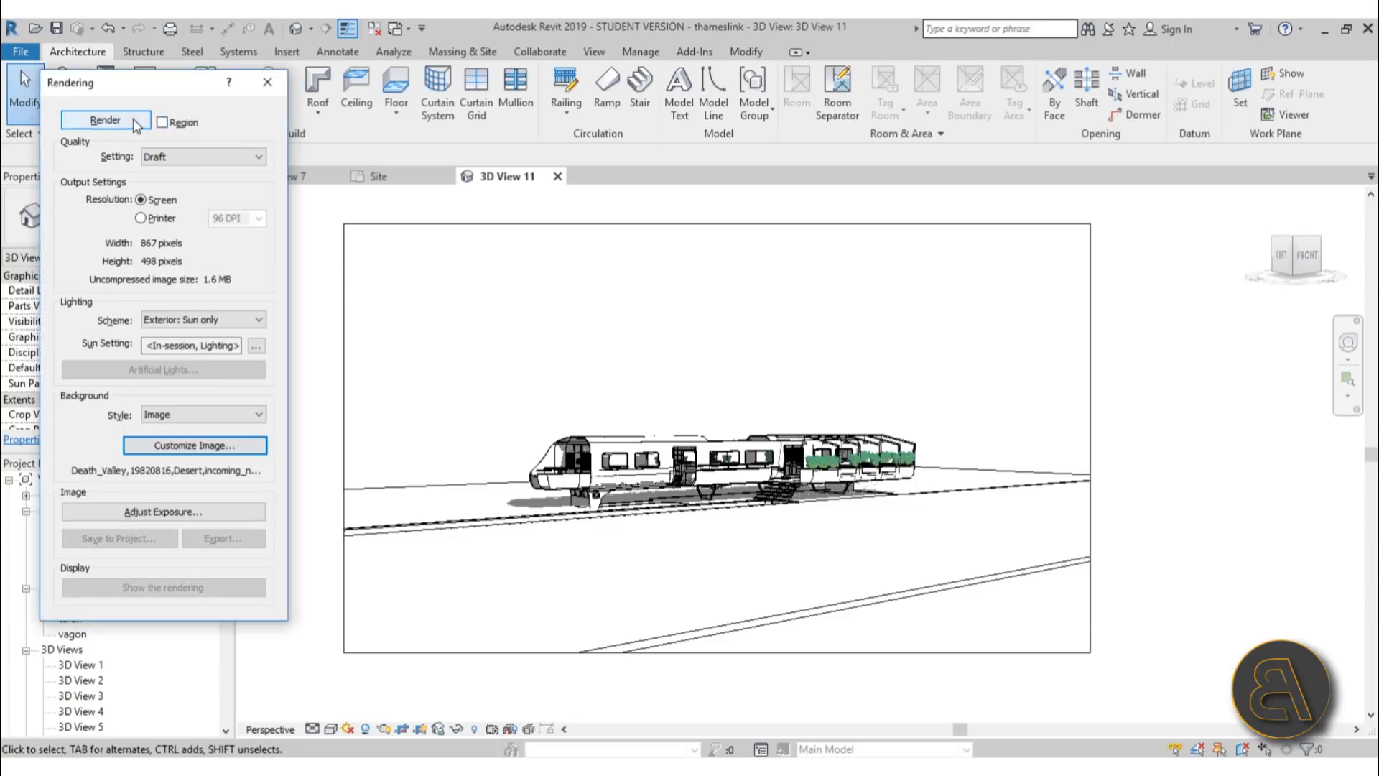
{"action": "left_click", "coordinate": [132, 118]}
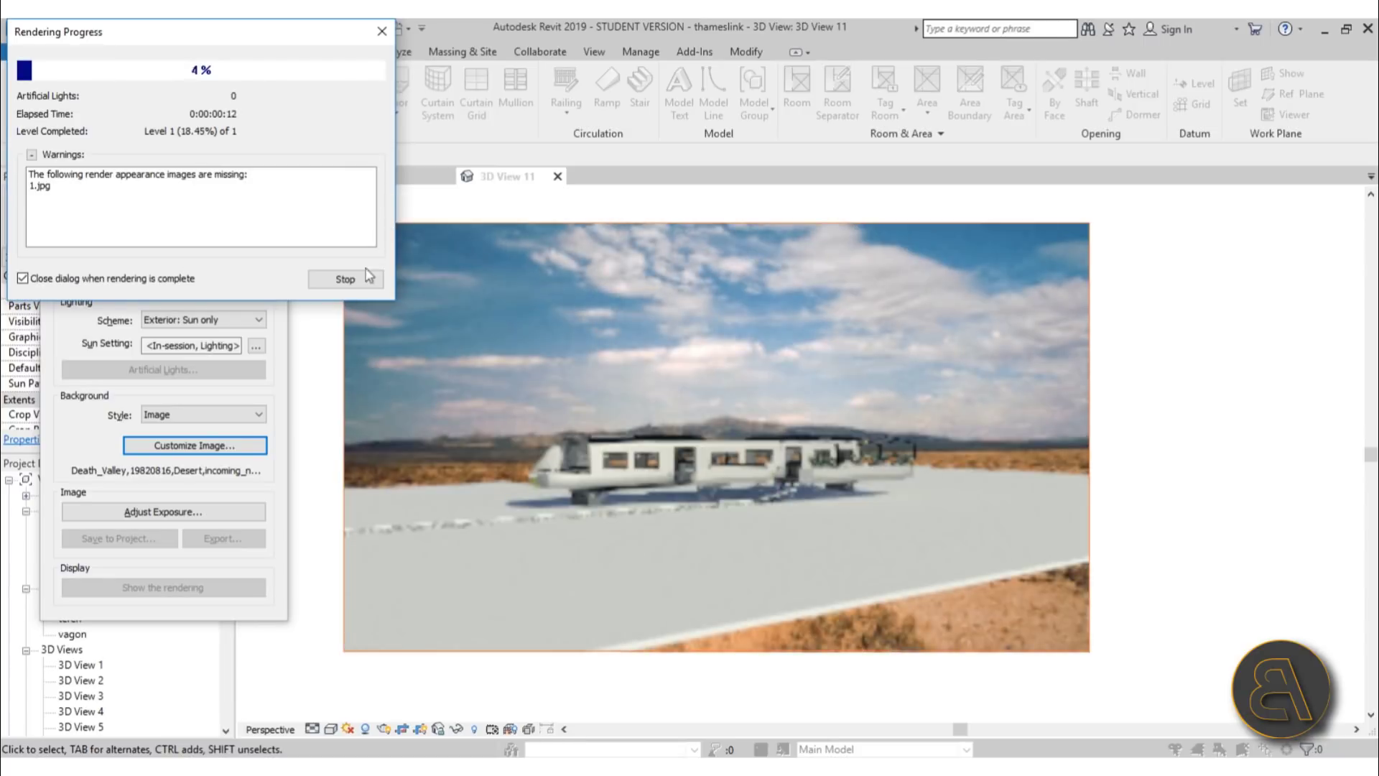
{"action": "left_click", "coordinate": [345, 279]}
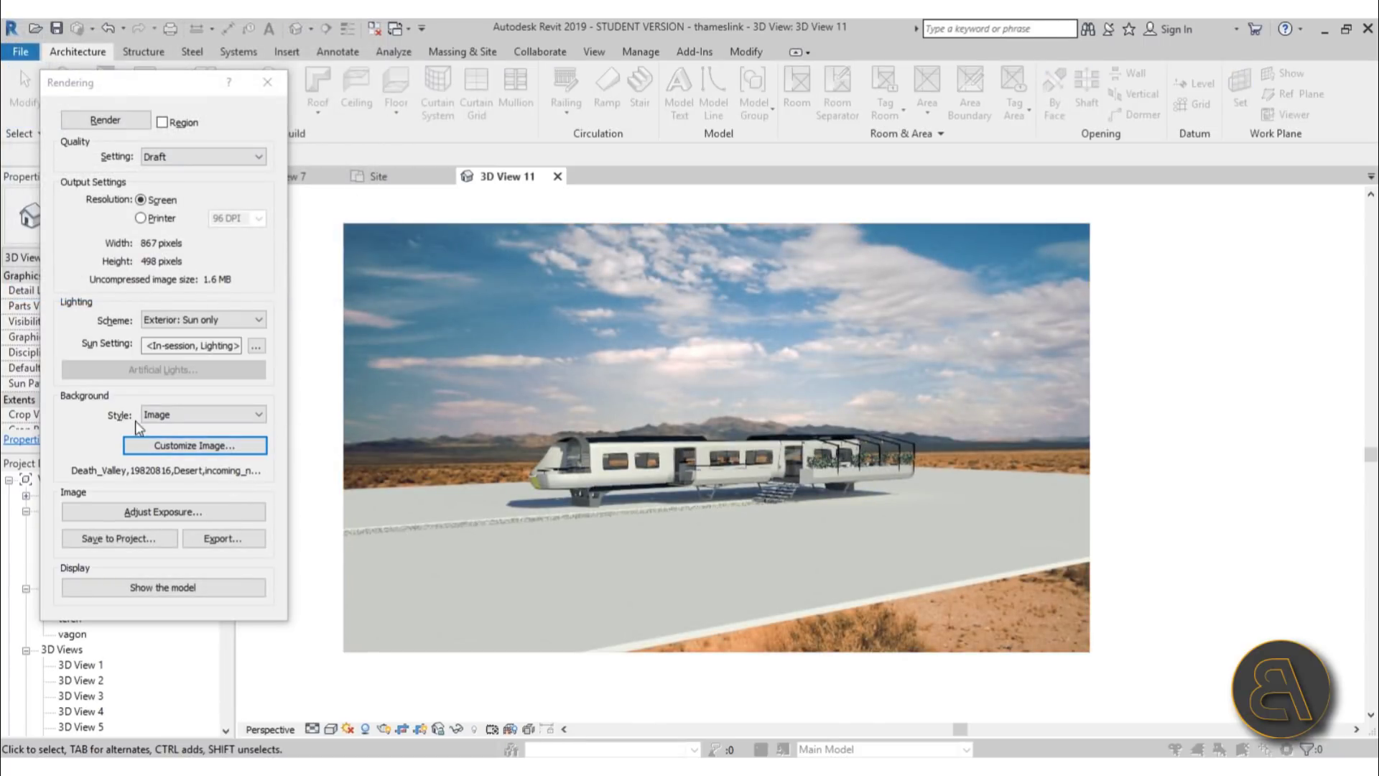
Set the rendering background style to Transparent and render the view again at Draft quality.
{"action": "left_click", "coordinate": [183, 414]}
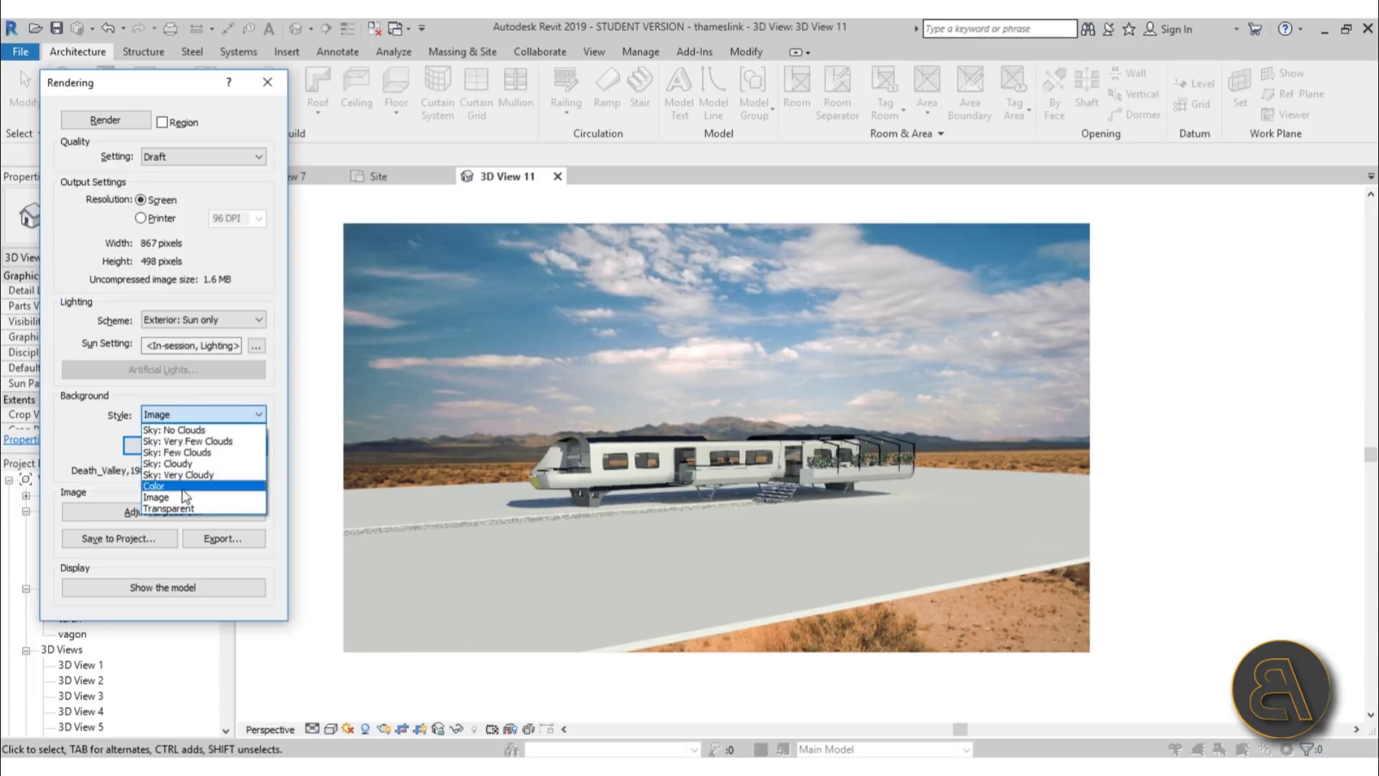
{"action": "left_click", "coordinate": [175, 510]}
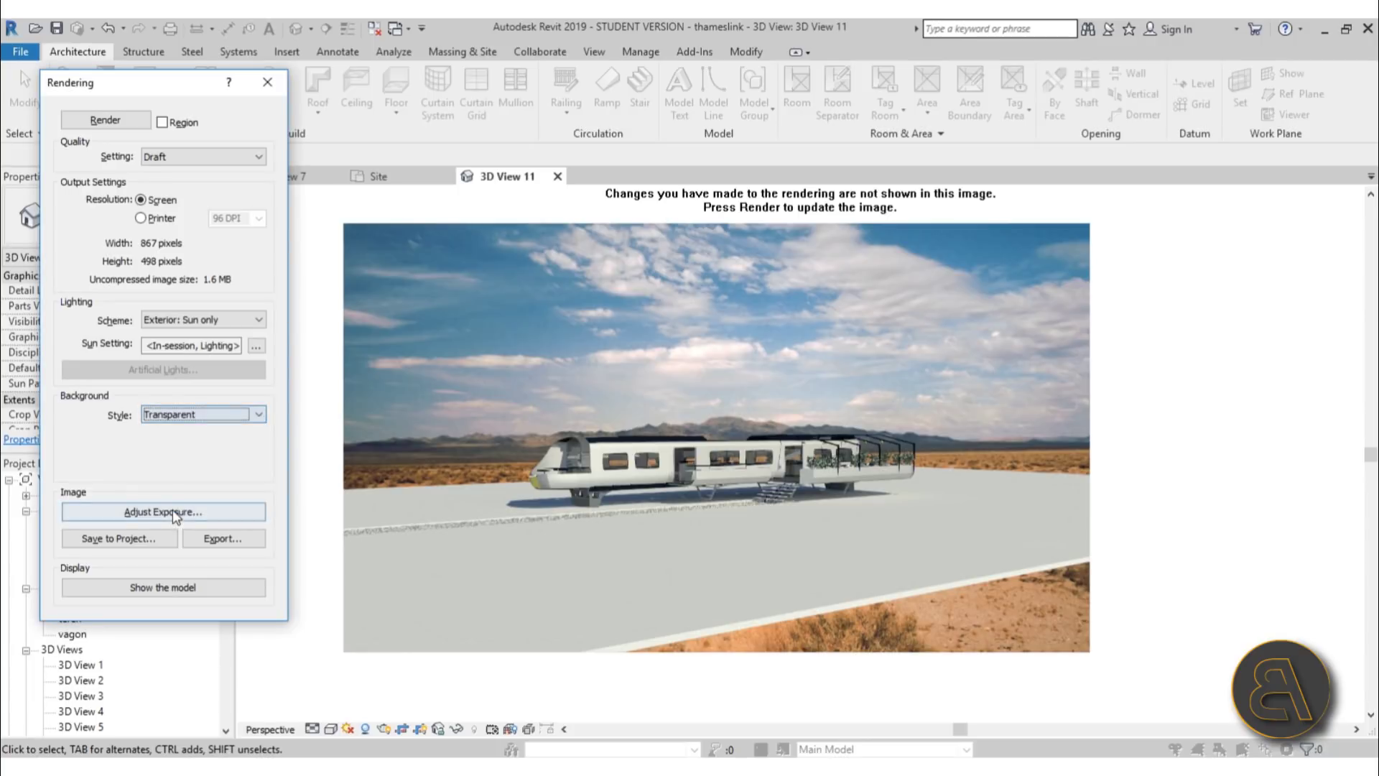
{"action": "left_click", "coordinate": [123, 119]}
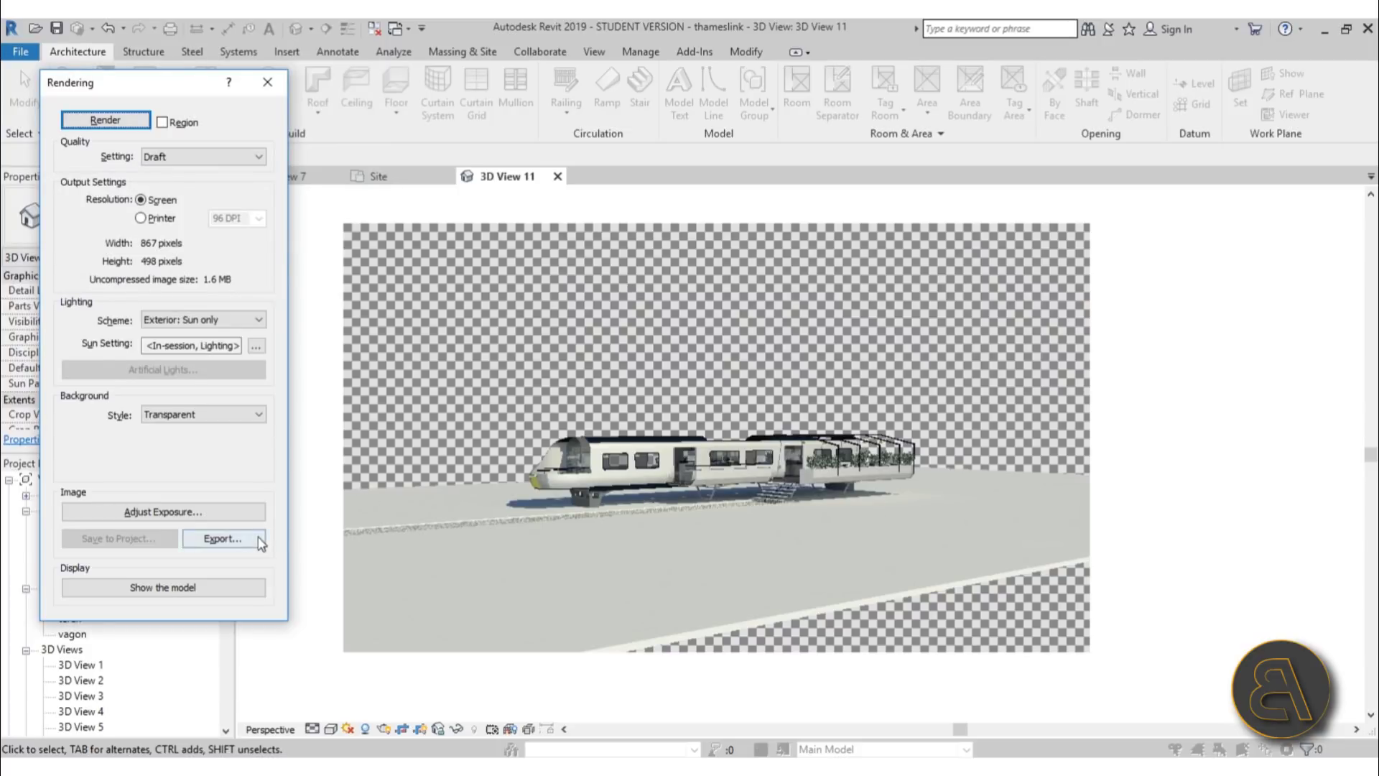
Export the transparent render to the Desktop as the PNG file 3D View 11, then close the rendering settings.
{"action": "left_click", "coordinate": [259, 540]}
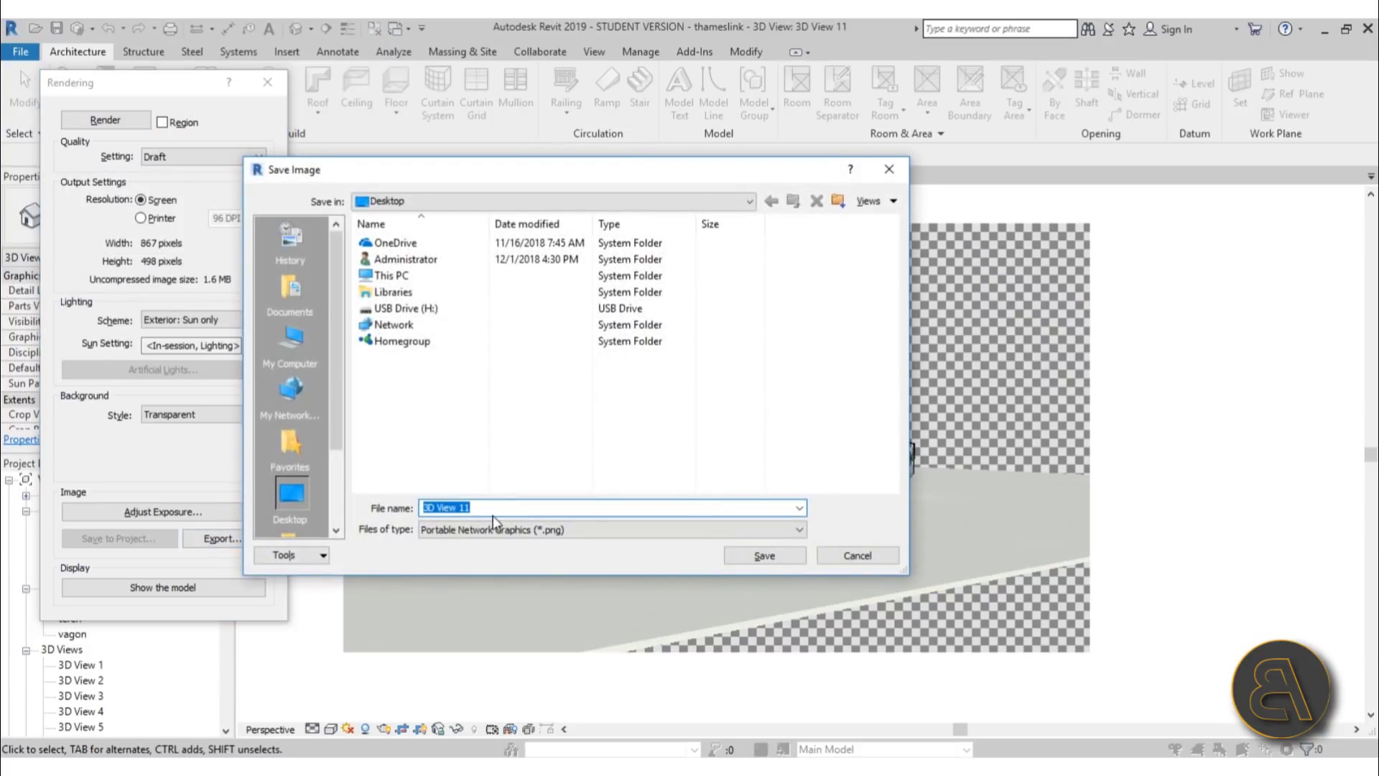
{"action": "left_click", "coordinate": [764, 555]}
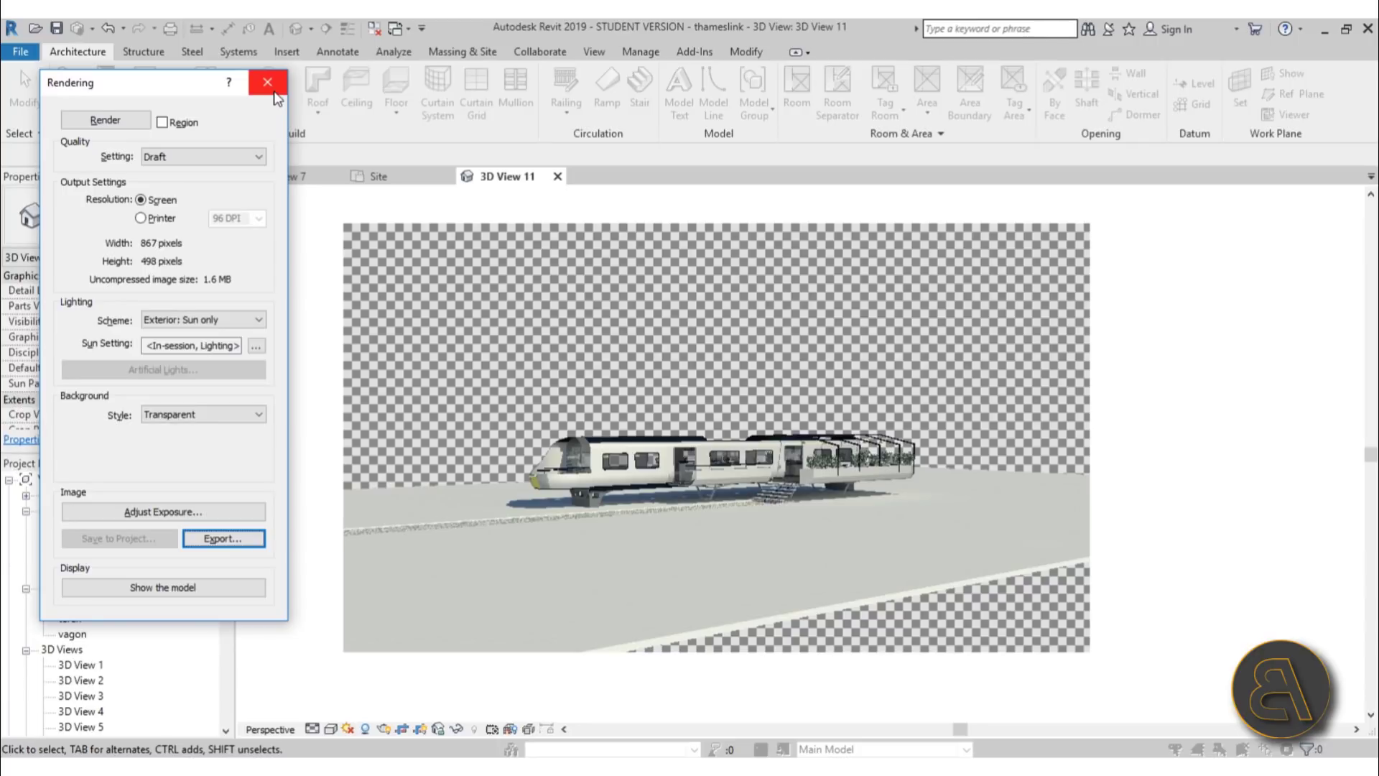
{"action": "left_click", "coordinate": [272, 86]}
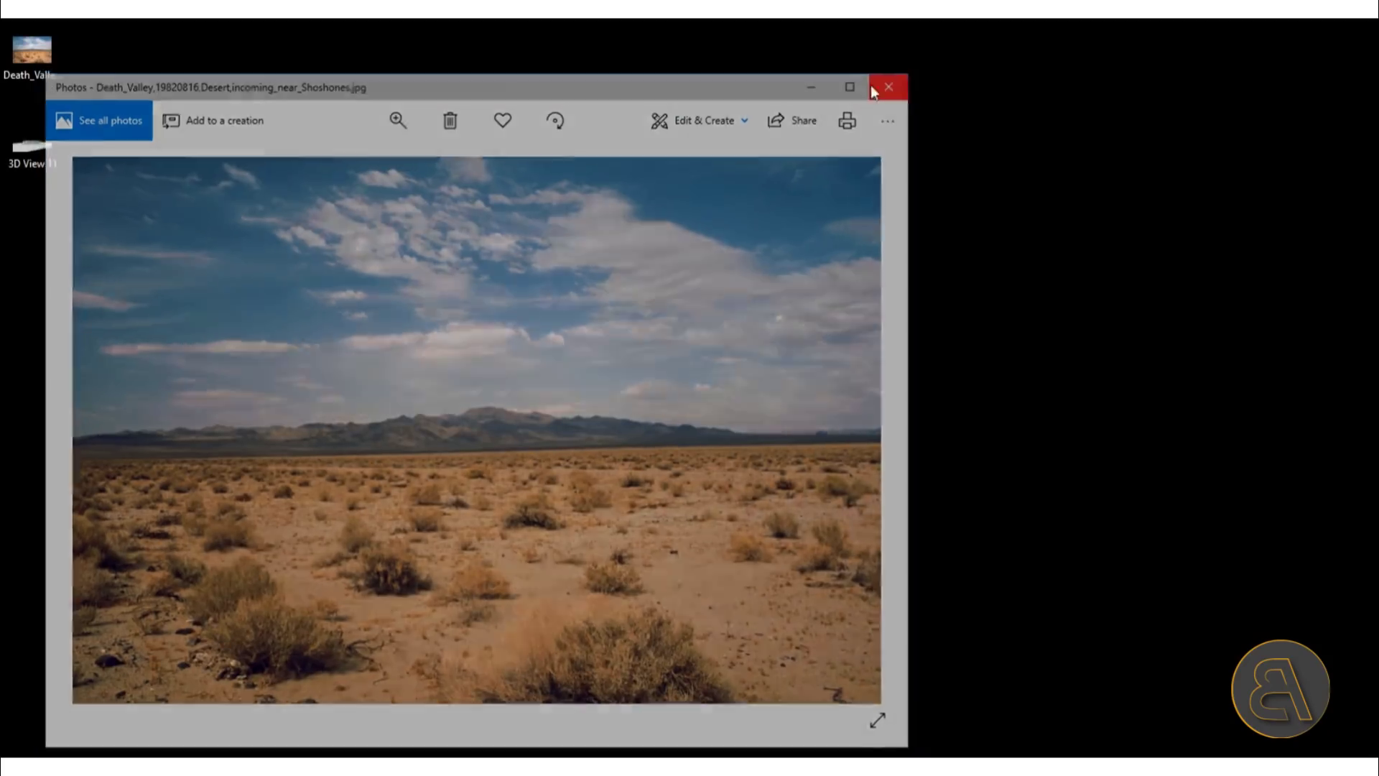
Close the photo preview and open the desert photograph from the desktop in Adobe Photoshop CS6.
{"action": "left_click", "coordinate": [897, 80]}
{"action": "right_click", "coordinate": [40, 61]}
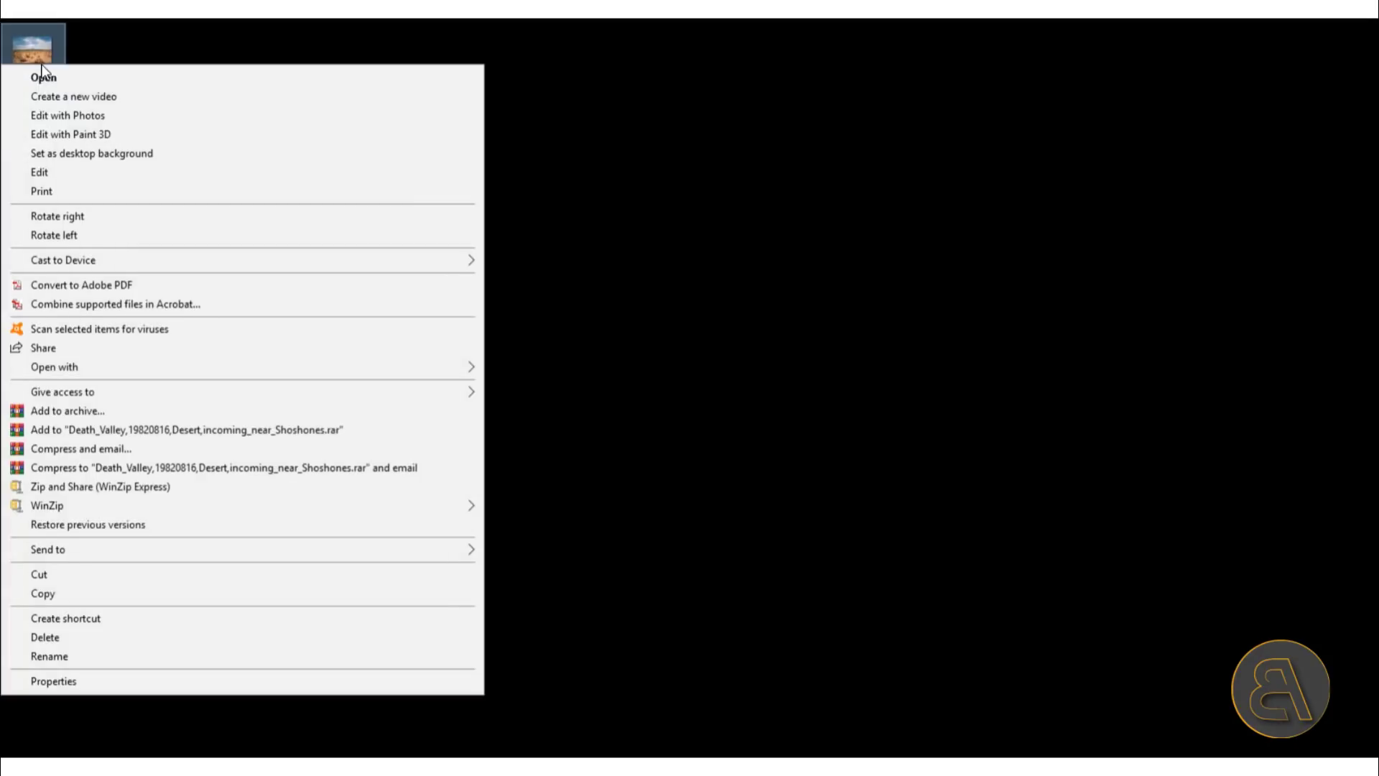
{"action": "mouse_move", "coordinate": [109, 368]}
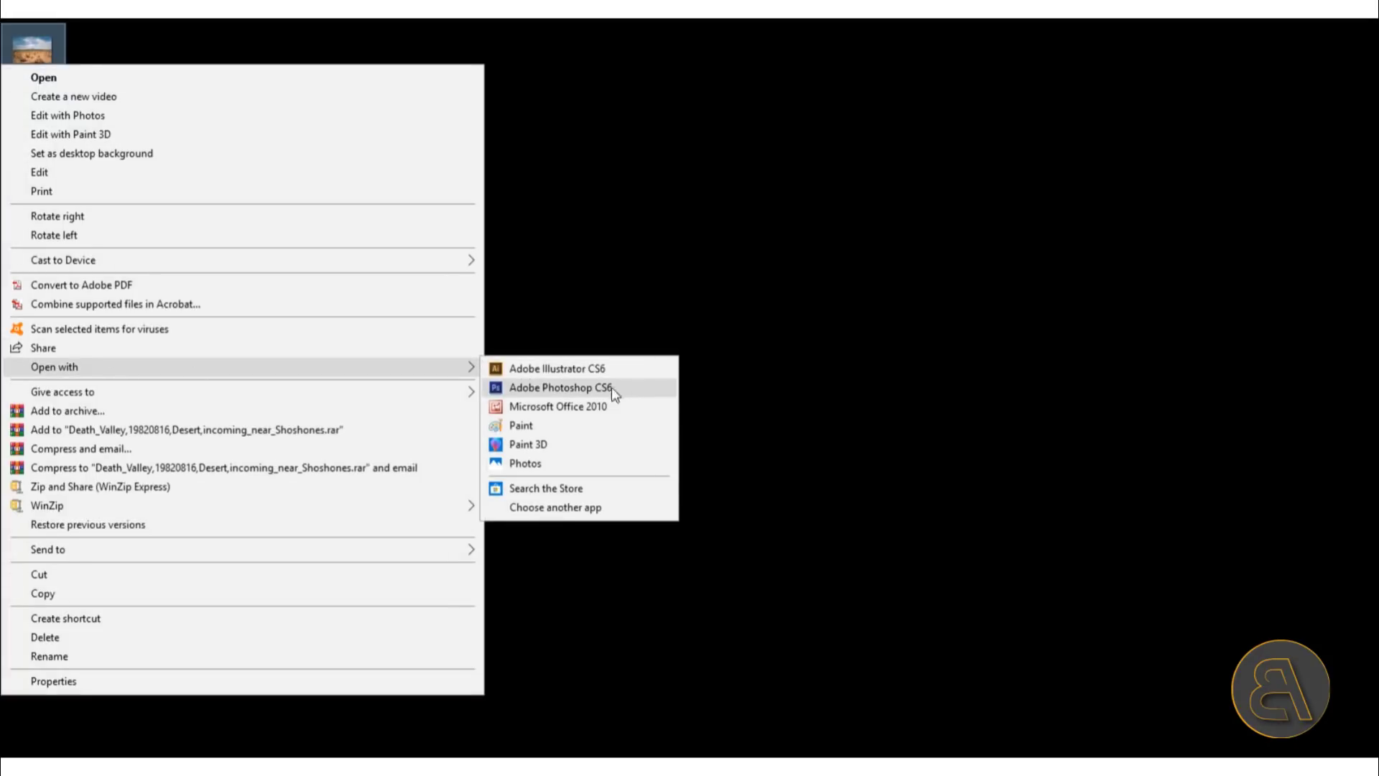
{"action": "left_click", "coordinate": [597, 389]}
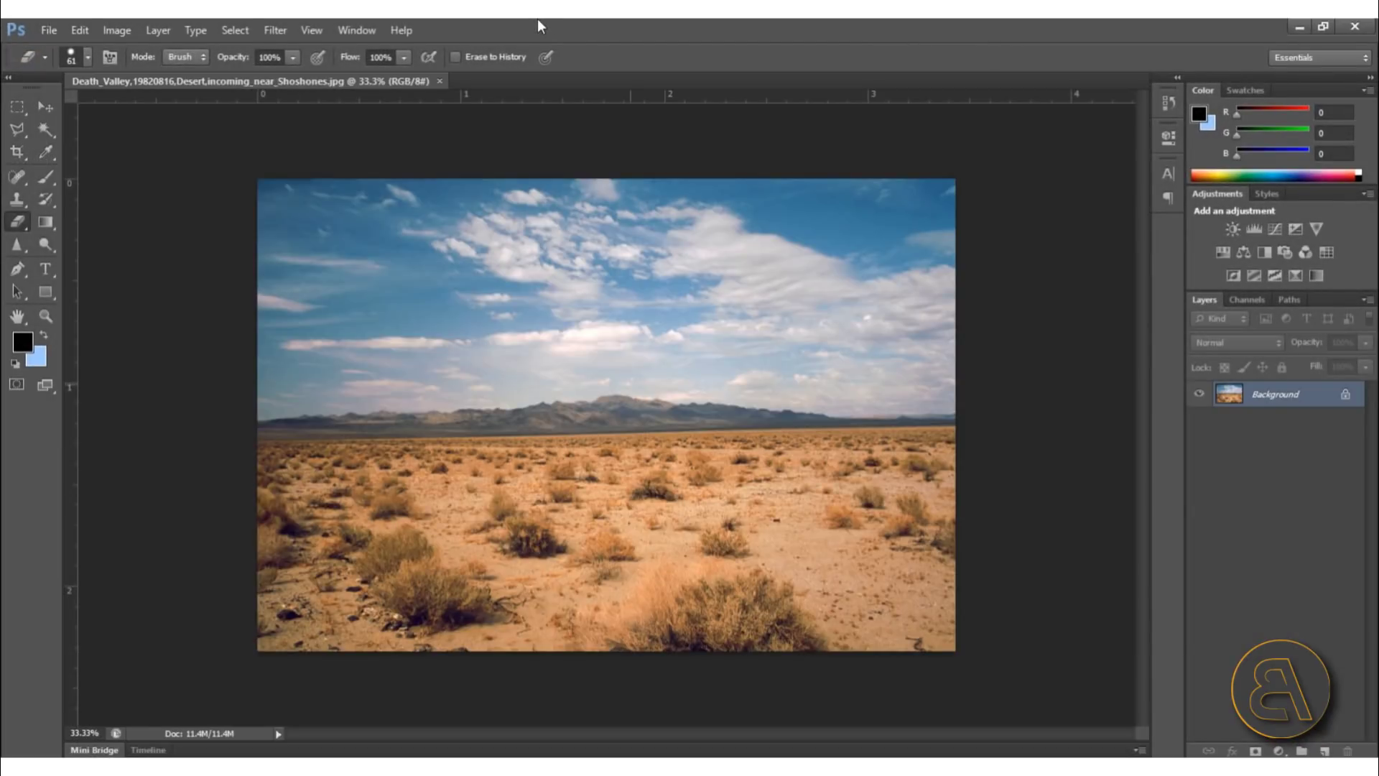
Place the 3D View 11 render from the desktop over the desert photograph and return the program window to full size.
{"action": "left_click_drag", "start_coordinate": [537, 24], "coordinate": [704, 101]}
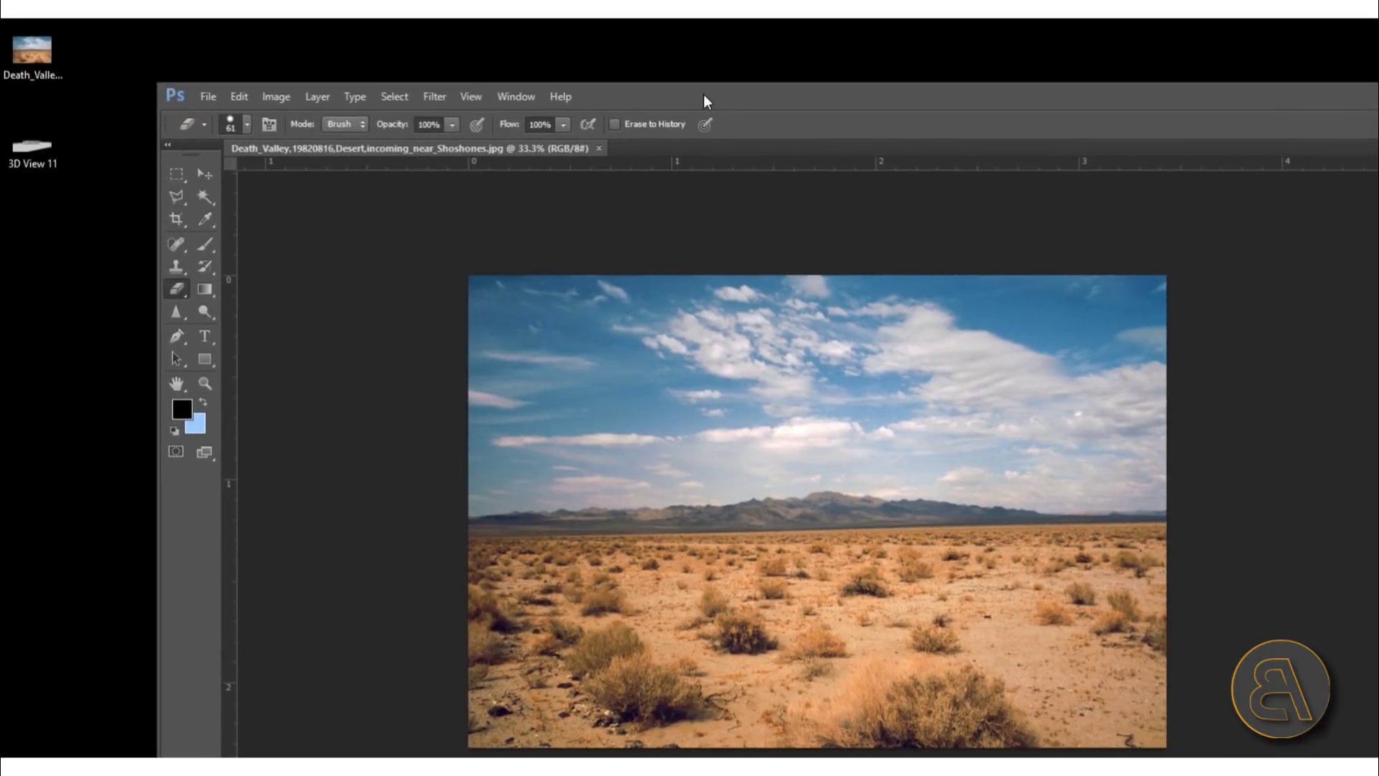
{"action": "left_click_drag", "start_coordinate": [33, 149], "coordinate": [834, 485]}
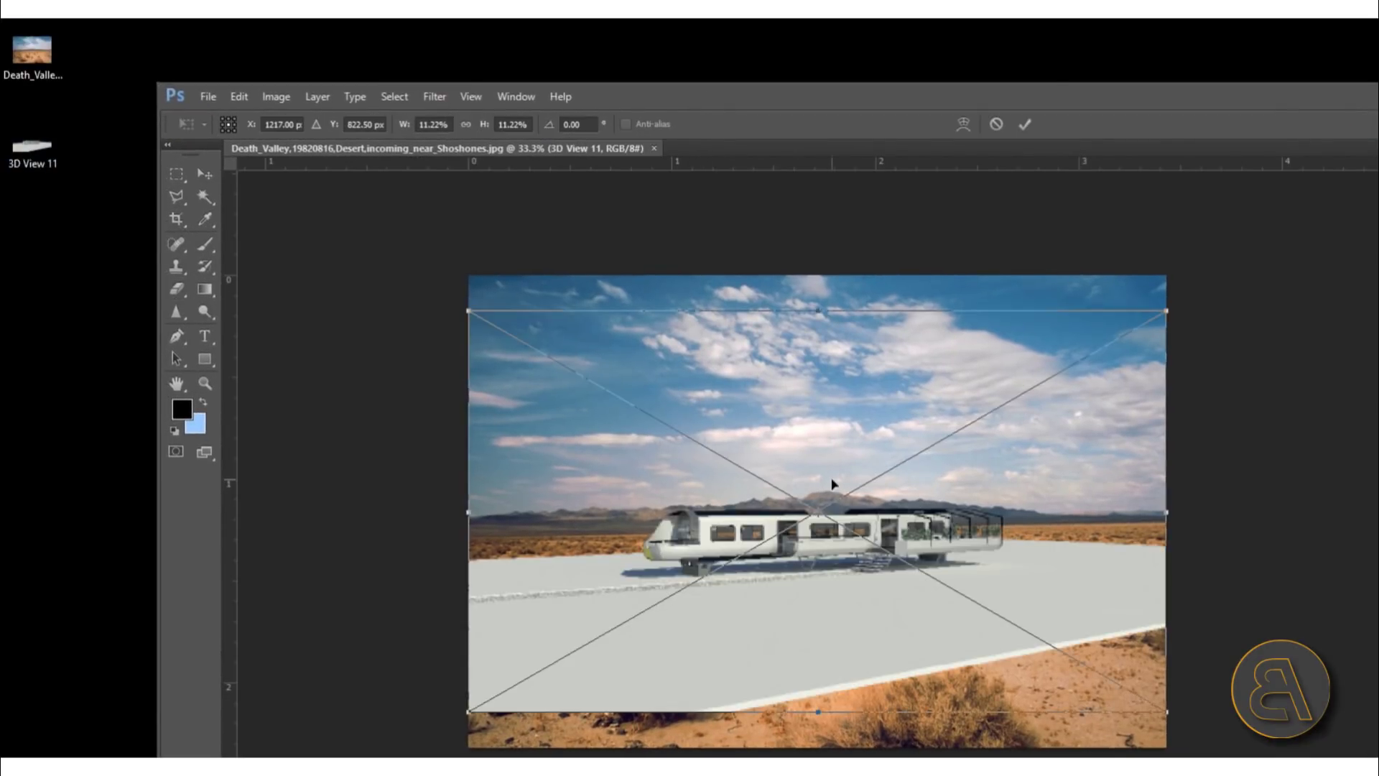
{"action": "left_click", "coordinate": [1025, 124]}
{"action": "left_click_drag", "start_coordinate": [1145, 110], "coordinate": [825, 109]}
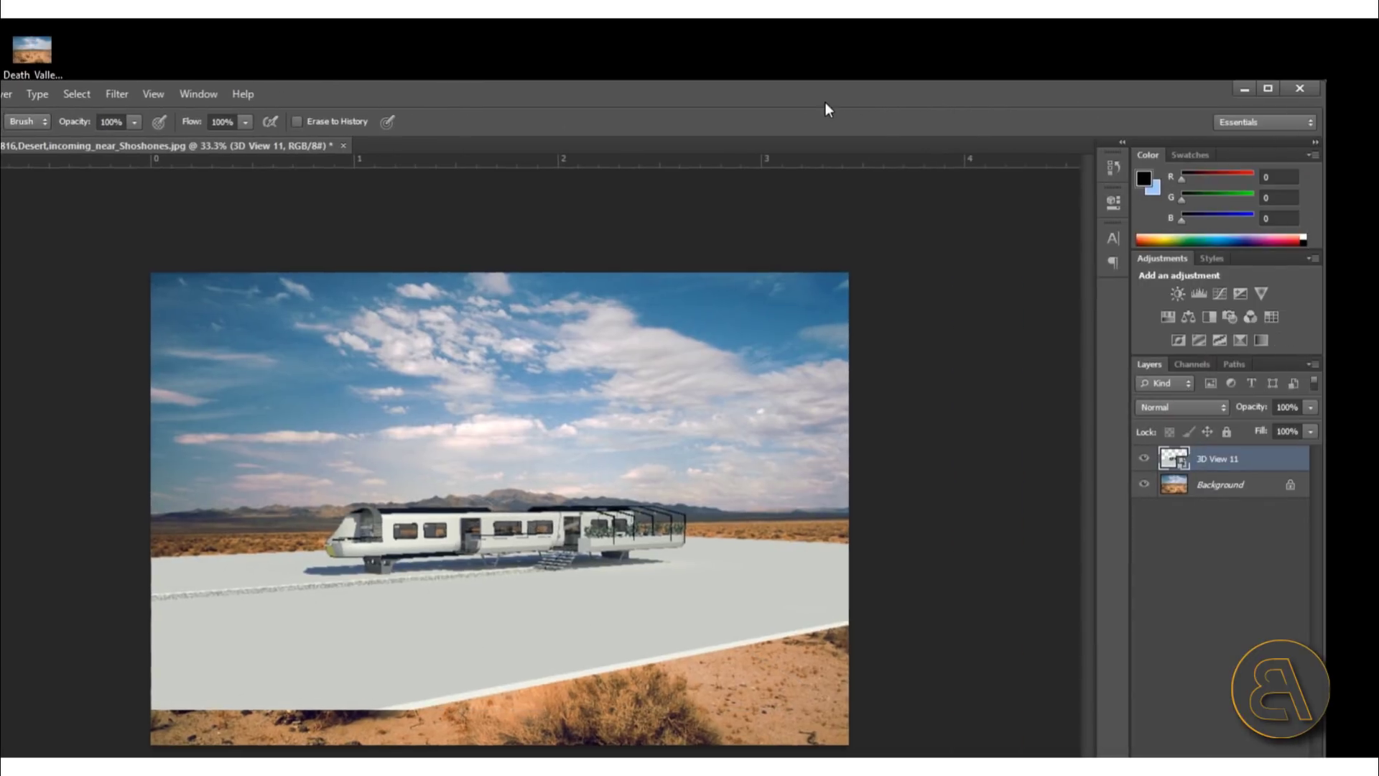
{"action": "left_click", "coordinate": [1266, 91]}
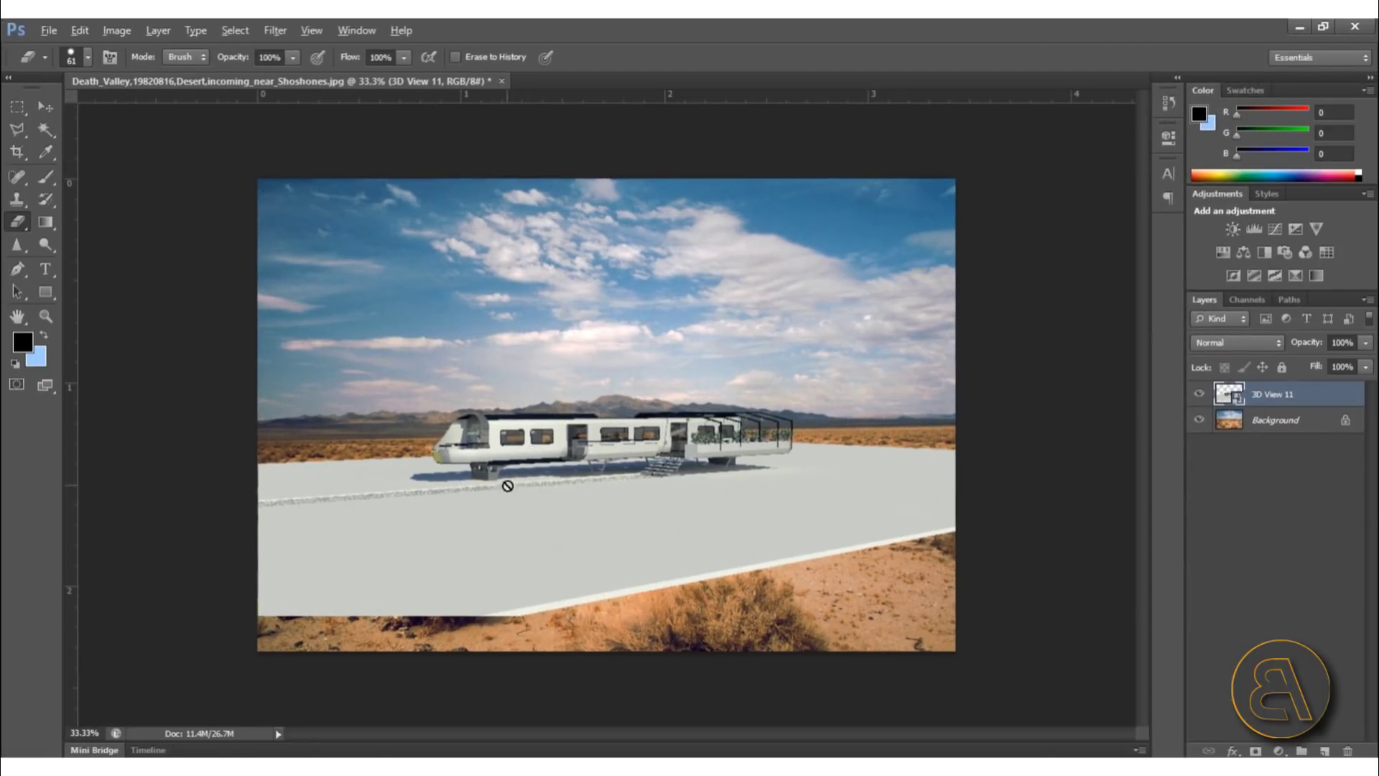
Examine how the placed train render sits in the desert scene, including its see-through windows and its shadow on the ground.
{"action": "scroll", "coordinate": [505, 485], "scroll_direction": "up", "scroll_amount": 3, "text": "alt"}
{"action": "scroll", "coordinate": [552, 452], "scroll_direction": "down", "scroll_amount": 2, "text": "alt"}
{"action": "scroll", "coordinate": [444, 444], "scroll_direction": "up", "scroll_amount": 1, "text": "alt"}
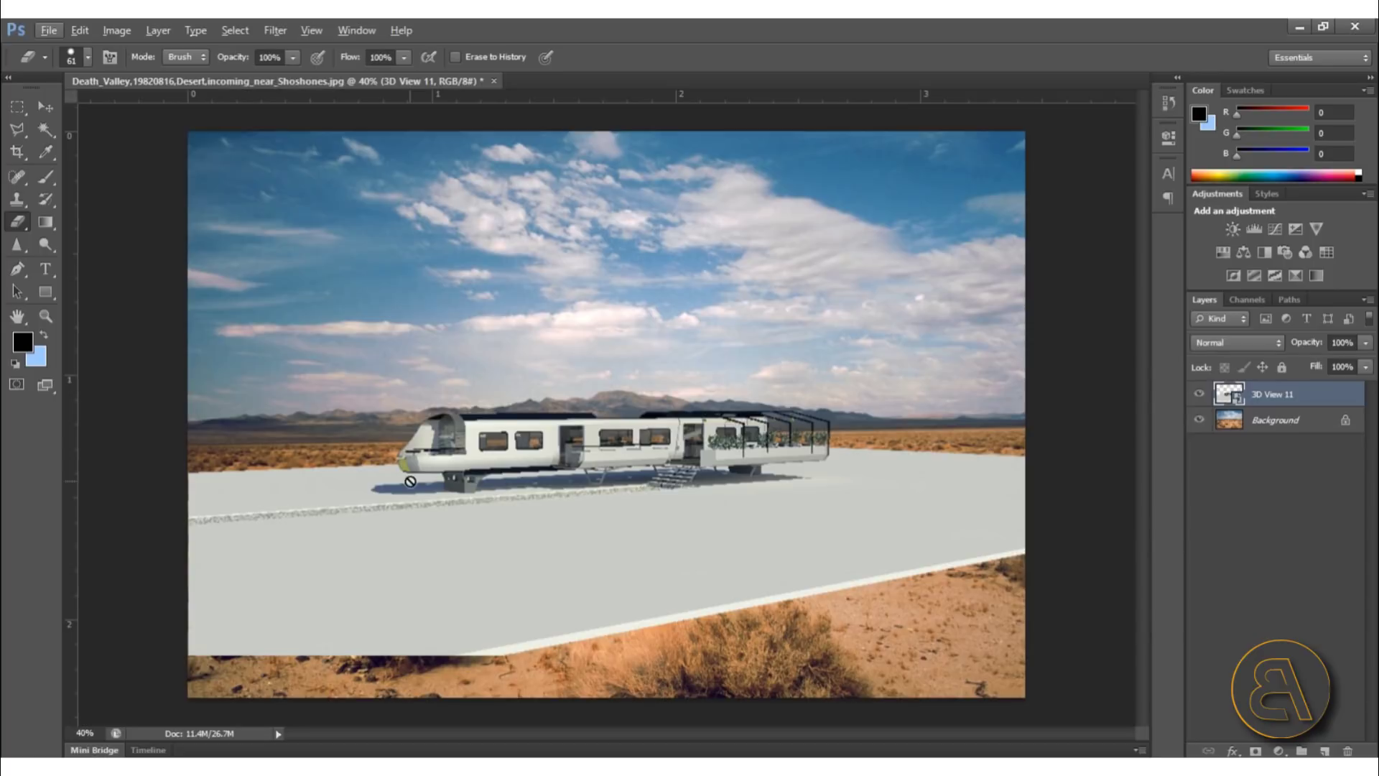
{"action": "scroll", "coordinate": [413, 499], "scroll_direction": "up", "scroll_amount": 1, "text": "alt"}
{"action": "scroll", "coordinate": [579, 446], "scroll_direction": "down", "scroll_amount": 2, "text": "alt"}
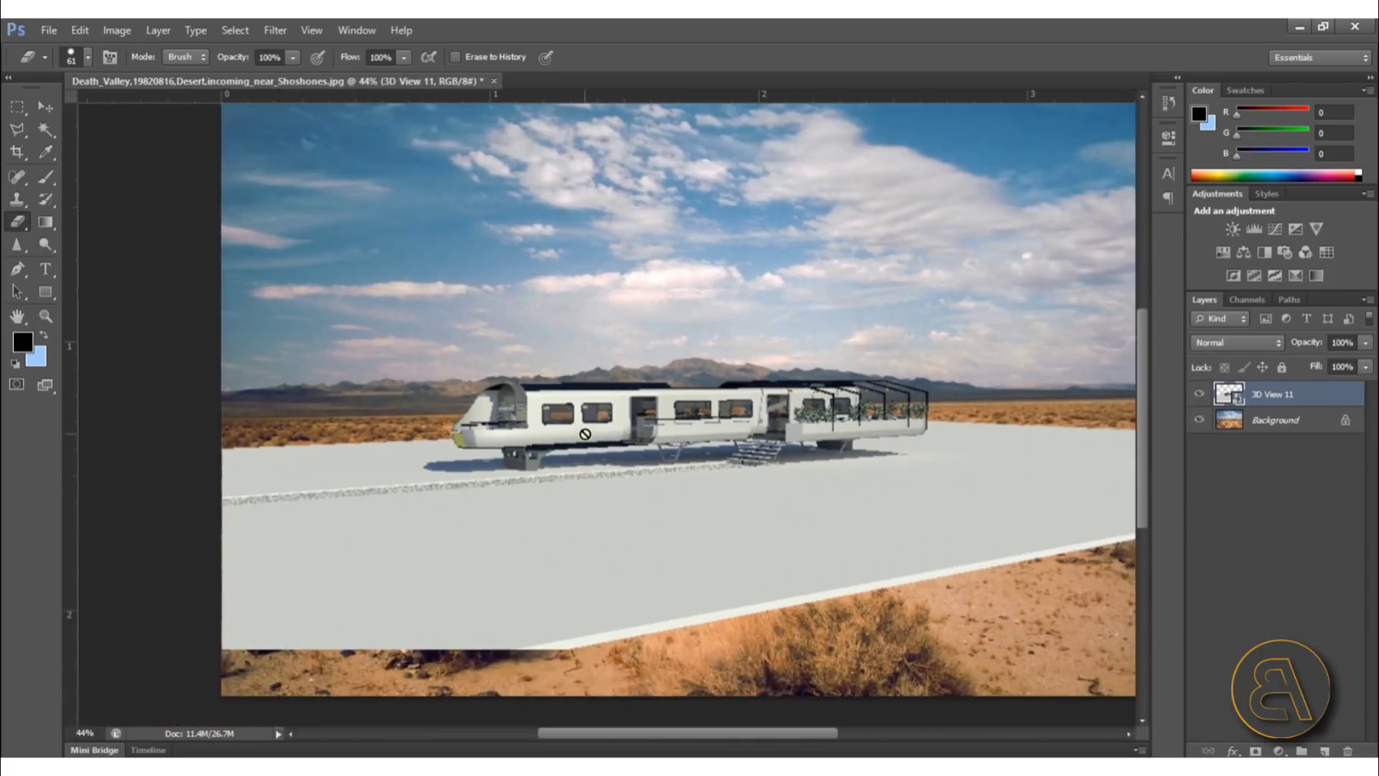
{"action": "scroll", "coordinate": [573, 441], "scroll_direction": "up", "scroll_amount": 1, "text": "alt"}
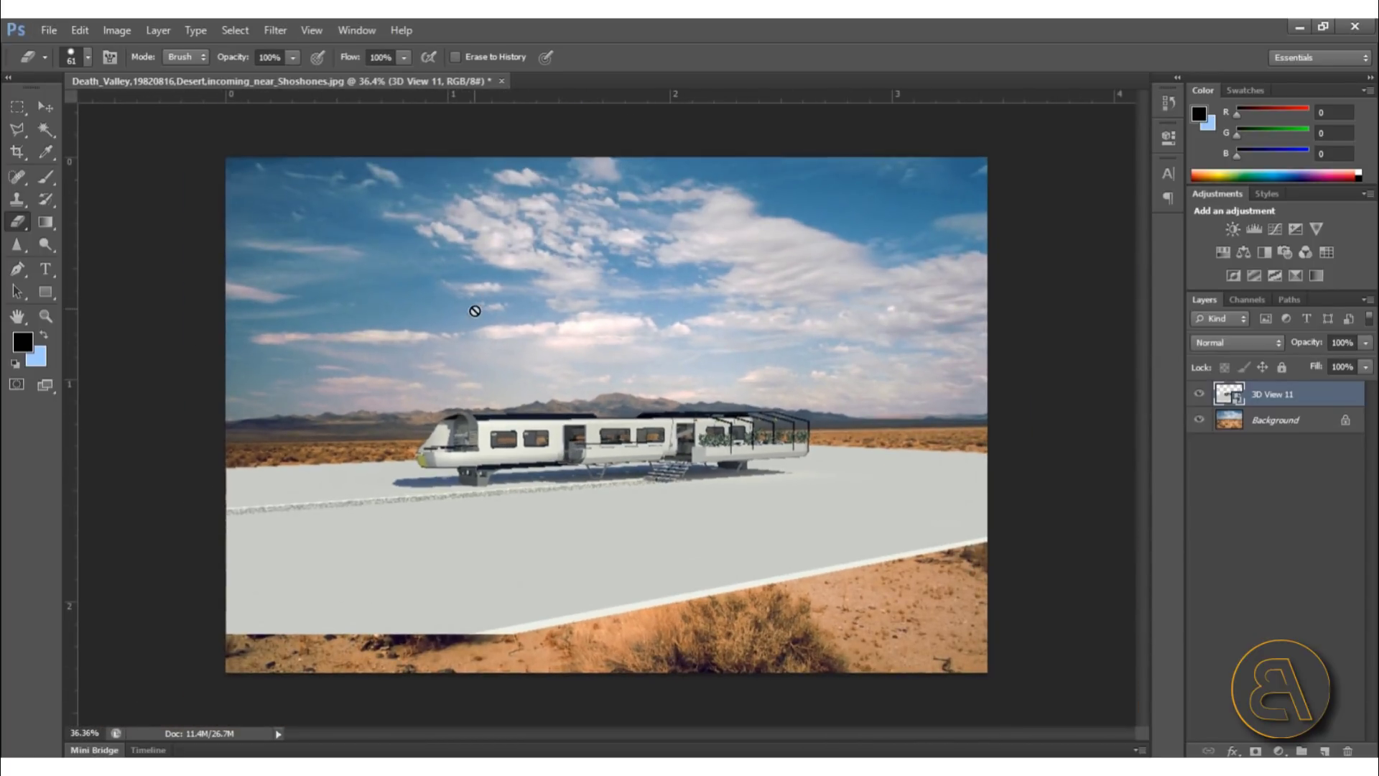
{"action": "scroll", "coordinate": [374, 497], "scroll_direction": "up", "scroll_amount": 1, "text": "alt"}
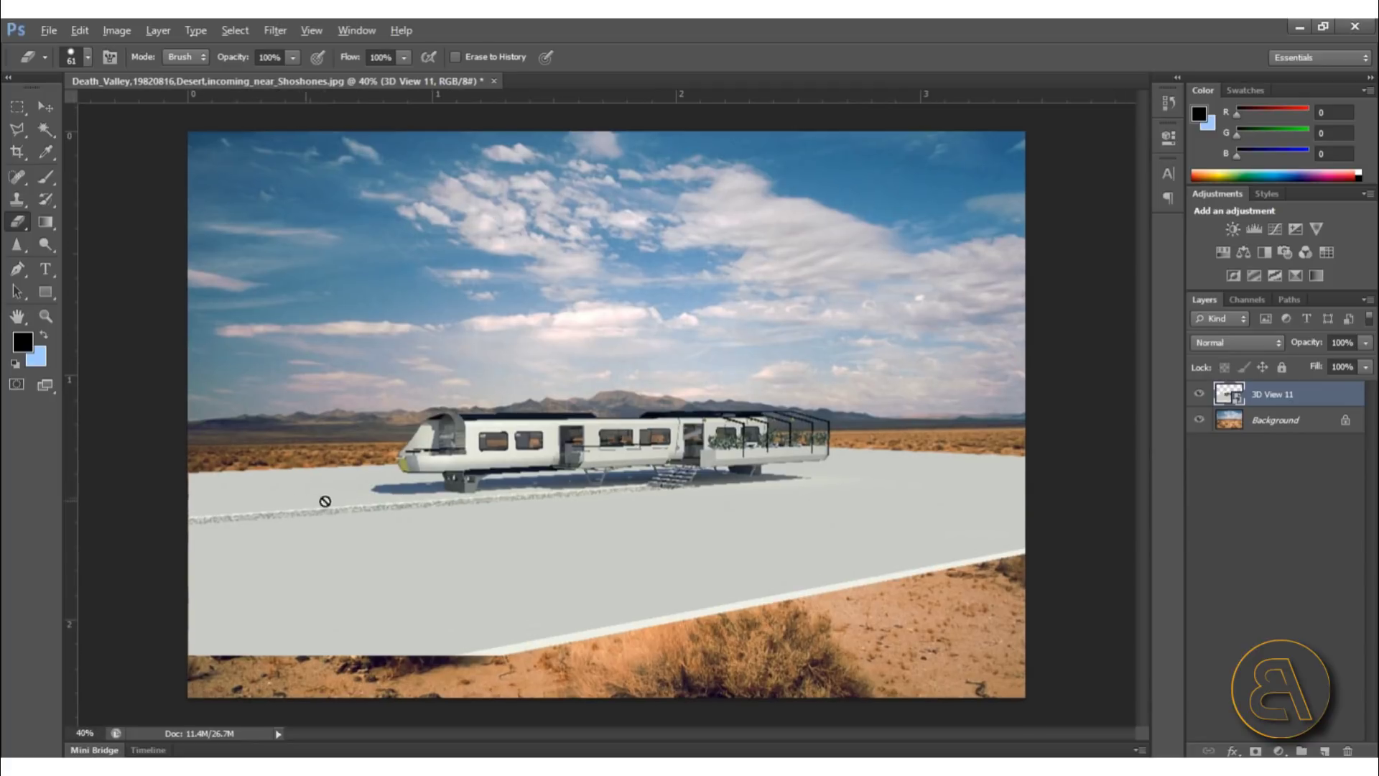
{"action": "scroll", "coordinate": [302, 553], "scroll_direction": "up", "scroll_amount": 1, "text": "alt"}
{"action": "scroll", "coordinate": [467, 500], "scroll_direction": "up", "scroll_amount": 1, "text": "alt"}
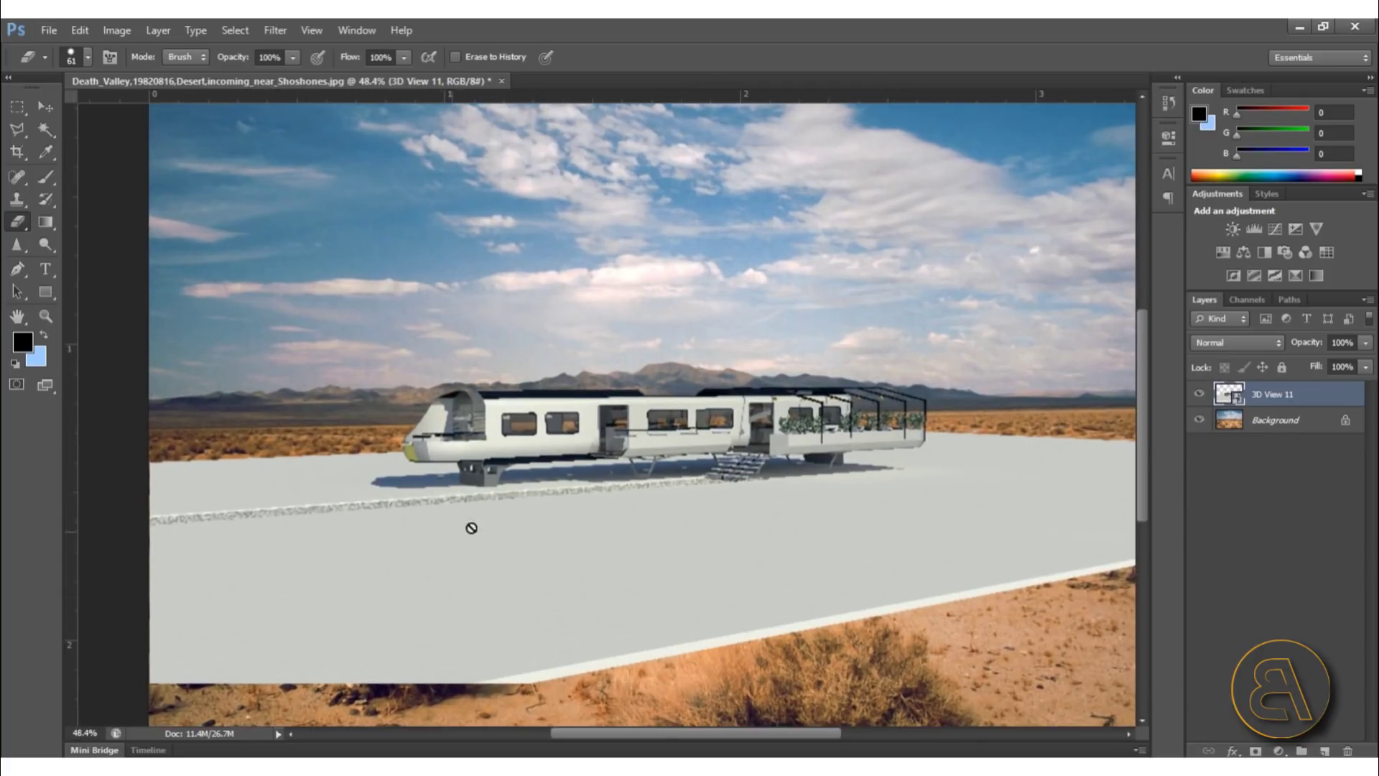
{"action": "scroll", "coordinate": [528, 469], "scroll_direction": "up", "scroll_amount": 8, "text": "alt"}
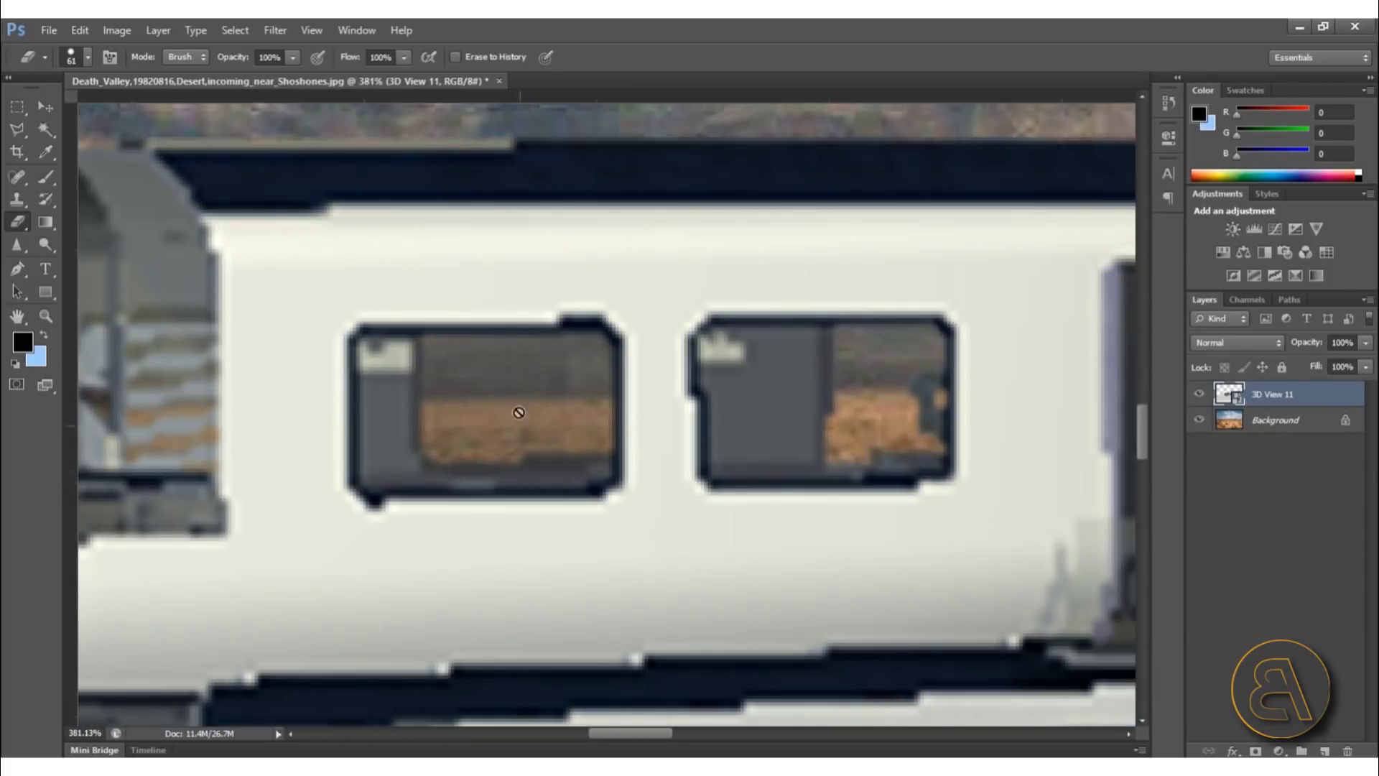
{"action": "scroll", "coordinate": [510, 429], "scroll_direction": "down", "scroll_amount": 6, "text": "alt"}
{"action": "scroll", "coordinate": [455, 435], "scroll_direction": "down", "scroll_amount": 1, "text": "alt"}
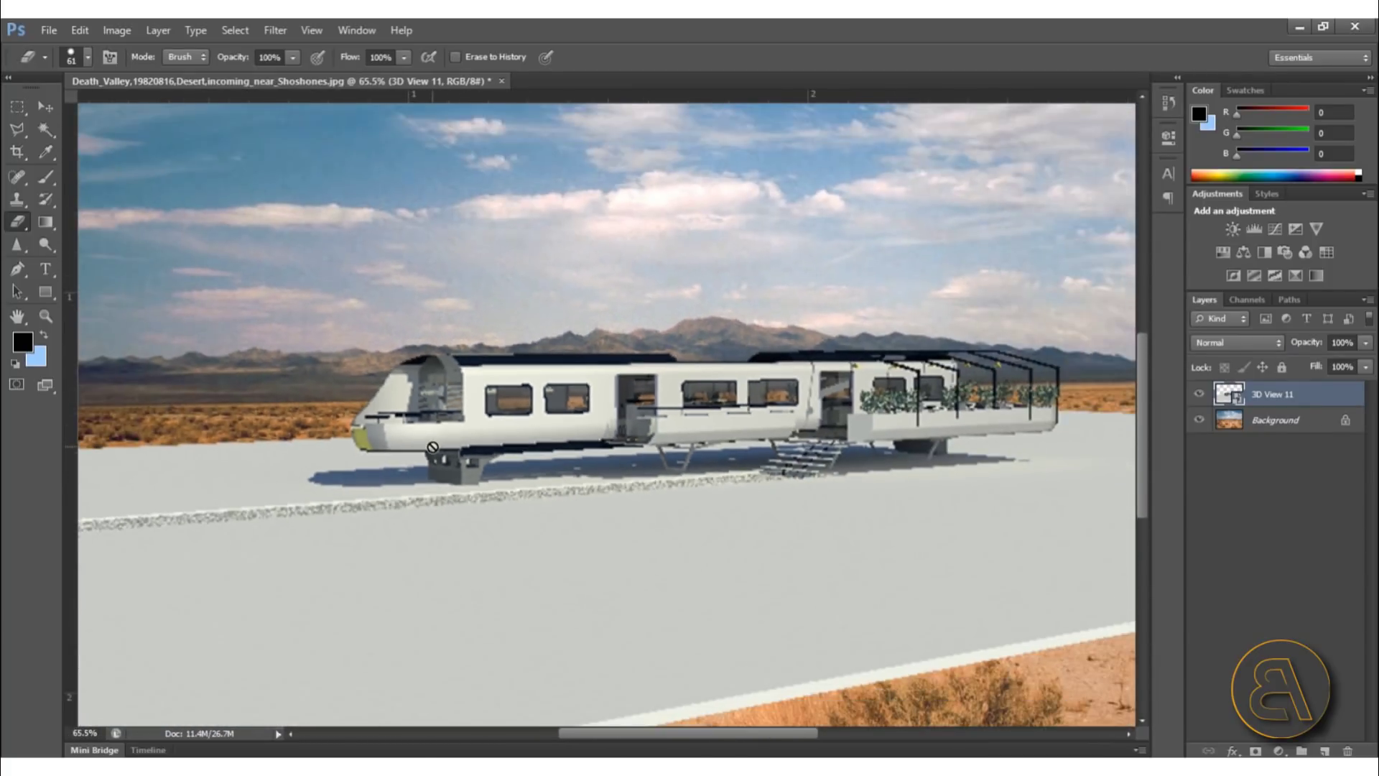
{"action": "scroll", "coordinate": [699, 411], "scroll_direction": "up", "scroll_amount": 6, "text": "alt"}
{"action": "scroll", "coordinate": [699, 411], "scroll_direction": "down", "scroll_amount": 3, "text": "alt"}
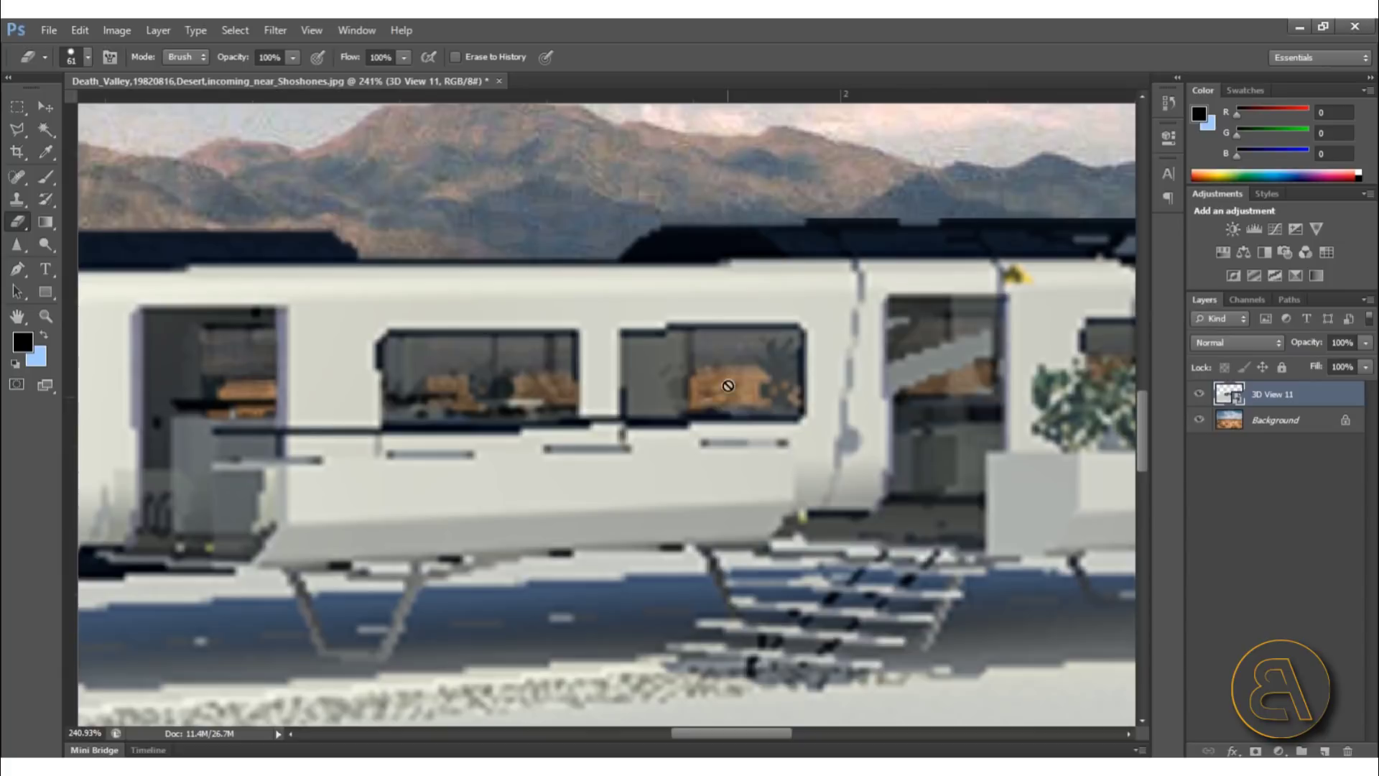
{"action": "scroll", "coordinate": [574, 231], "scroll_direction": "down", "scroll_amount": 5, "text": "alt"}
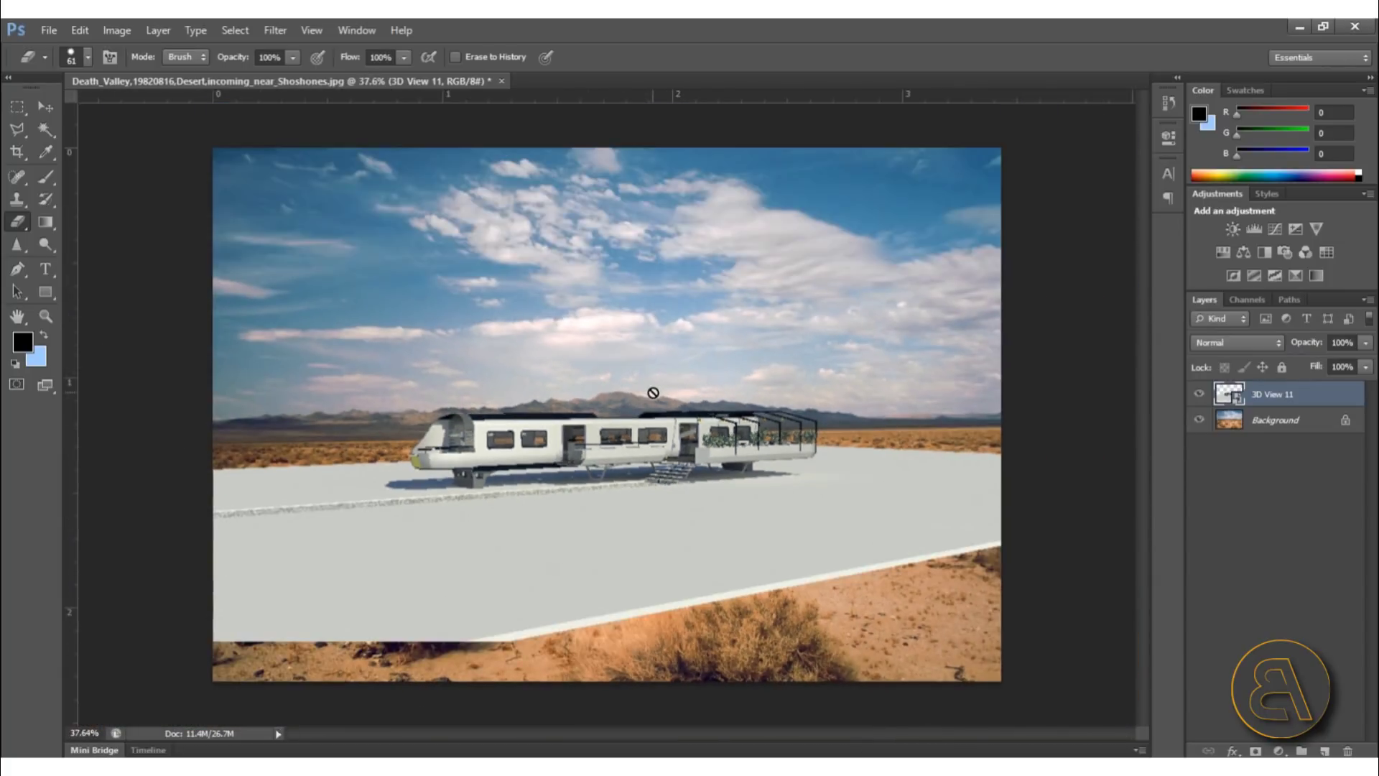
Select the grey ground plane on the 3D View 11 layer using the Magic Wand with a tolerance of 20.
{"action": "scroll", "coordinate": [608, 420], "scroll_direction": "up", "scroll_amount": 1, "text": "alt"}
{"action": "left_click", "coordinate": [45, 130]}
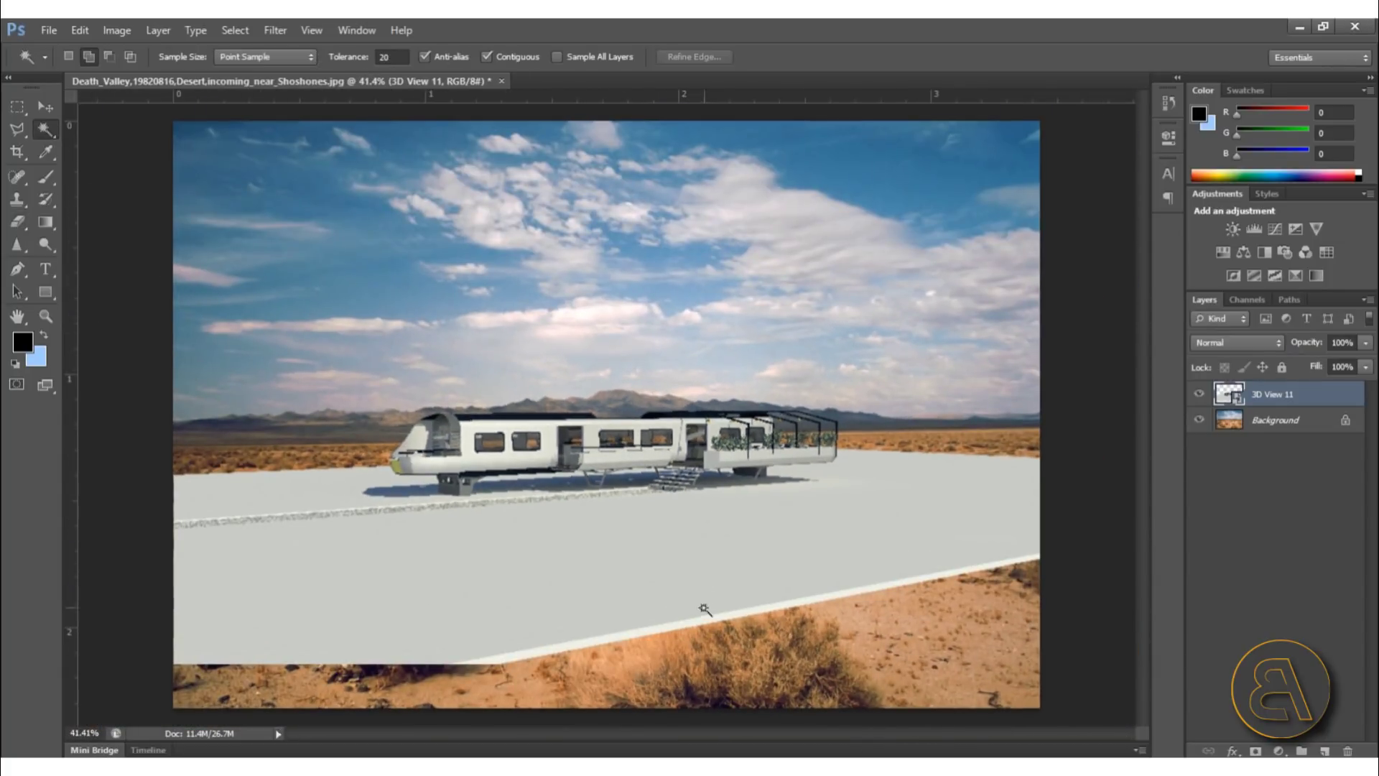
{"action": "left_click", "coordinate": [663, 591]}
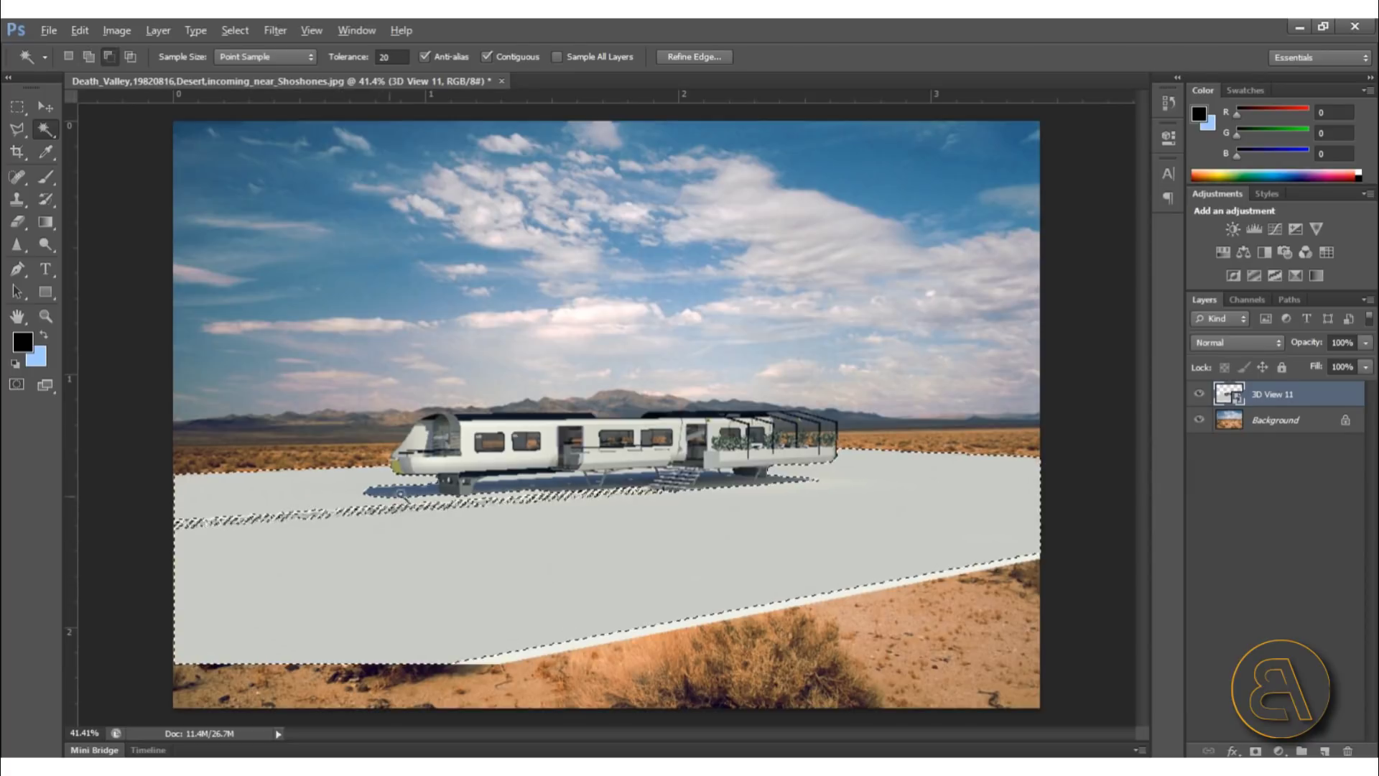
Add the small enclosed light ground patches around the train's supports, steps and underside to the Magic Wand selection.
{"action": "scroll", "coordinate": [581, 483], "scroll_direction": "up", "scroll_amount": 4, "text": "alt"}
{"action": "scroll", "coordinate": [580, 484], "scroll_direction": "up", "scroll_amount": 5, "text": "alt"}
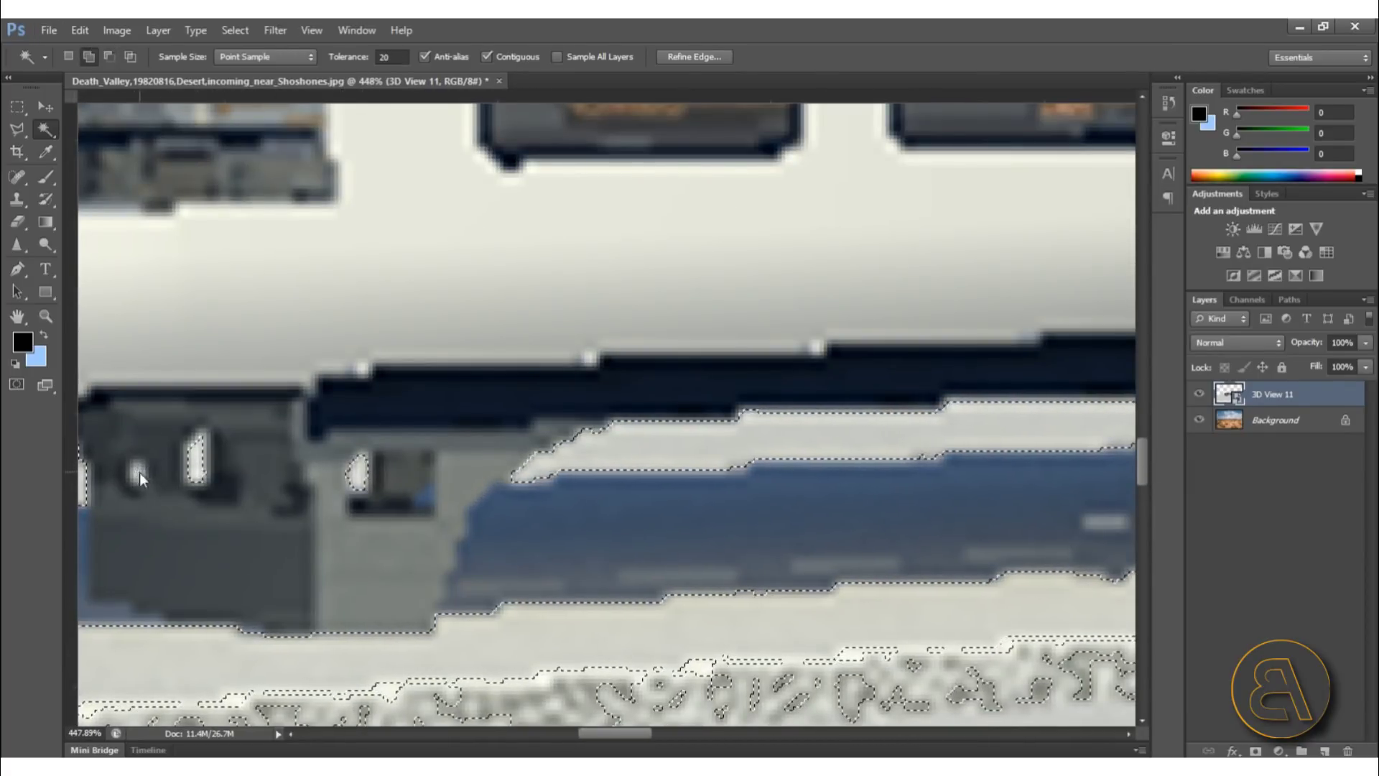
{"action": "scroll", "coordinate": [173, 449], "scroll_direction": "down", "scroll_amount": 2, "text": "alt"}
{"action": "scroll", "coordinate": [173, 449], "scroll_direction": "down", "scroll_amount": 3, "text": "alt"}
{"action": "scroll", "coordinate": [451, 405], "scroll_direction": "up", "scroll_amount": 4, "text": "alt"}
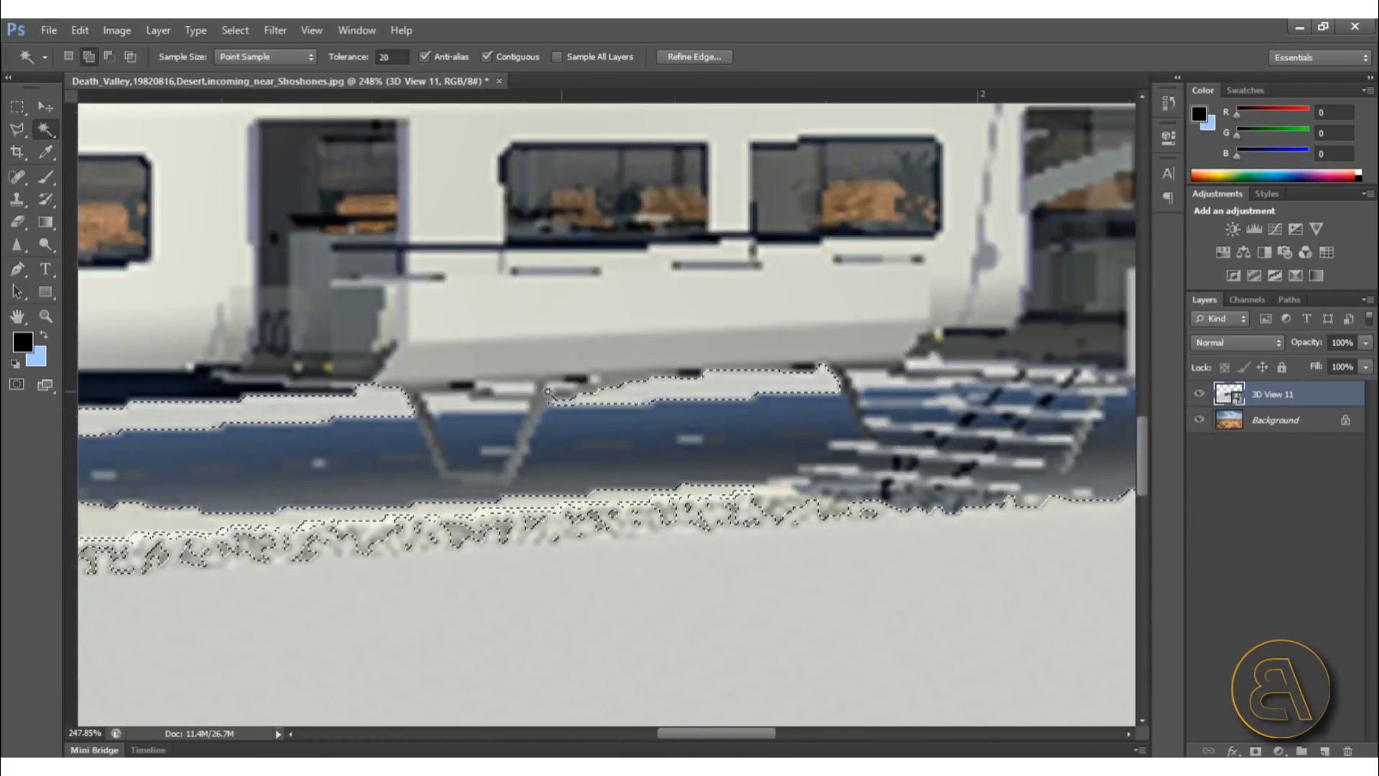
{"action": "scroll", "coordinate": [517, 382], "scroll_direction": "up", "scroll_amount": 4, "text": "alt"}
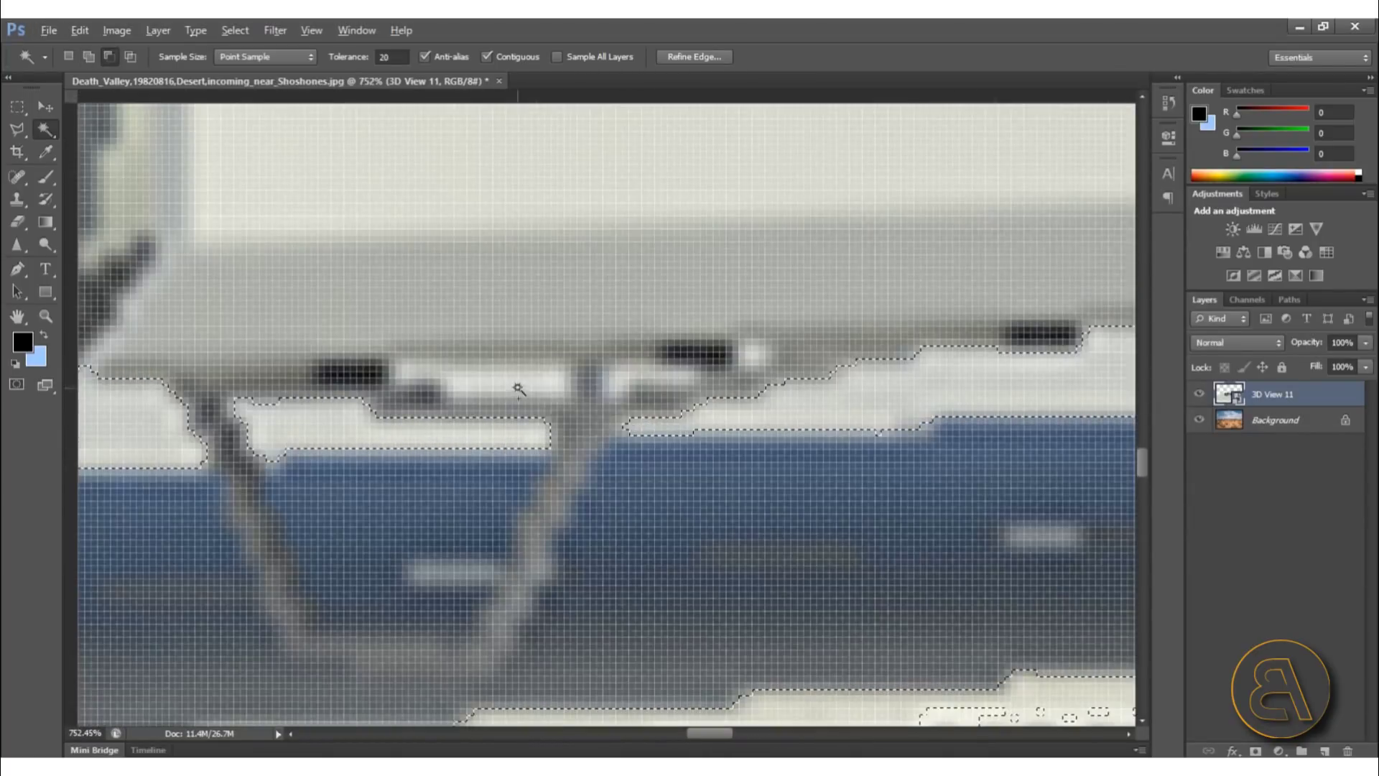
{"action": "scroll", "coordinate": [747, 354], "scroll_direction": "down", "scroll_amount": 4, "text": "alt"}
{"action": "scroll", "coordinate": [564, 327], "scroll_direction": "up", "scroll_amount": 3, "text": "alt"}
{"action": "scroll", "coordinate": [564, 328], "scroll_direction": "up", "scroll_amount": 3, "text": "alt"}
{"action": "left_click", "coordinate": [622, 373], "text": "shift"}
{"action": "left_click", "coordinate": [468, 356], "text": "shift"}
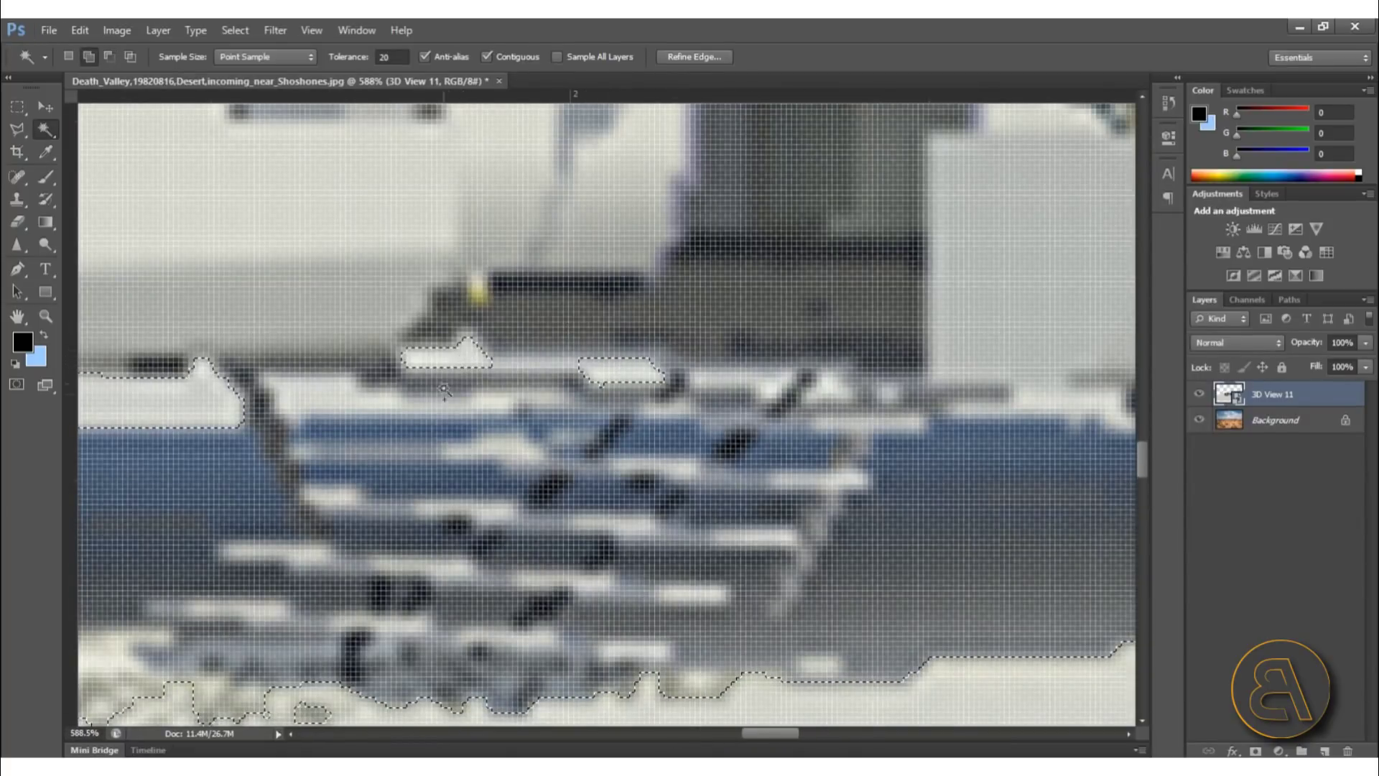
{"action": "scroll", "coordinate": [332, 394], "scroll_direction": "down", "scroll_amount": 4, "text": "alt"}
{"action": "scroll", "coordinate": [717, 422], "scroll_direction": "up", "scroll_amount": 4, "text": "alt"}
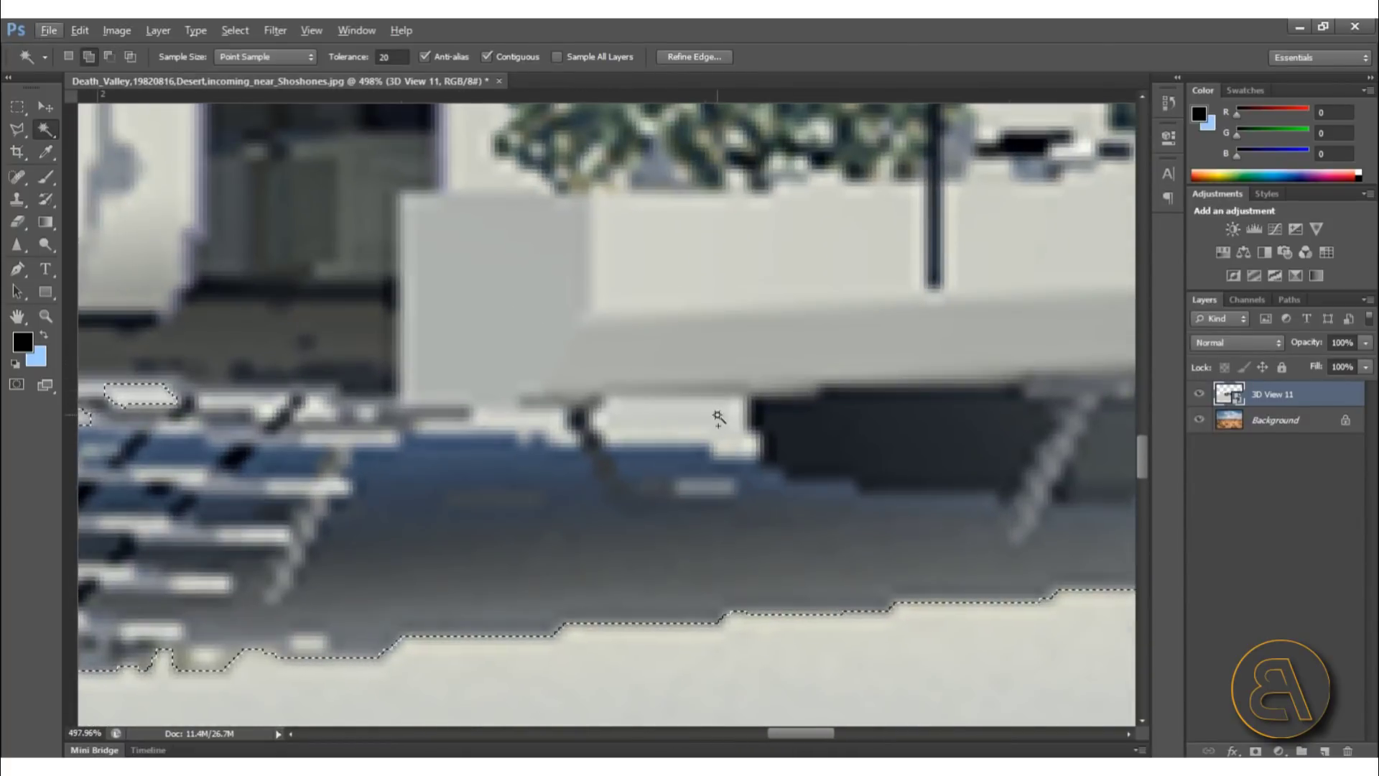
{"action": "scroll", "coordinate": [524, 422], "scroll_direction": "down", "scroll_amount": 4, "text": "alt"}
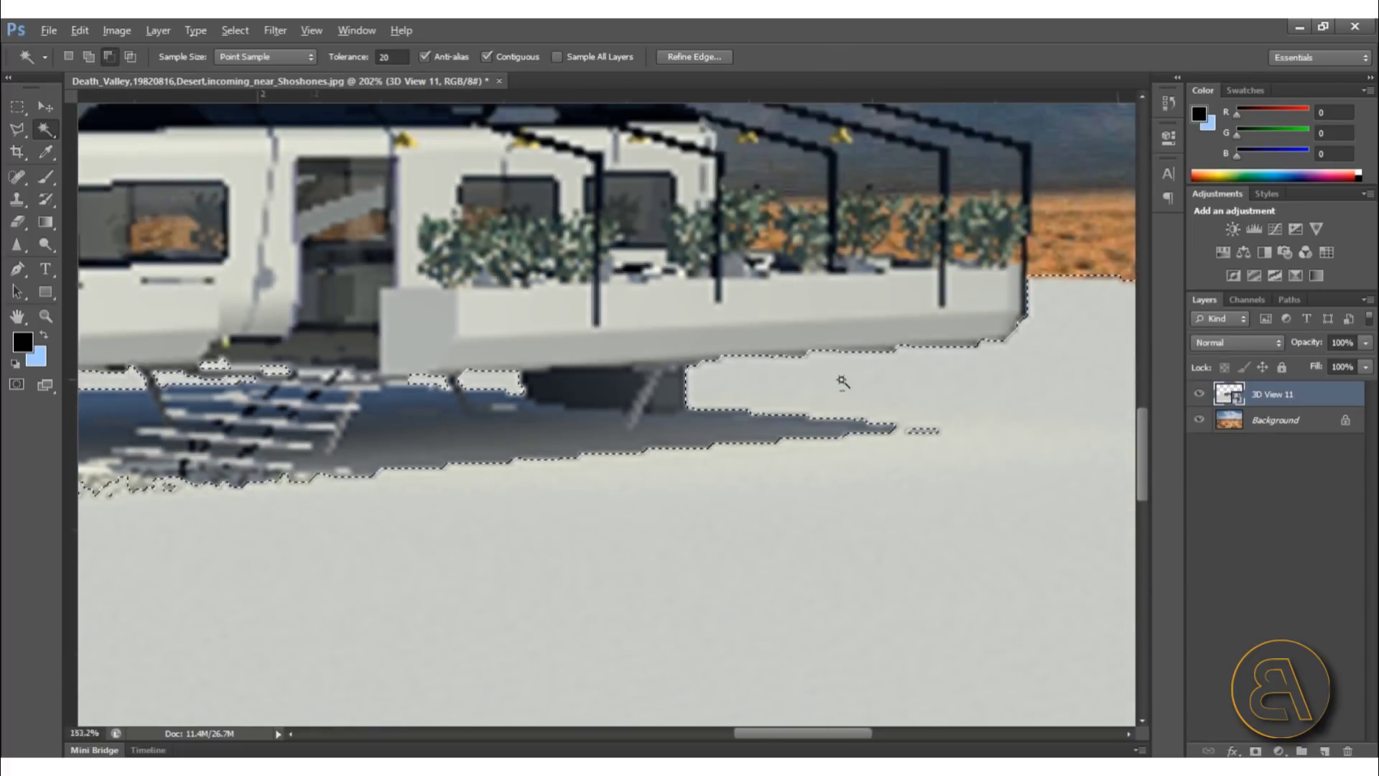
{"action": "scroll", "coordinate": [833, 384], "scroll_direction": "down", "scroll_amount": 2, "text": "alt"}
{"action": "scroll", "coordinate": [851, 381], "scroll_direction": "down", "scroll_amount": 1, "text": "alt"}
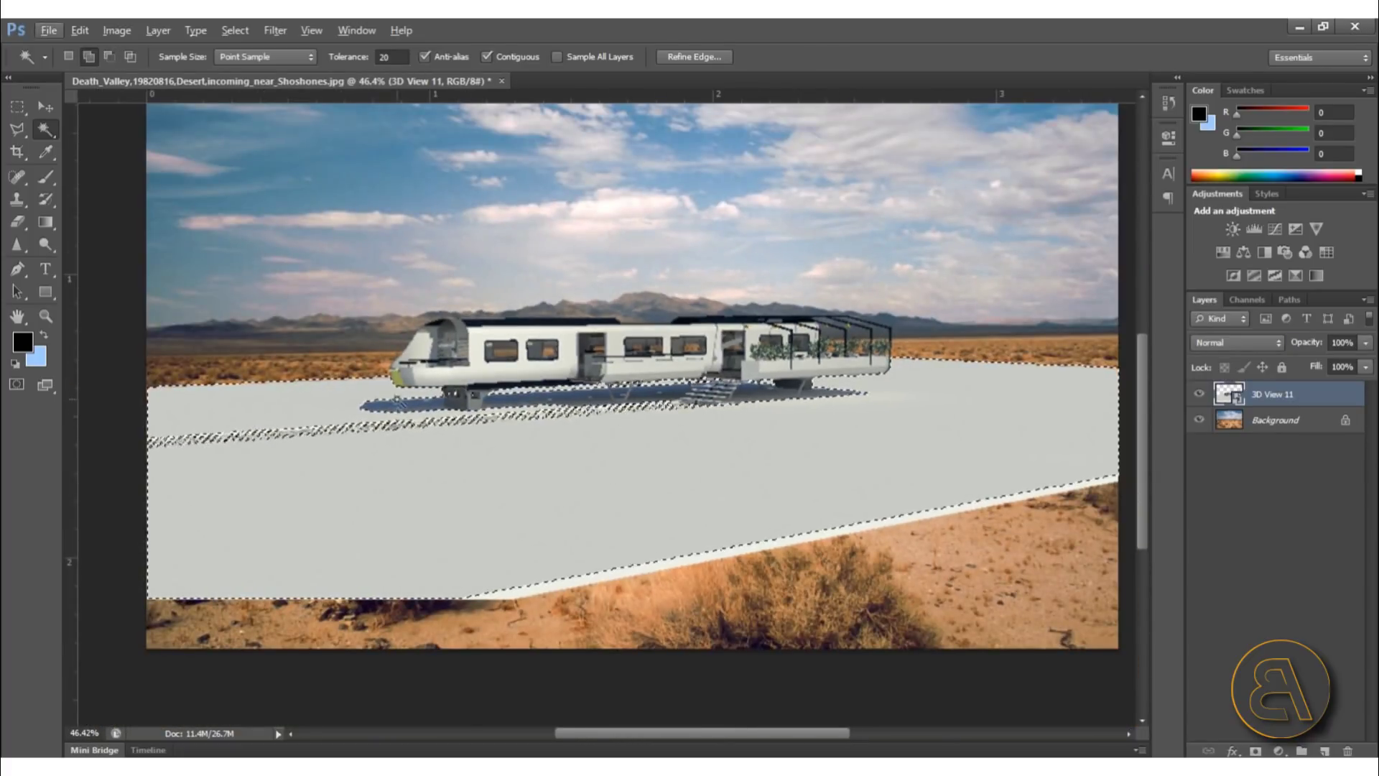
Rasterize the 3D View 11 smart object so its pixels can be erased.
{"action": "left_click", "coordinate": [19, 222]}
{"action": "left_click", "coordinate": [324, 394]}
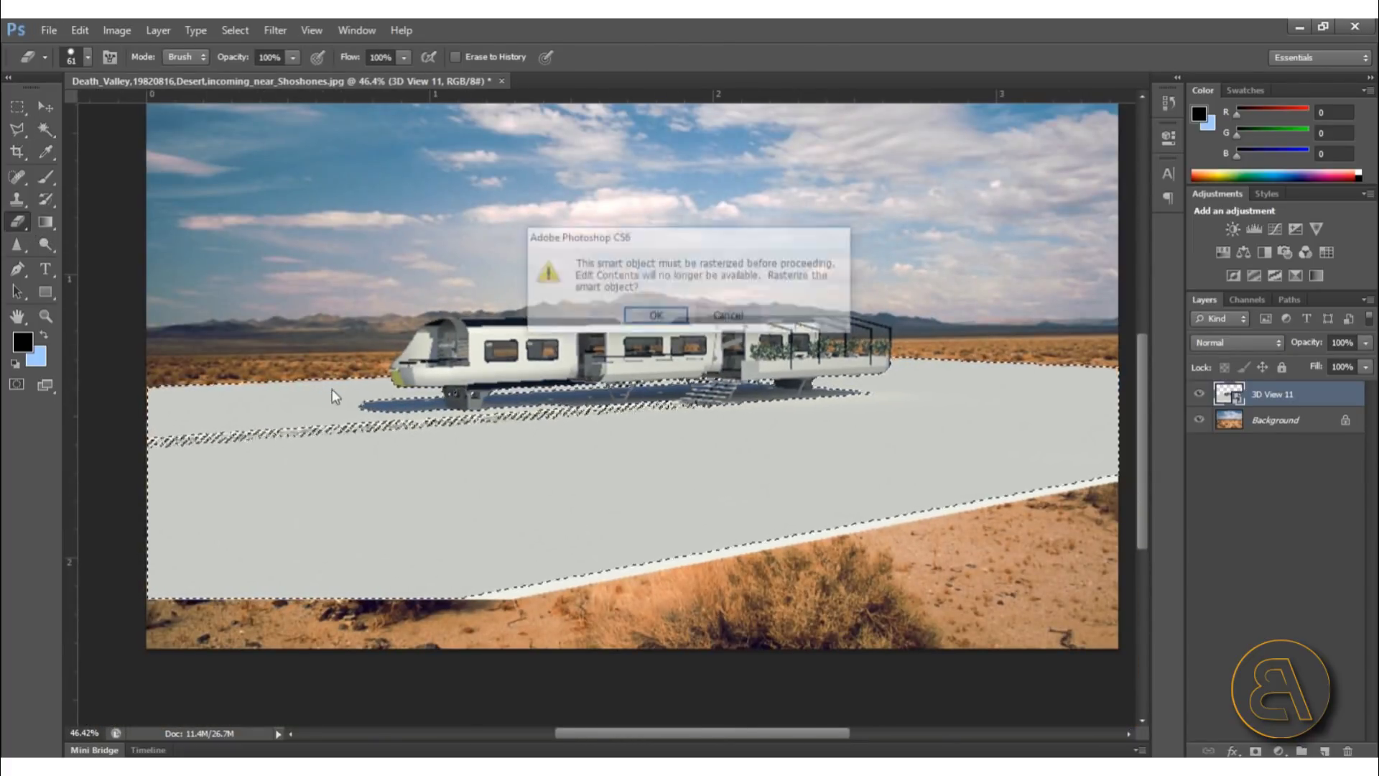
{"action": "left_click", "coordinate": [663, 315]}
Delete the selected ground plane from the 3D View 11 layer and clear the selection.
{"action": "left_click_drag", "start_coordinate": [182, 390], "coordinate": [383, 371]}
{"action": "key", "text": "Delete"}
{"action": "left_click", "coordinate": [45, 108]}
{"action": "left_click", "coordinate": [18, 108]}
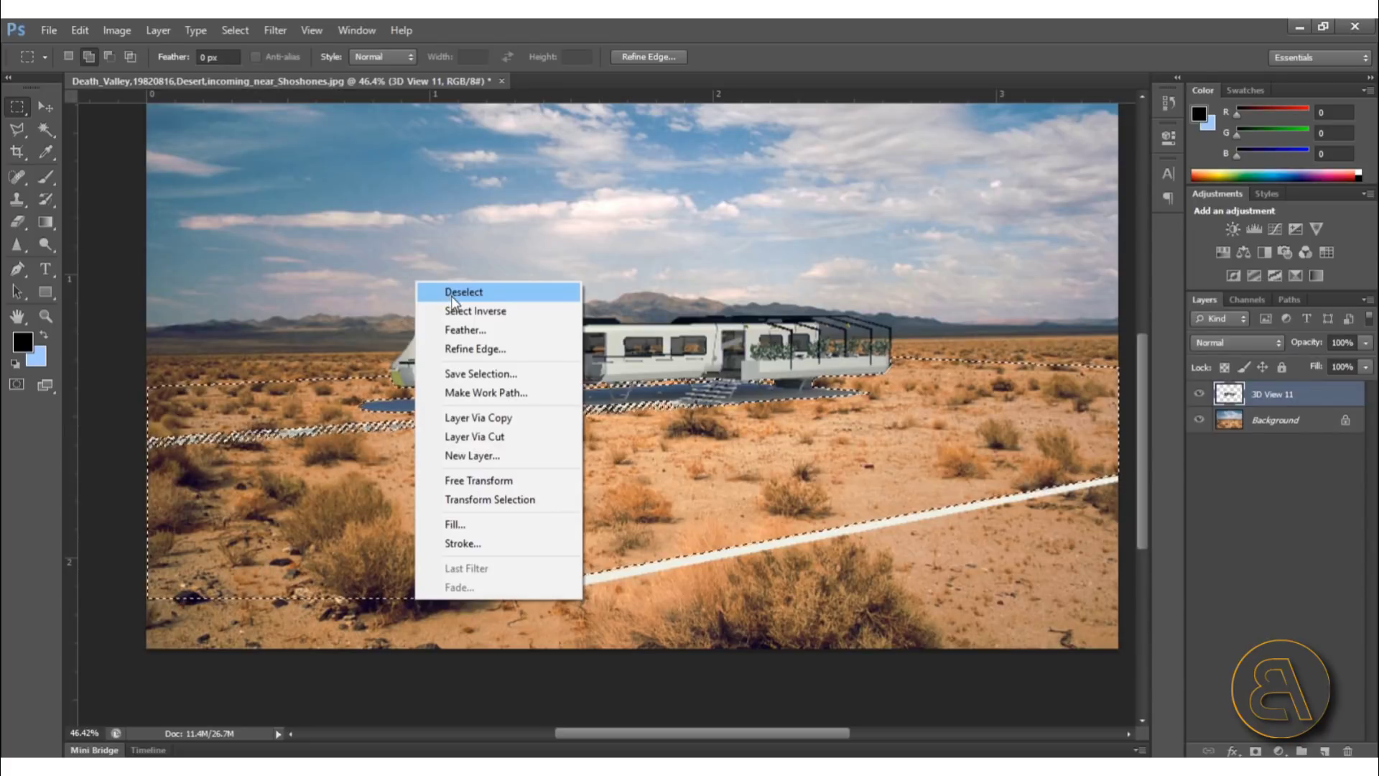
{"action": "left_click", "coordinate": [450, 293]}
Erase the leftover white ground edge across the foreground with the Eraser at brush size 170.
{"action": "left_click", "coordinate": [25, 225]}
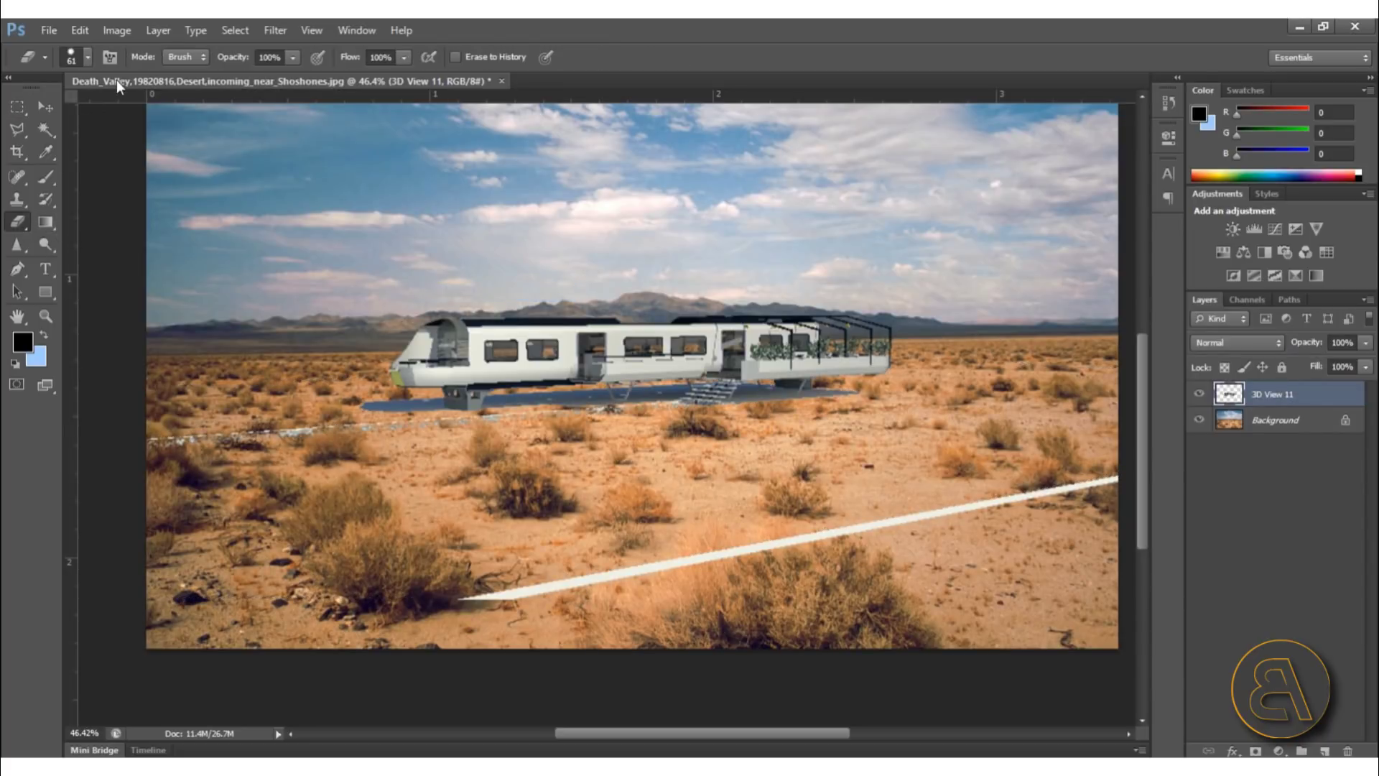
{"action": "left_click", "coordinate": [86, 57]}
{"action": "left_click_drag", "start_coordinate": [466, 600], "coordinate": [1106, 478]}
Activate the Polygonal Lasso to outline the leftover speckled ground line in front of the train's shadow.
{"action": "scroll", "coordinate": [194, 467], "scroll_direction": "up", "scroll_amount": 7, "text": "alt"}
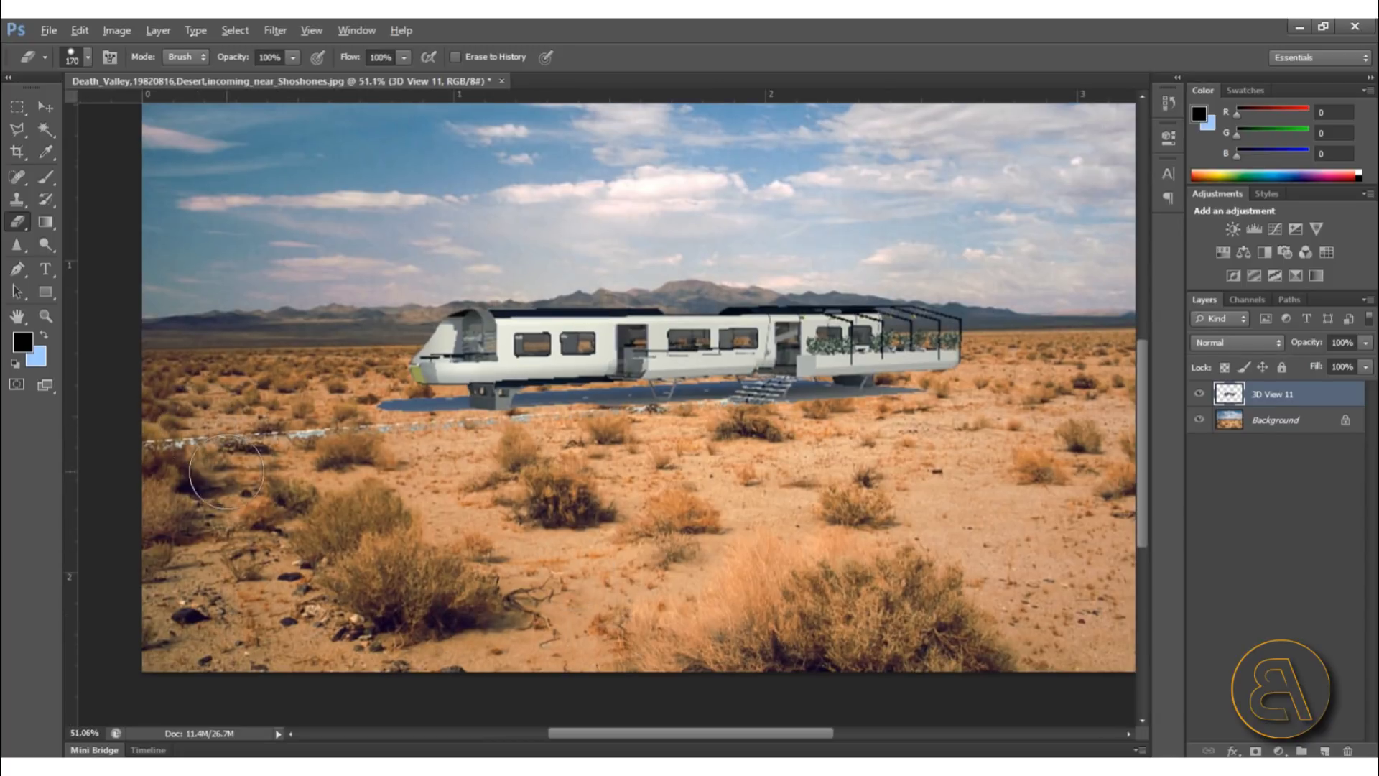
{"action": "scroll", "coordinate": [241, 456], "scroll_direction": "up", "scroll_amount": 1, "text": "alt"}
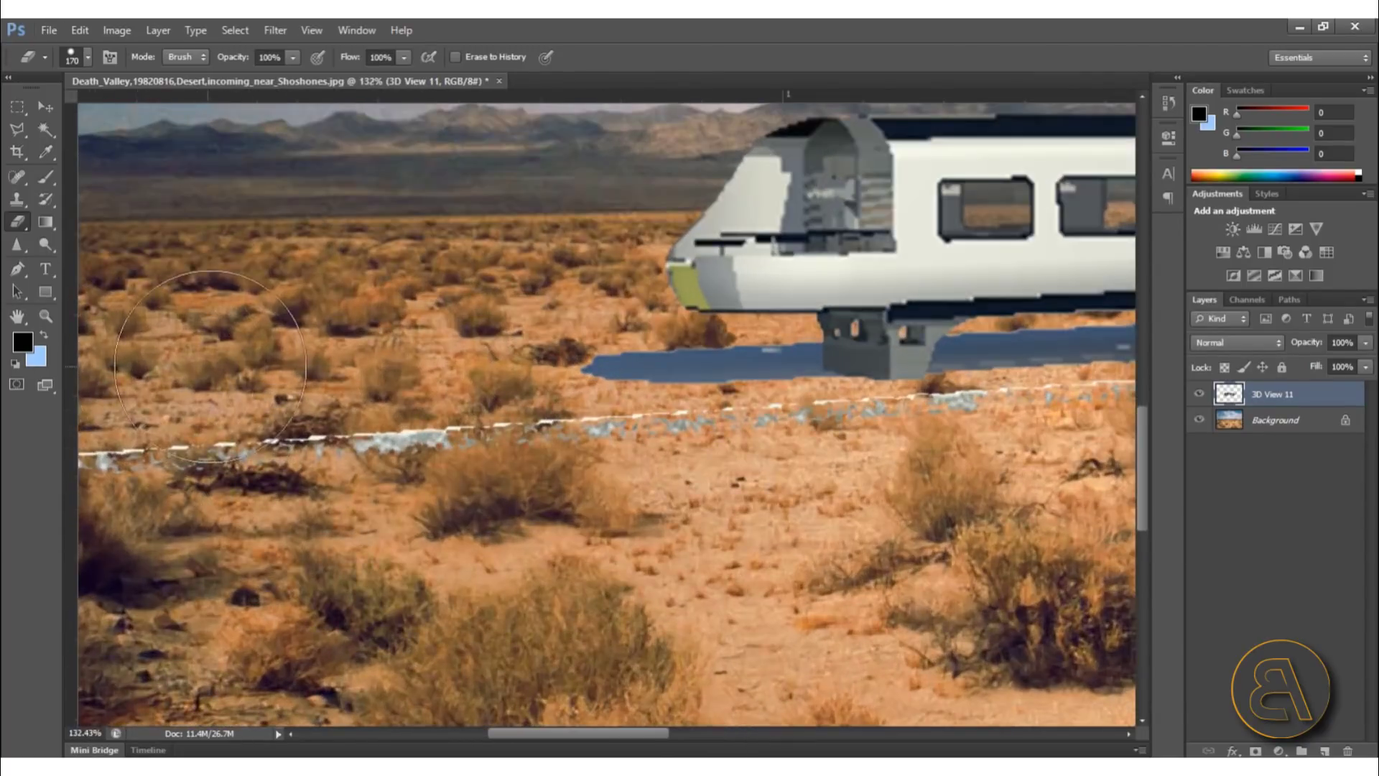
{"action": "scroll", "coordinate": [397, 343], "scroll_direction": "down", "scroll_amount": 2, "text": "alt"}
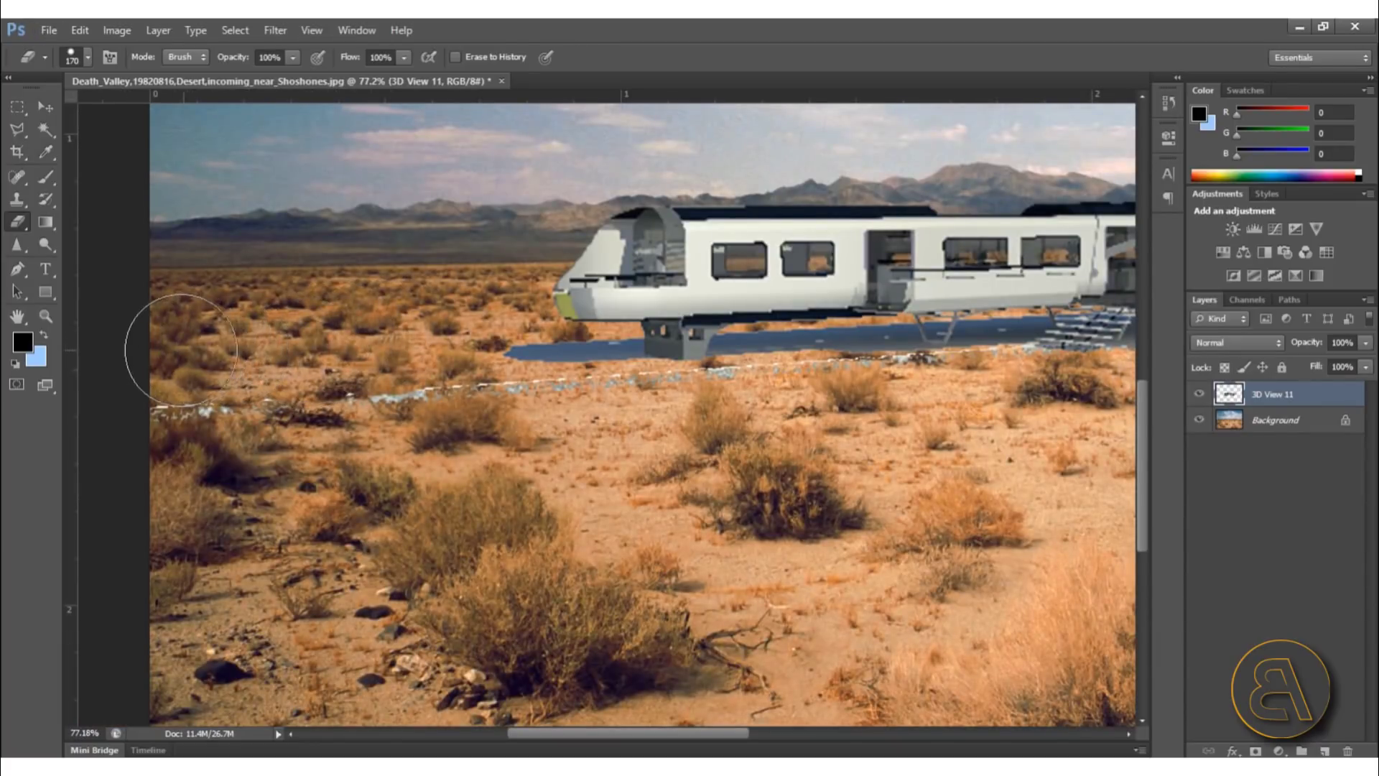
{"action": "scroll", "coordinate": [474, 335], "scroll_direction": "down", "scroll_amount": 1, "text": "alt"}
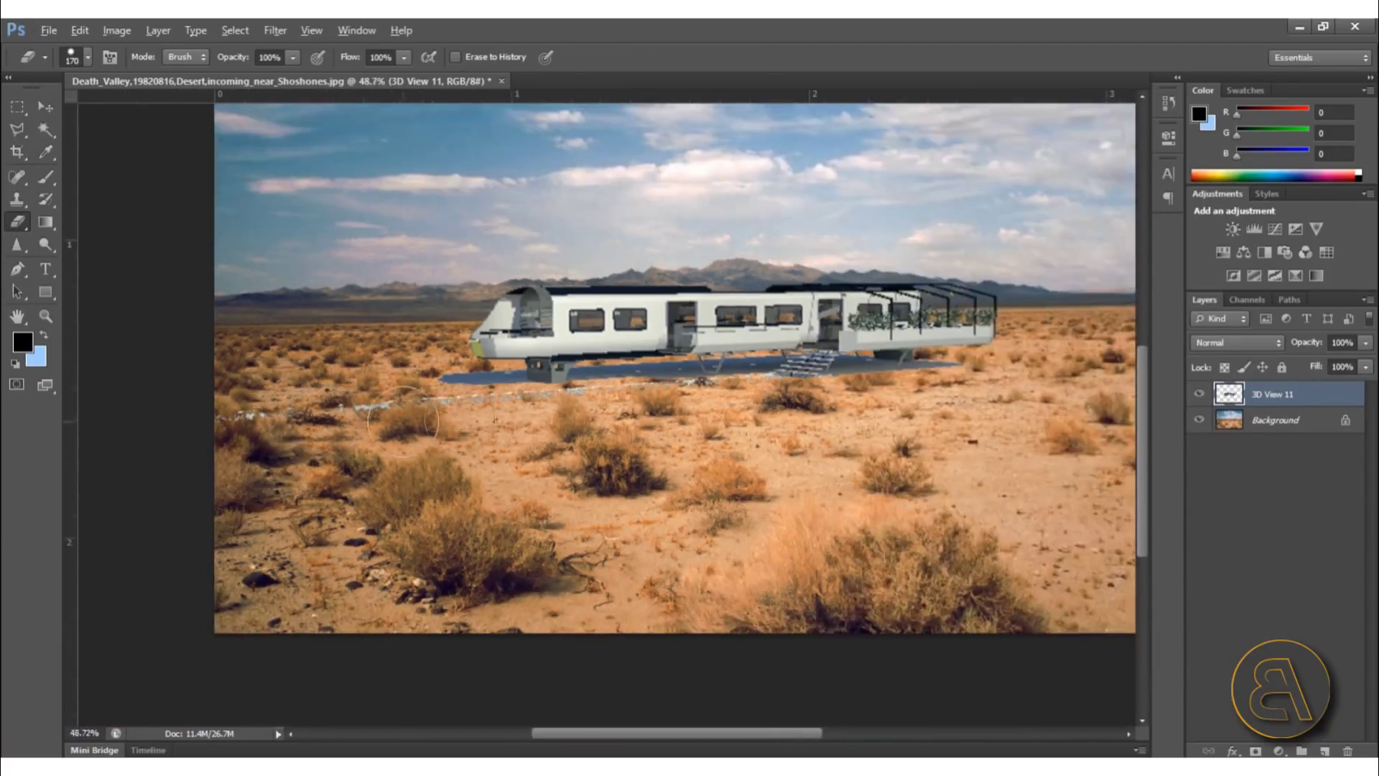
{"action": "scroll", "coordinate": [385, 443], "scroll_direction": "up", "scroll_amount": 2, "text": "alt"}
{"action": "scroll", "coordinate": [385, 444], "scroll_direction": "up", "scroll_amount": 1, "text": "alt"}
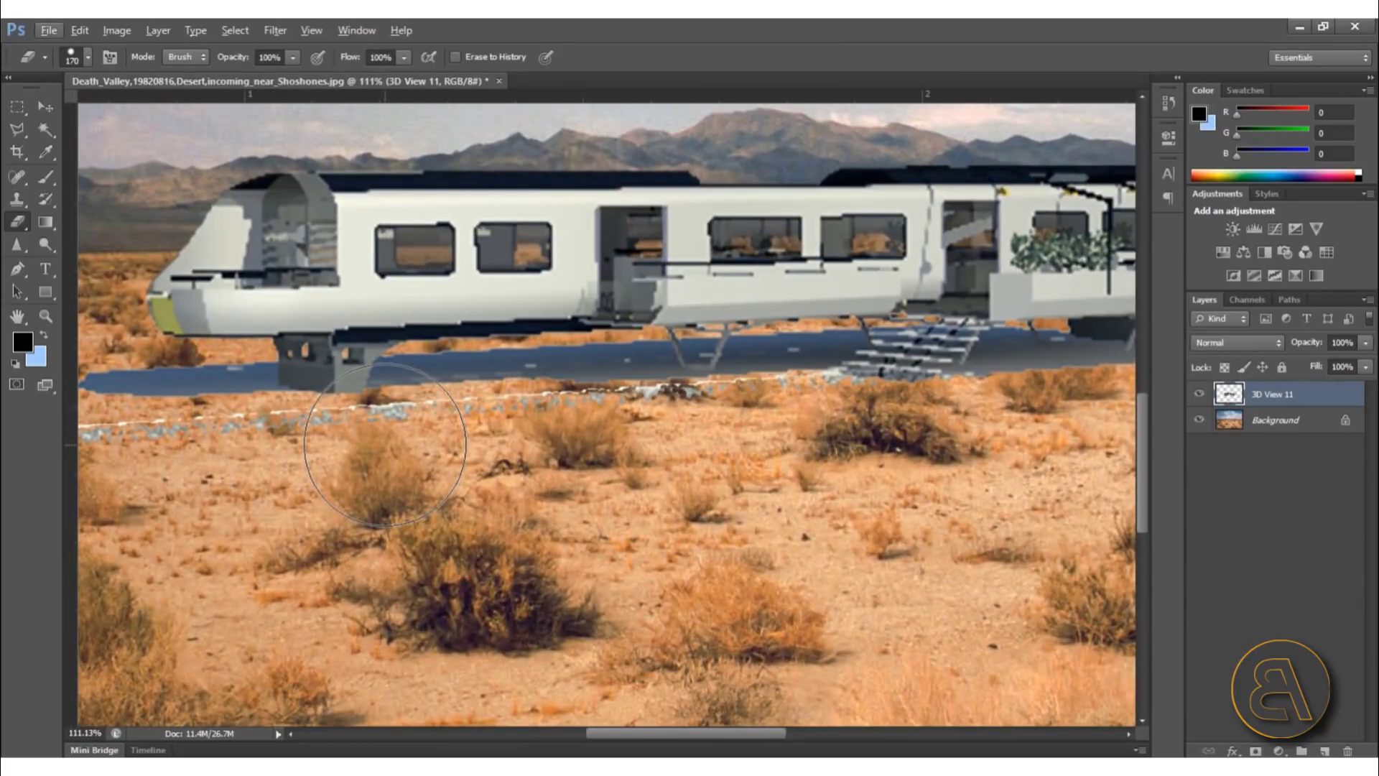
{"action": "scroll", "coordinate": [476, 359], "scroll_direction": "up", "scroll_amount": 2, "text": "alt"}
{"action": "scroll", "coordinate": [87, 374], "scroll_direction": "up", "scroll_amount": 4, "text": "alt"}
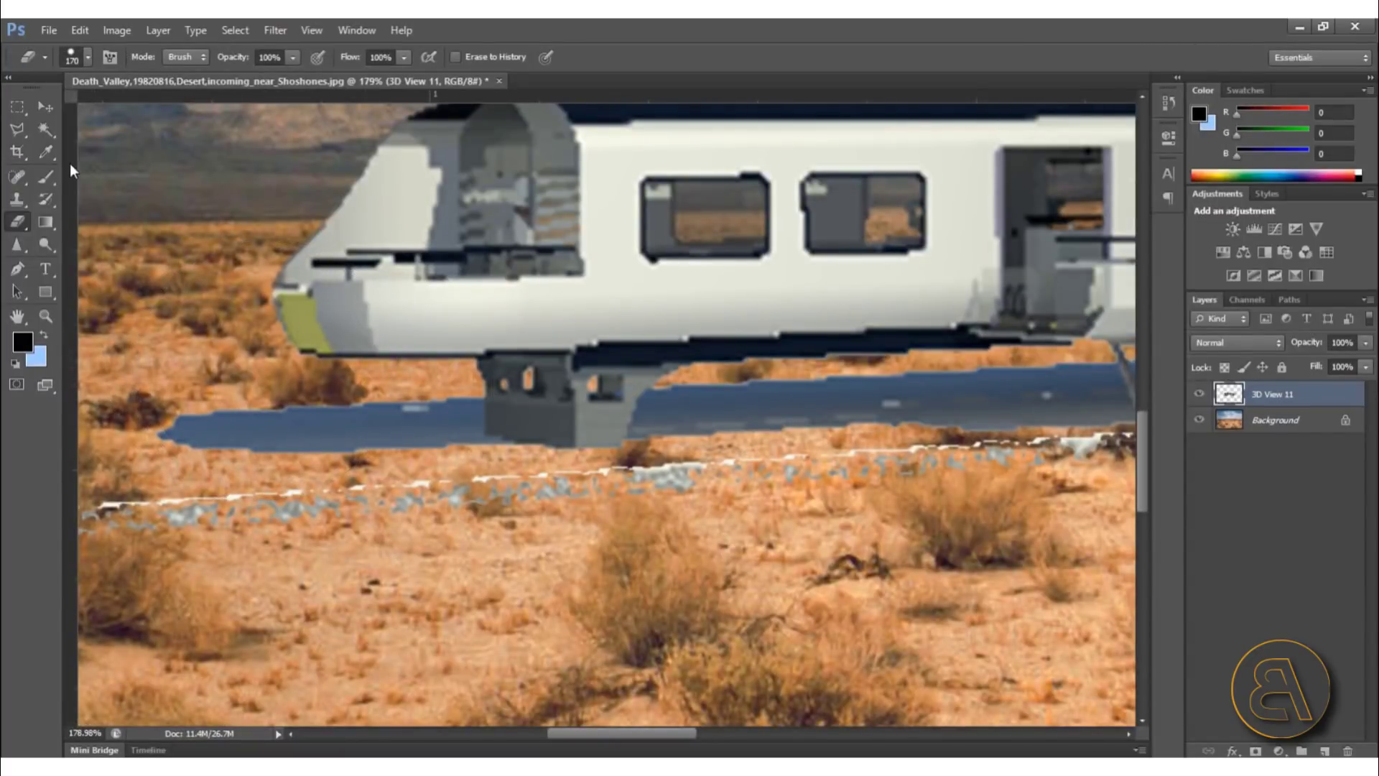
{"action": "left_click", "coordinate": [17, 130]}
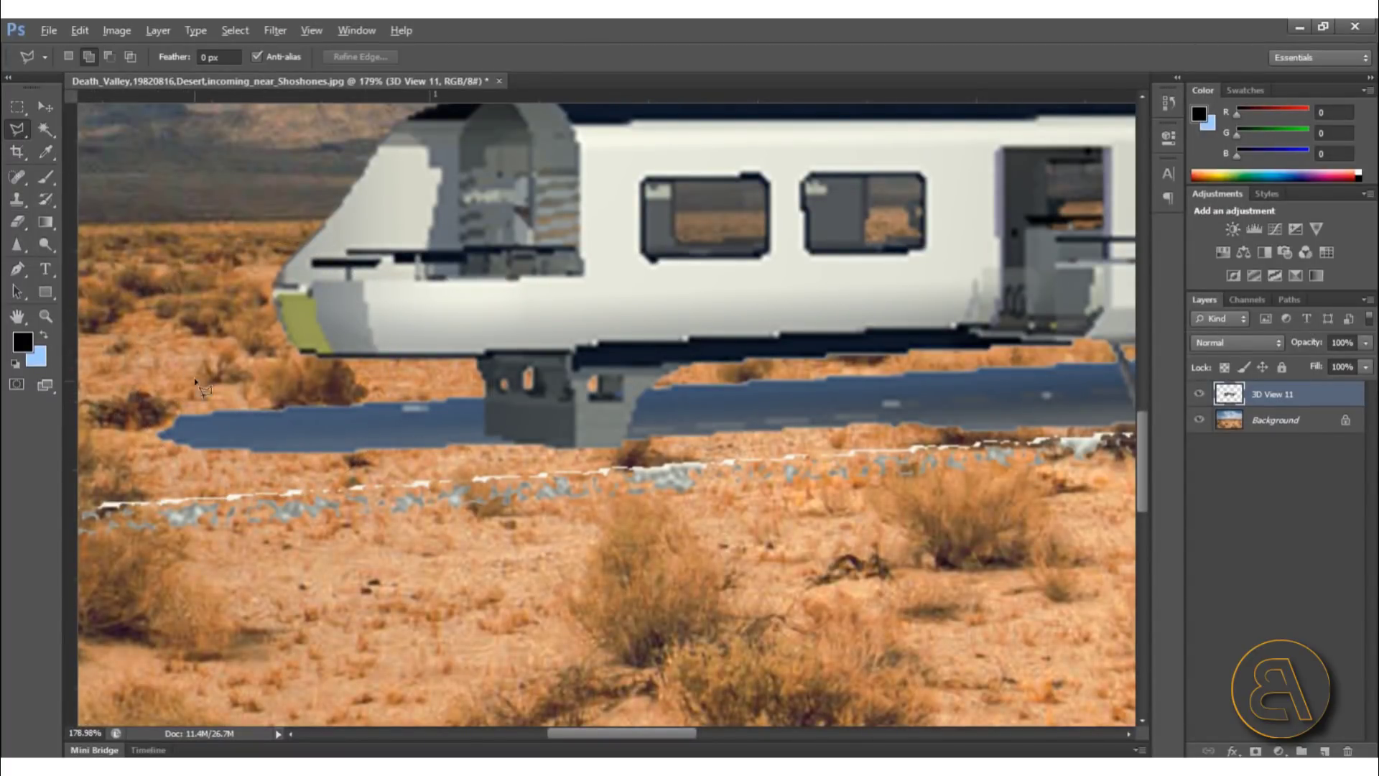
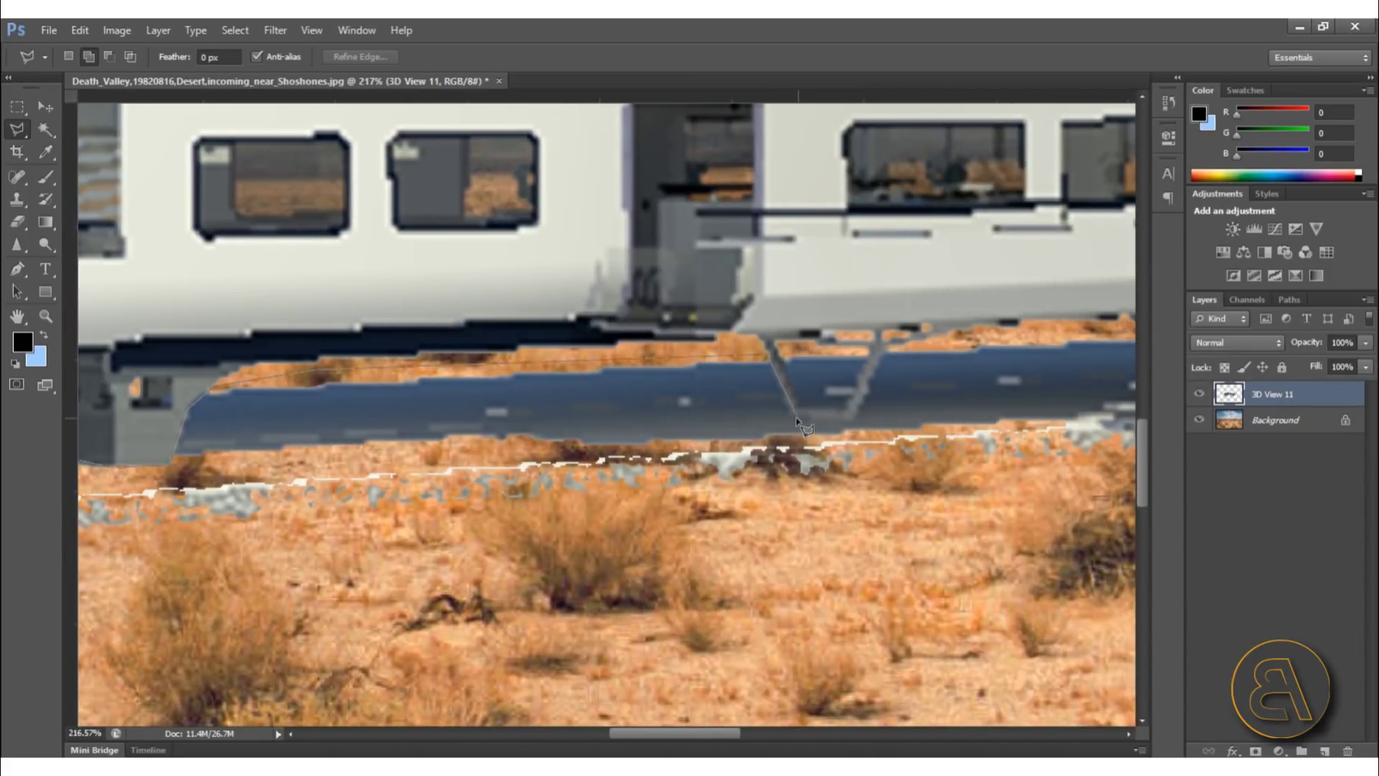
Outline the blue ground shadow from the train's nose to the stairs with the Polygonal Lasso, excluding the supports, and close the selection.
{"action": "left_click", "coordinate": [796, 417]}
{"action": "left_click", "coordinate": [849, 420]}
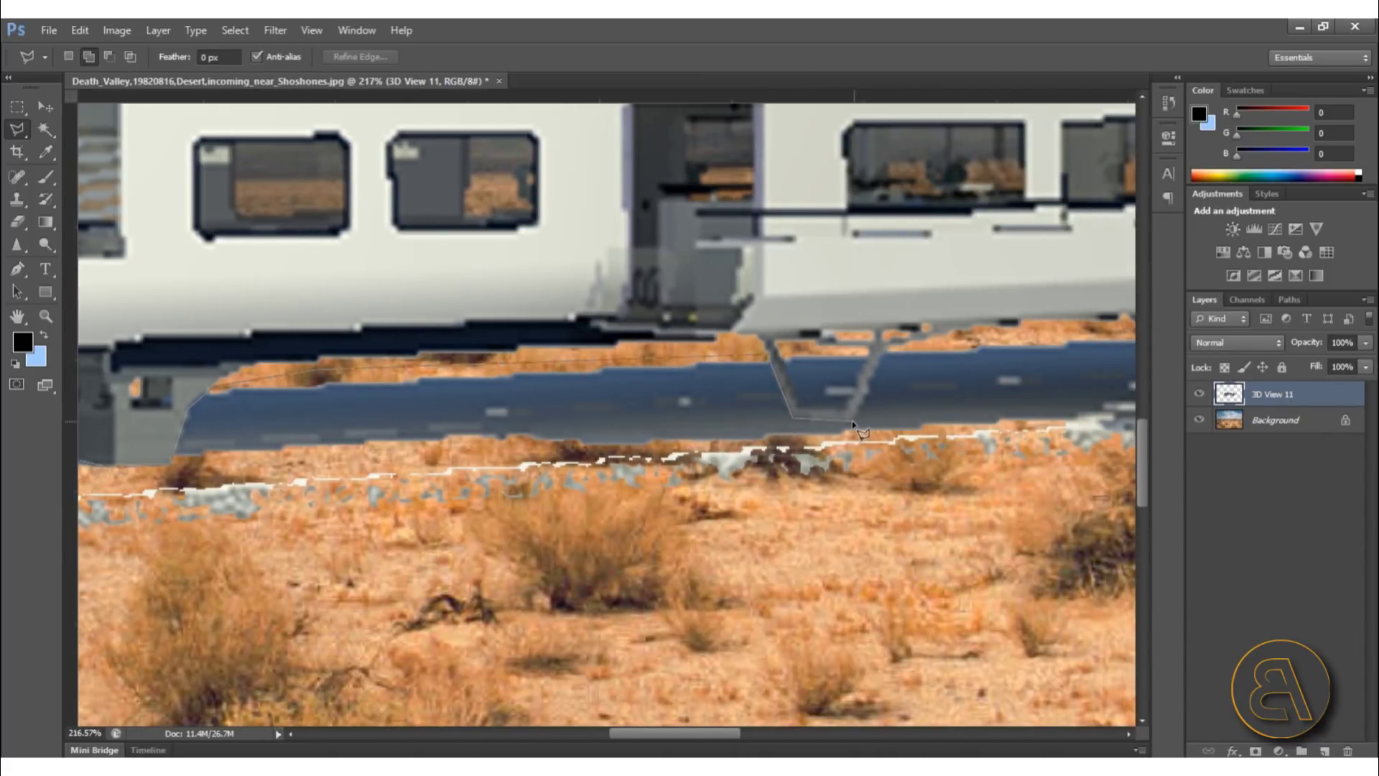
{"action": "left_click", "coordinate": [888, 352]}
{"action": "scroll", "coordinate": [982, 343], "scroll_direction": "down", "scroll_amount": 5, "text": "ctrl"}
{"action": "left_click", "coordinate": [794, 335]}
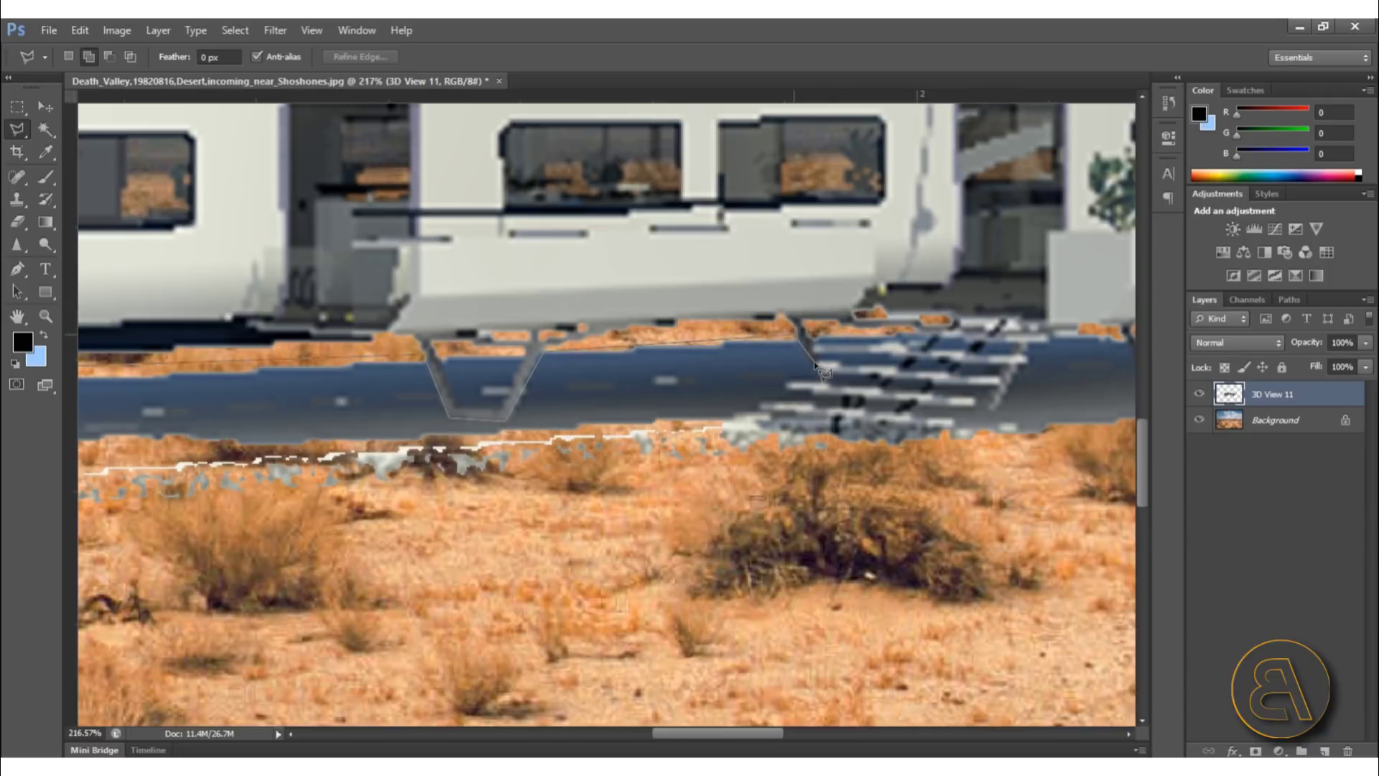
{"action": "left_click", "coordinate": [822, 378]}
{"action": "left_click", "coordinate": [768, 416]}
{"action": "scroll", "coordinate": [352, 468], "scroll_direction": "left", "scroll_amount": 4, "text": "ctrl"}
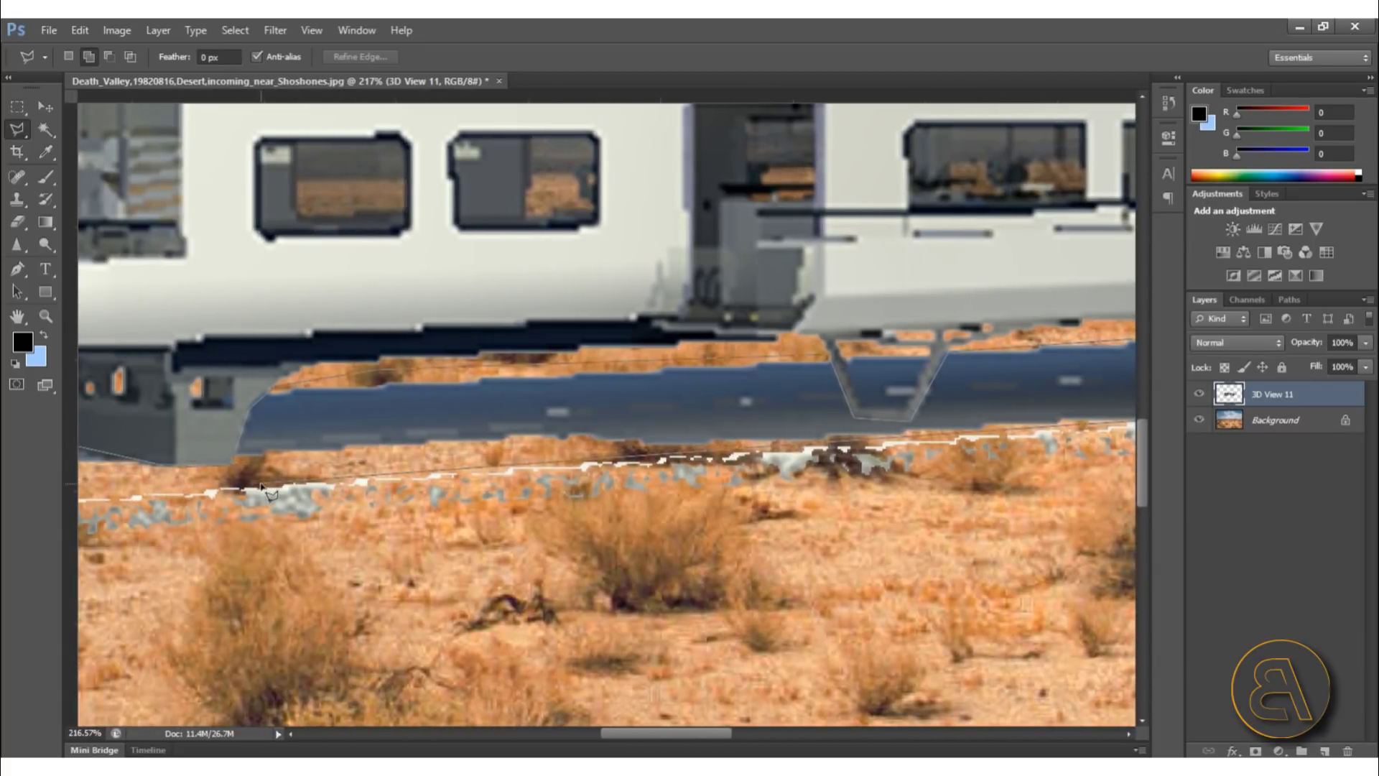
{"action": "scroll", "coordinate": [352, 468], "scroll_direction": "left", "scroll_amount": 3, "text": "ctrl"}
{"action": "scroll", "coordinate": [352, 468], "scroll_direction": "left", "scroll_amount": 3, "text": "ctrl"}
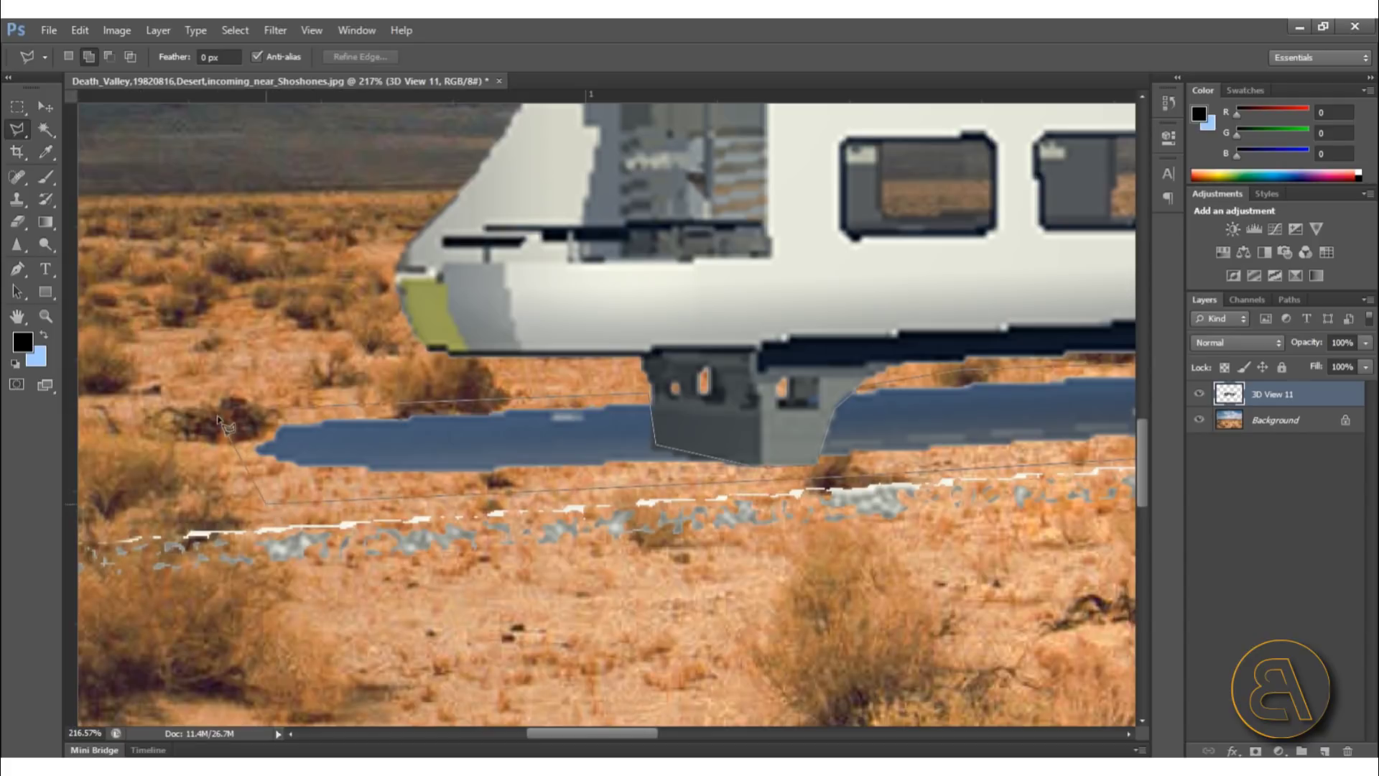
{"action": "left_click", "coordinate": [280, 395]}
Fade the selected blue shadow on the 3D View 11 layer with the Eraser at 10% opacity and brush size 170.
{"action": "scroll", "coordinate": [918, 366], "scroll_direction": "down", "scroll_amount": 5, "text": "alt"}
{"action": "scroll", "coordinate": [918, 366], "scroll_direction": "up", "scroll_amount": 5, "text": "alt"}
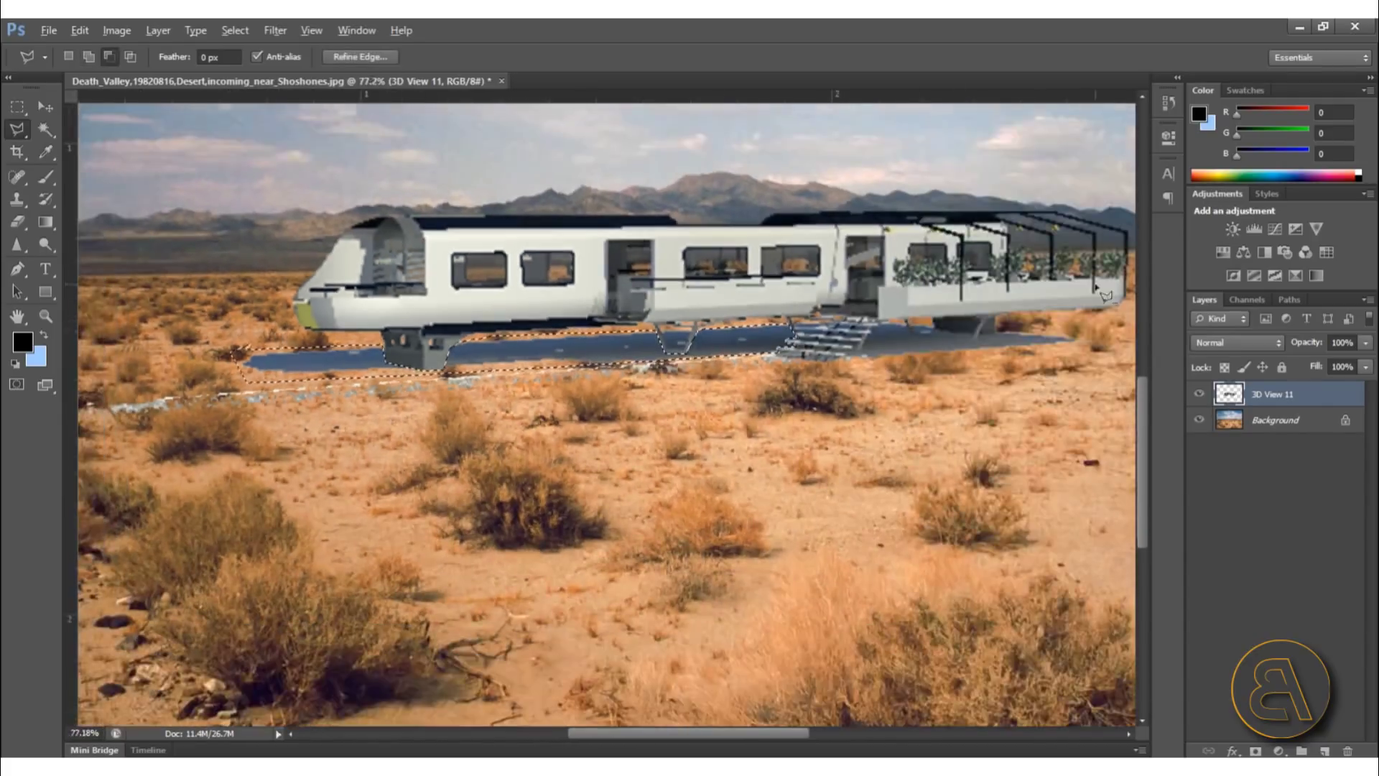
{"action": "scroll", "coordinate": [918, 366], "scroll_direction": "down", "scroll_amount": 4, "text": "alt"}
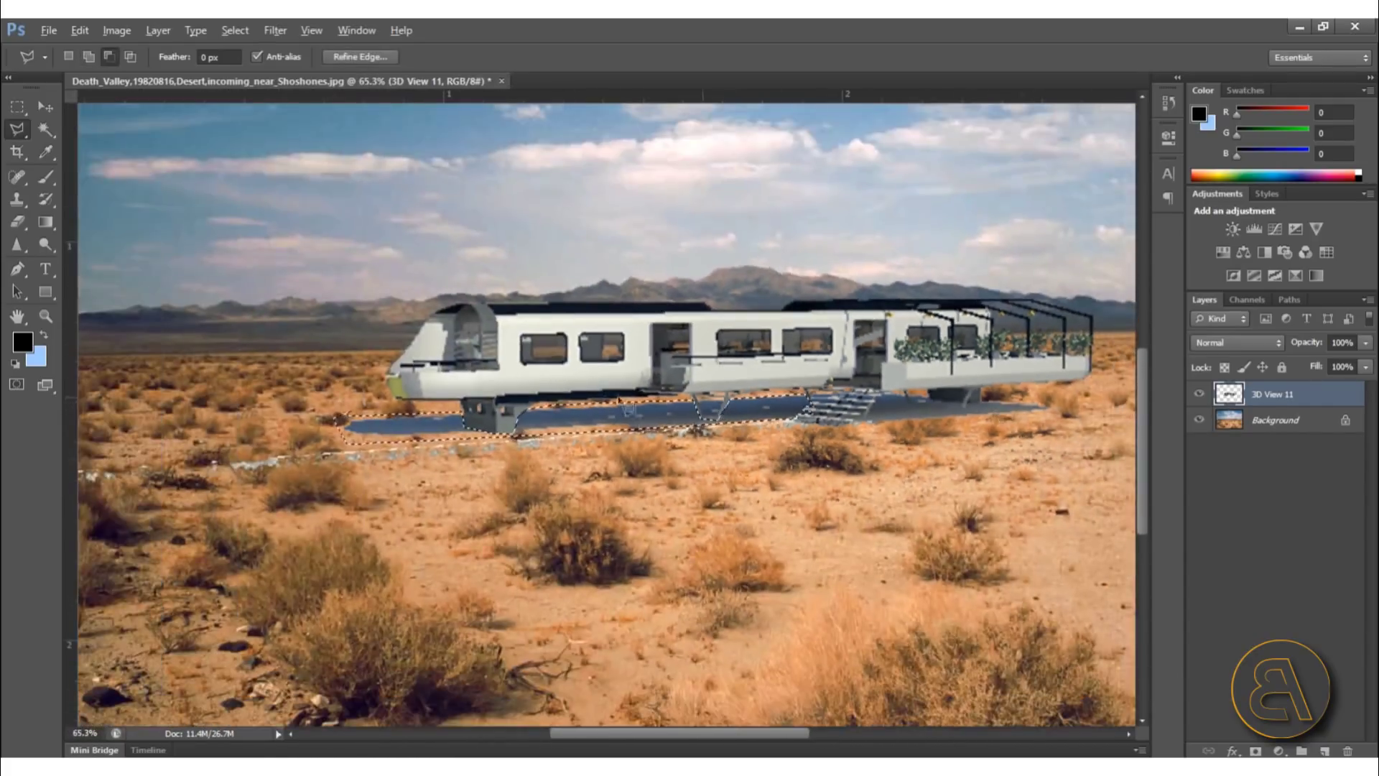
{"action": "scroll", "coordinate": [327, 398], "scroll_direction": "up", "scroll_amount": 2, "text": "alt"}
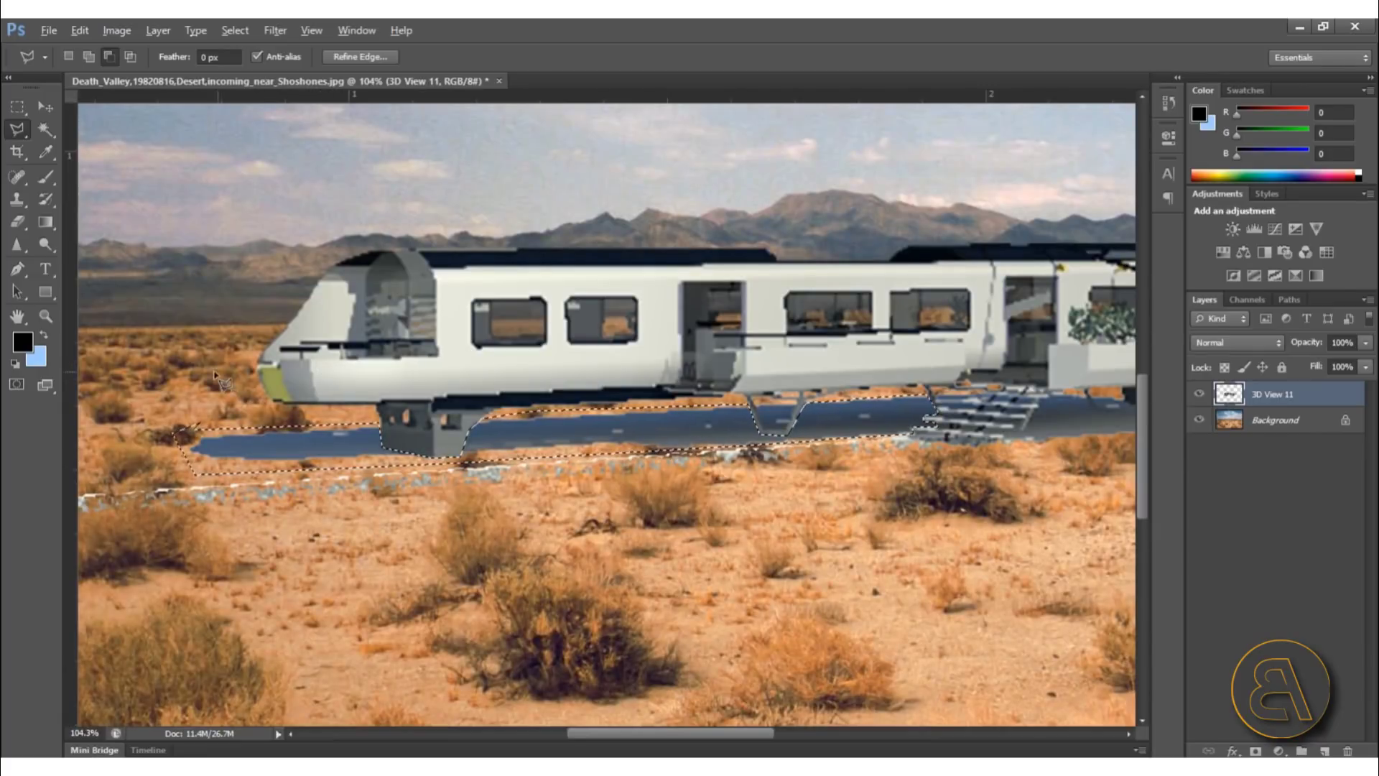
{"action": "scroll", "coordinate": [194, 330], "scroll_direction": "up", "scroll_amount": 1, "text": "alt"}
{"action": "left_click", "coordinate": [17, 222]}
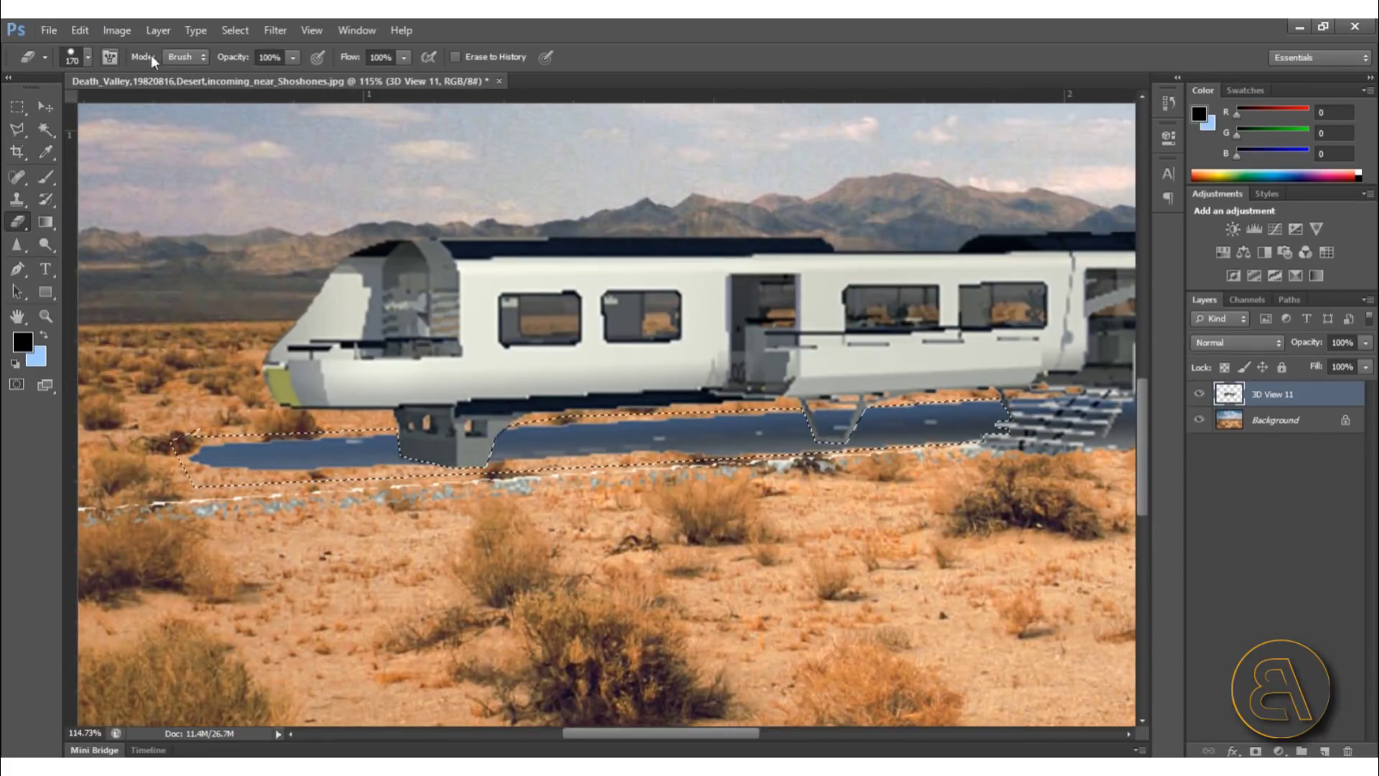
{"action": "left_click", "coordinate": [294, 57]}
{"action": "left_click_drag", "start_coordinate": [293, 76], "coordinate": [212, 76]}
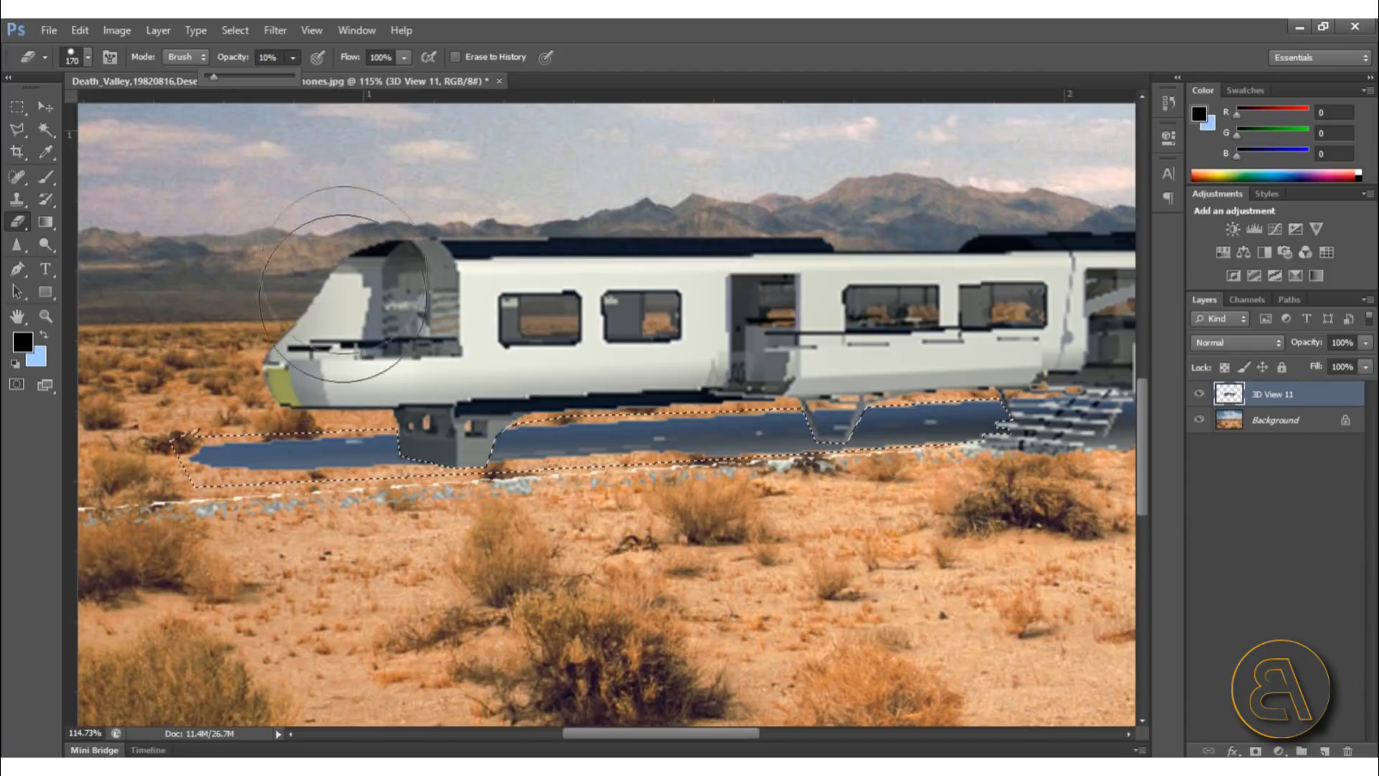
{"action": "scroll", "coordinate": [409, 325], "scroll_direction": "down", "scroll_amount": 4, "text": "alt"}
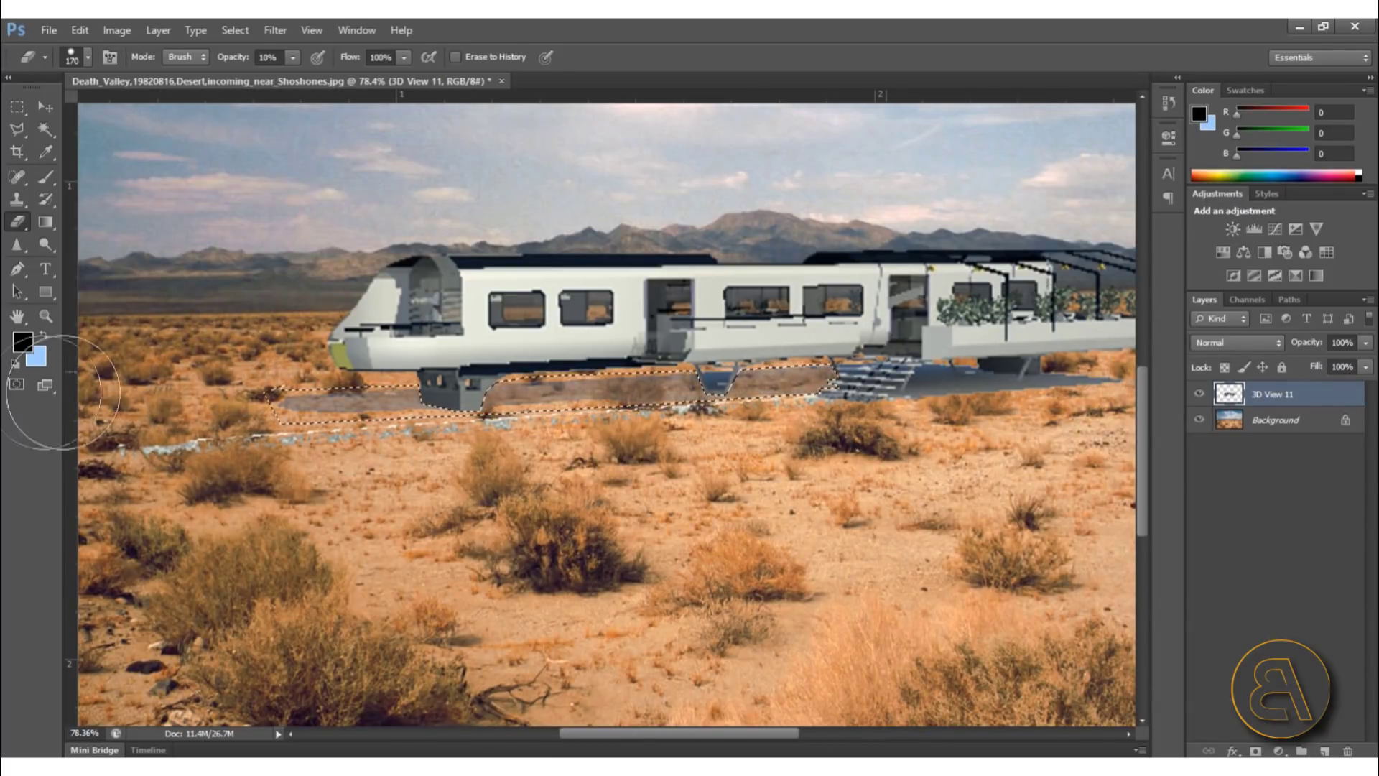
{"action": "scroll", "coordinate": [538, 365], "scroll_direction": "down", "scroll_amount": 2, "text": "alt"}
{"action": "scroll", "coordinate": [388, 388], "scroll_direction": "up", "scroll_amount": 2, "text": "alt"}
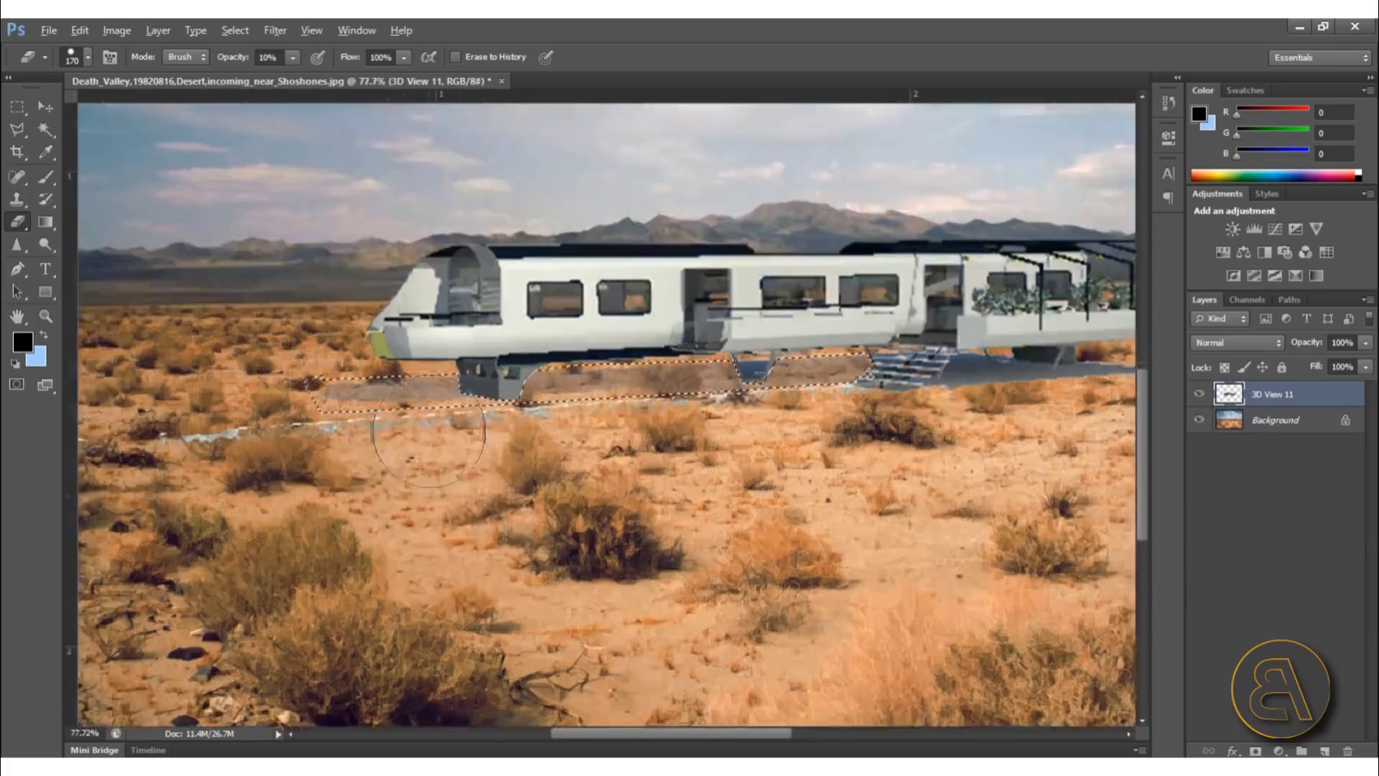
{"action": "scroll", "coordinate": [314, 362], "scroll_direction": "up", "scroll_amount": 10, "text": "alt"}
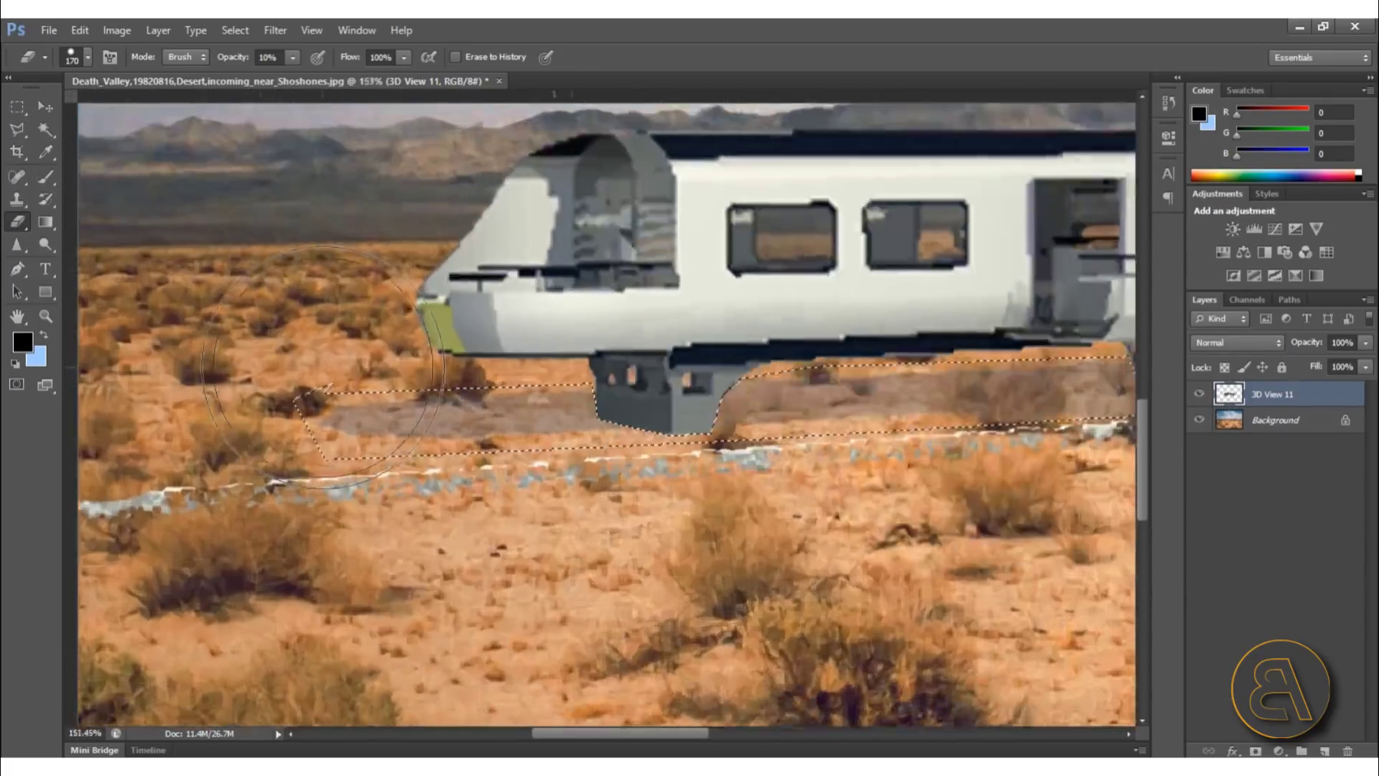
Replace the lasso selection with a Magic Wand selection of the faded shadow patches between the train's nose and the stairs.
{"action": "left_click", "coordinate": [45, 132]}
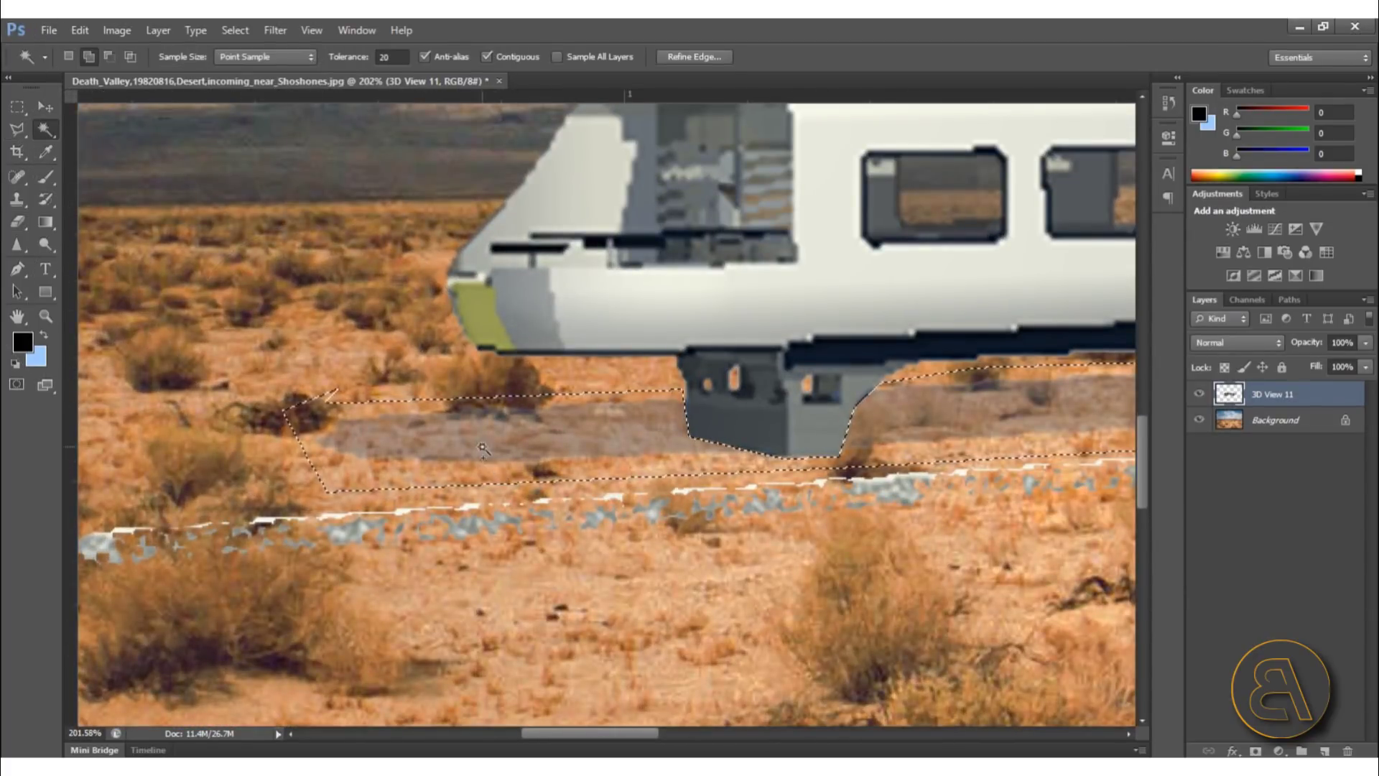
{"action": "right_click", "coordinate": [310, 363]}
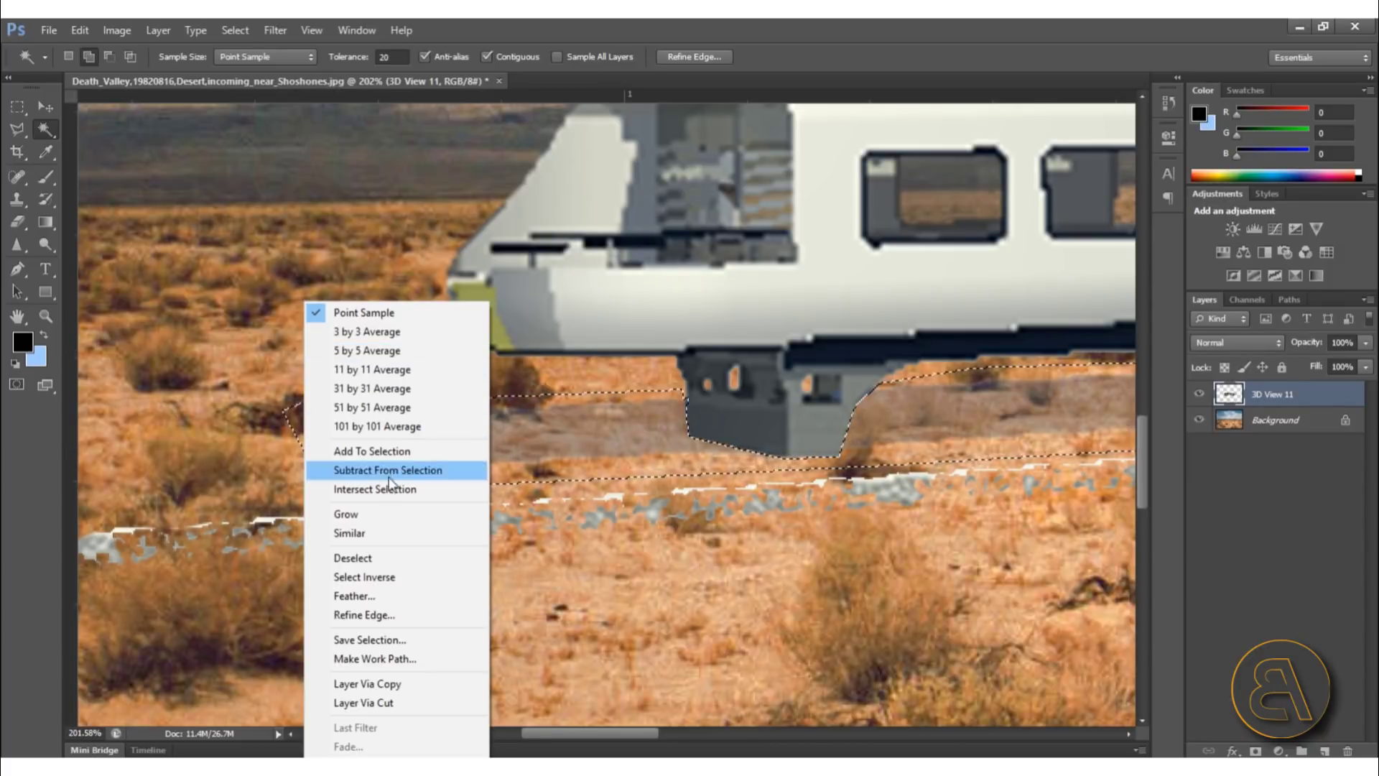
{"action": "left_click", "coordinate": [357, 555]}
{"action": "left_click", "coordinate": [565, 433]}
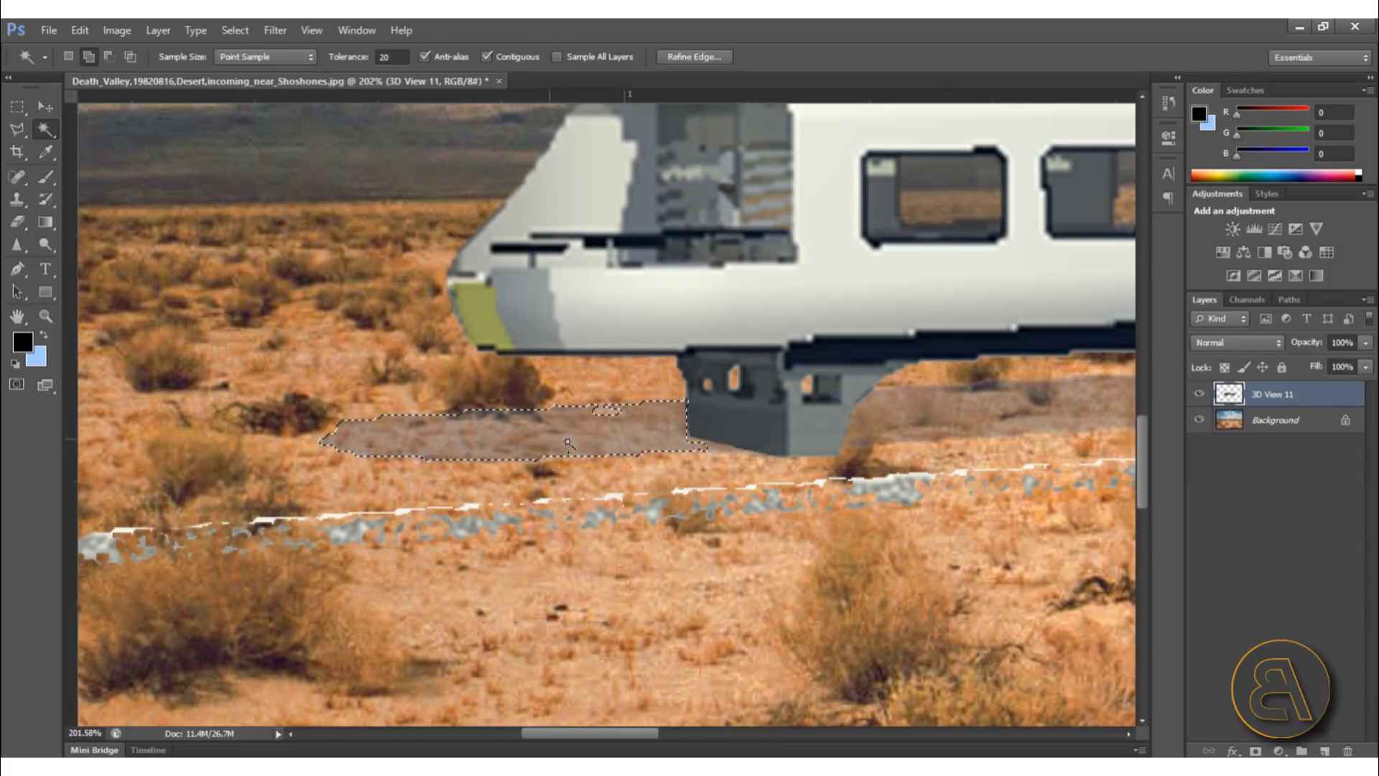
{"action": "scroll", "coordinate": [262, 413], "scroll_direction": "down", "scroll_amount": 7, "text": "alt"}
{"action": "scroll", "coordinate": [872, 410], "scroll_direction": "up", "scroll_amount": 3, "text": "alt"}
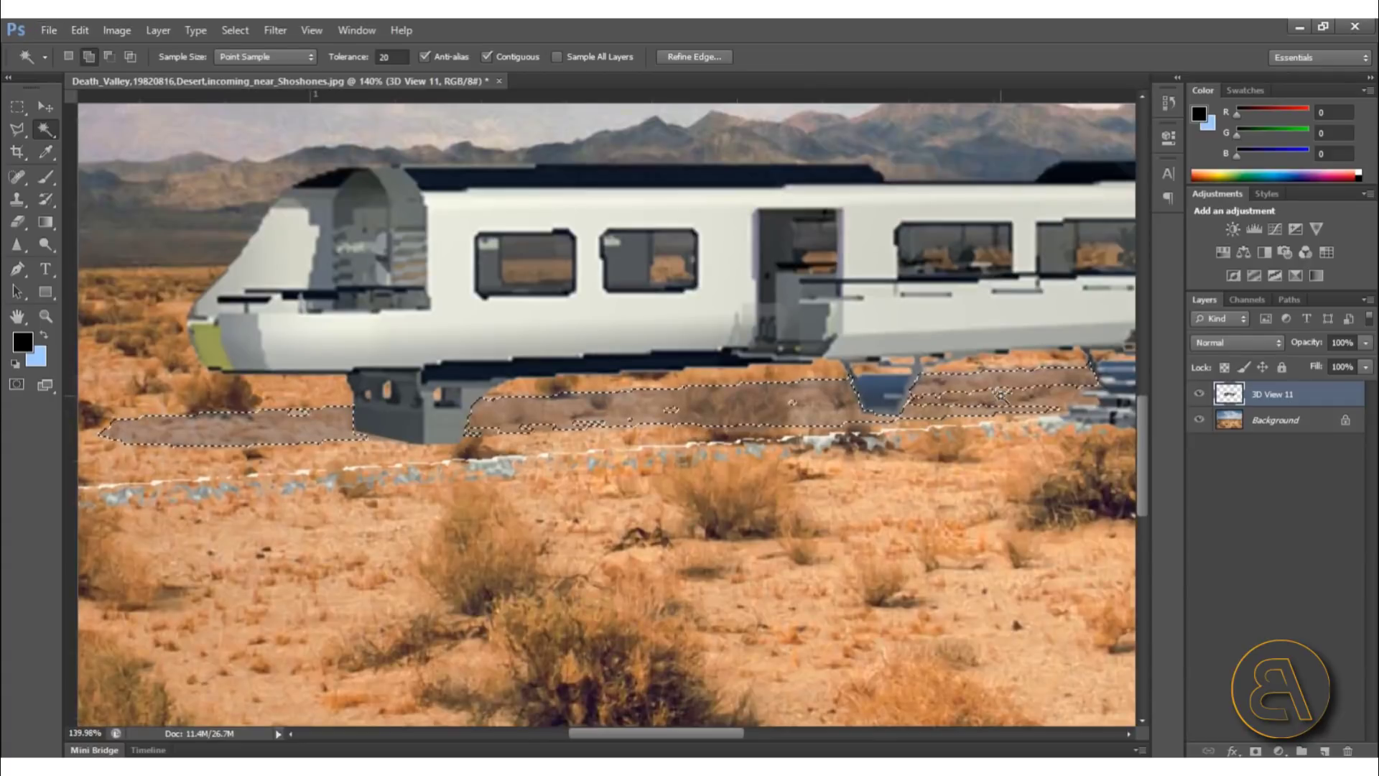
{"action": "scroll", "coordinate": [998, 397], "scroll_direction": "down", "scroll_amount": 5, "text": "alt"}
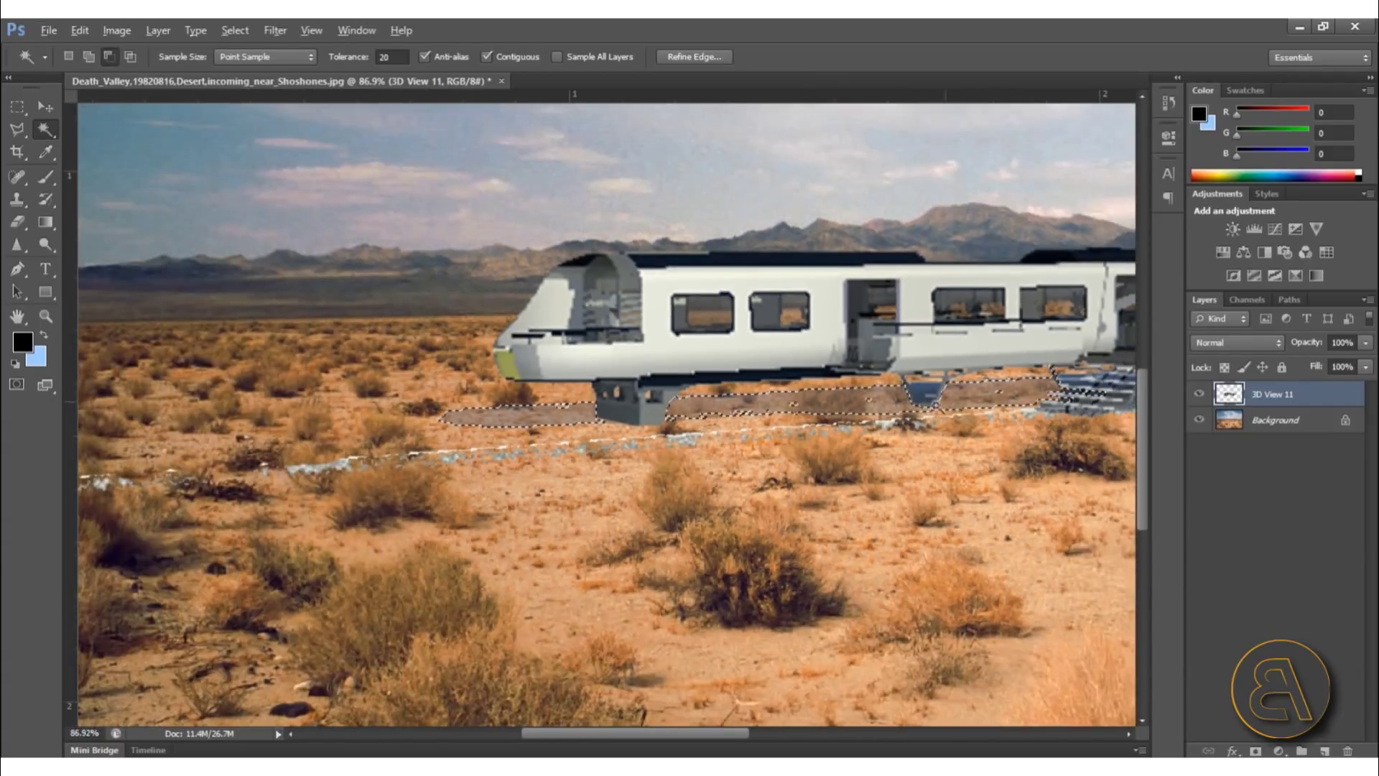
Set up a soft black Brush with size 88, 0% hardness and 10% opacity.
{"action": "scroll", "coordinate": [804, 426], "scroll_direction": "up", "scroll_amount": 3, "text": "alt"}
{"action": "left_click", "coordinate": [45, 152]}
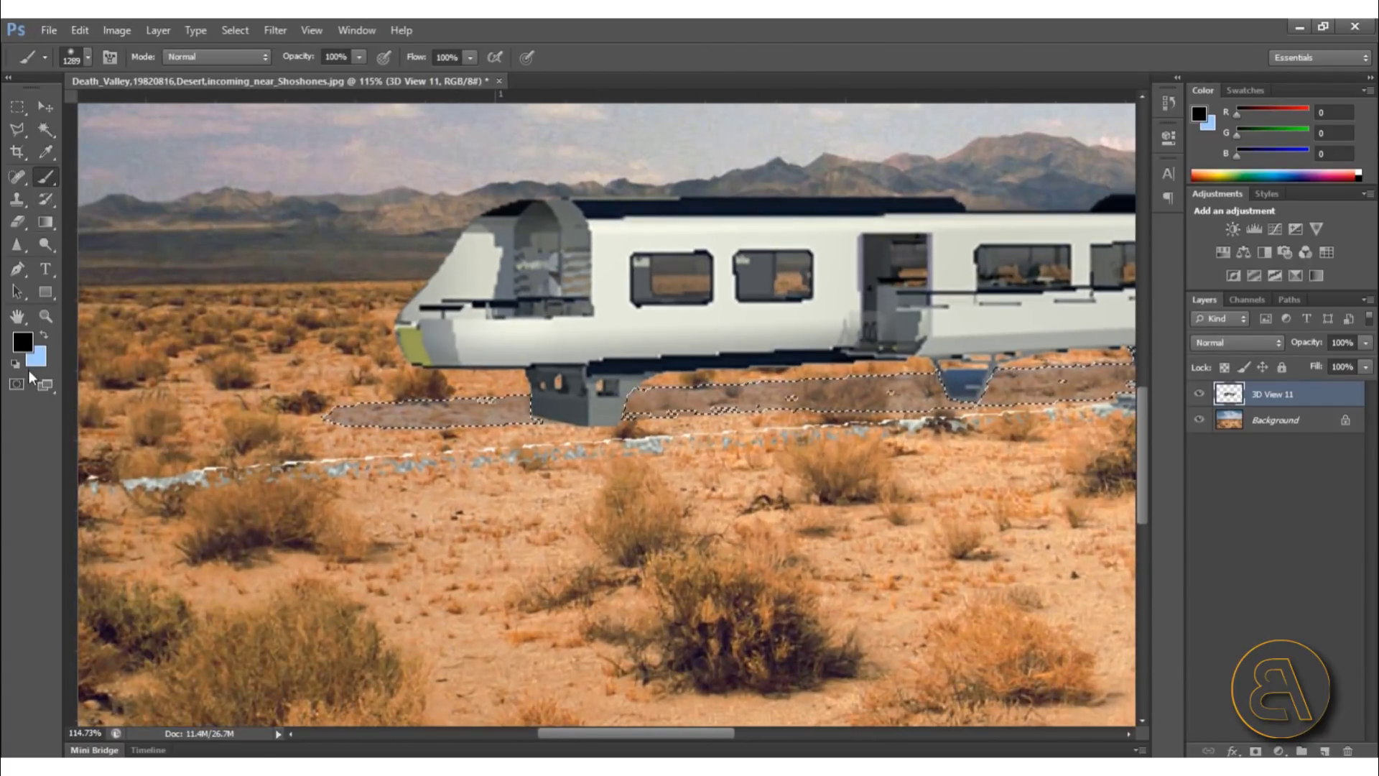
{"action": "left_click", "coordinate": [24, 342]}
{"action": "left_click", "coordinate": [1004, 252]}
{"action": "key", "text": "b"}
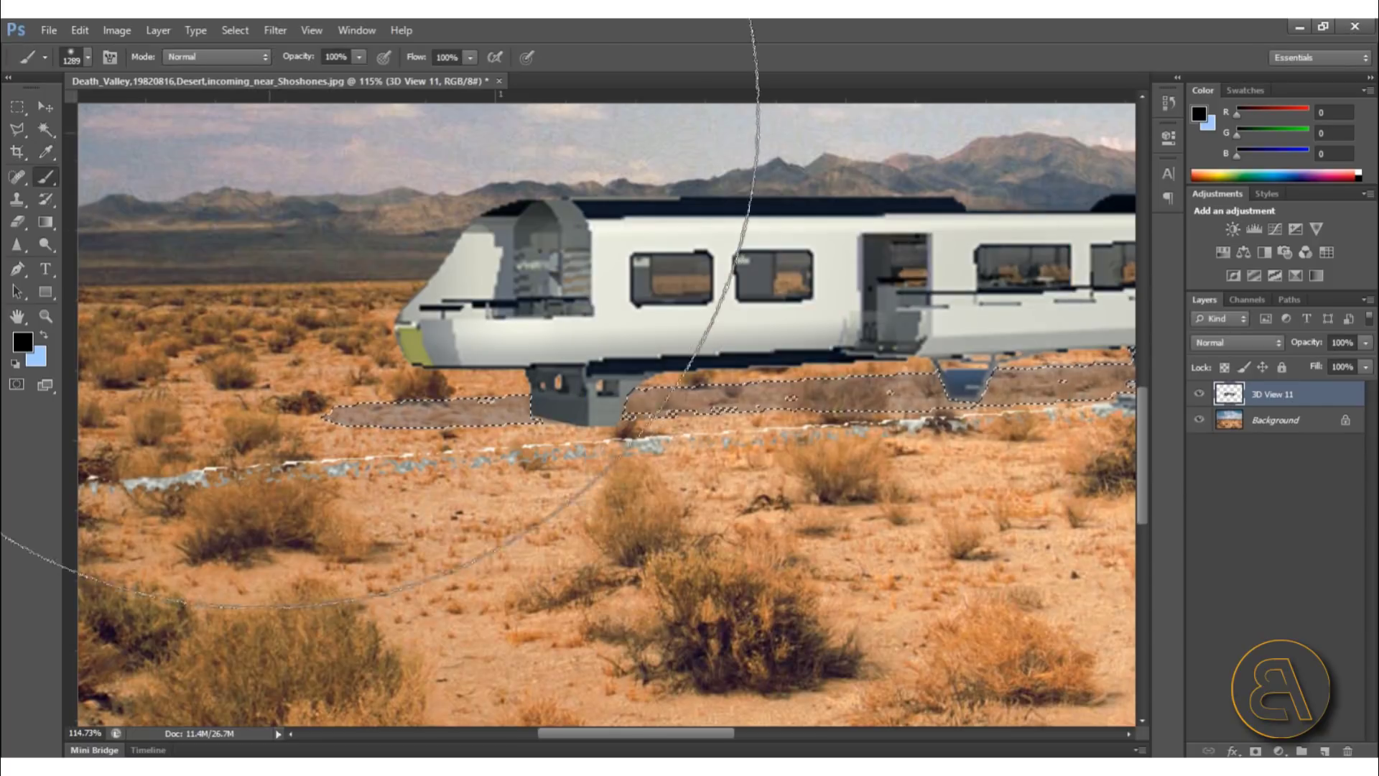
{"action": "left_click_drag", "start_coordinate": [360, 65], "coordinate": [283, 80]}
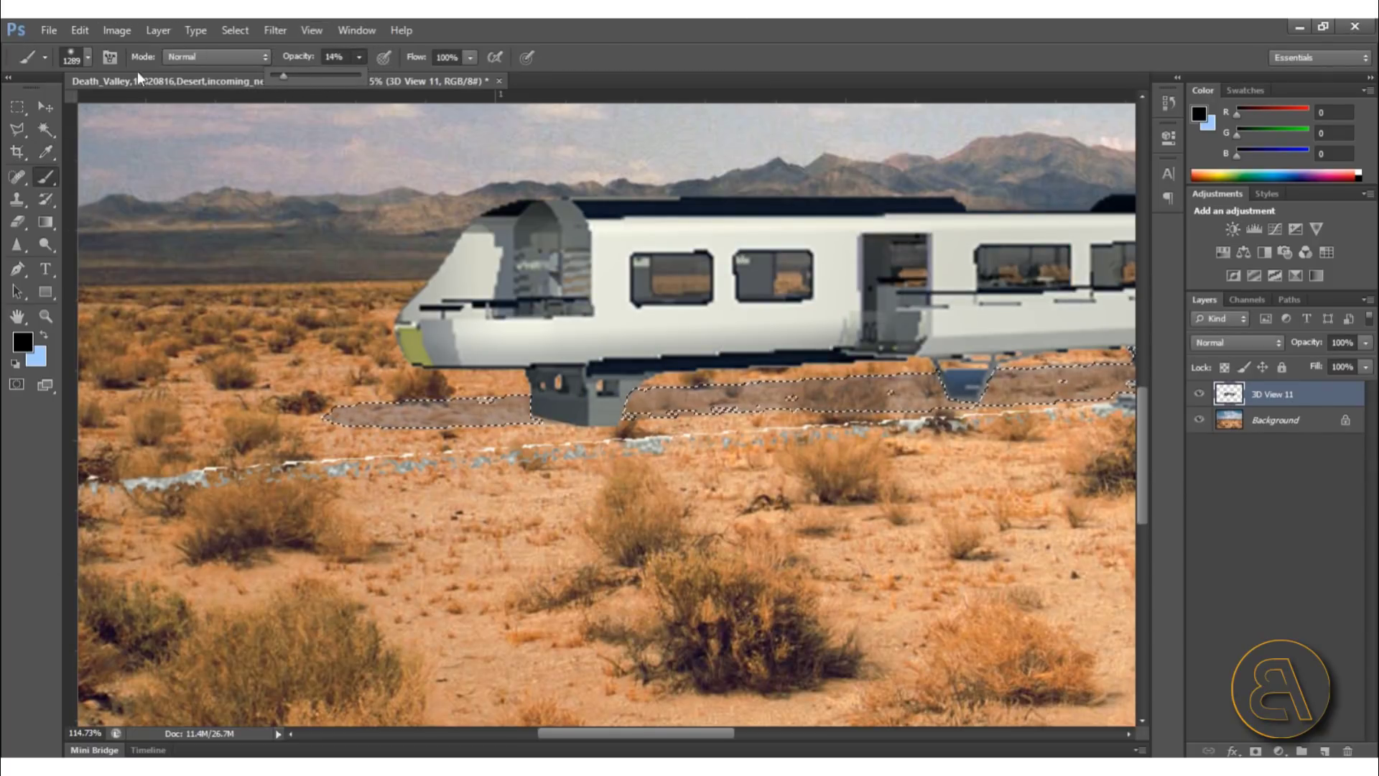
{"action": "left_click", "coordinate": [84, 59]}
{"action": "left_click_drag", "start_coordinate": [54, 108], "coordinate": [98, 112]}
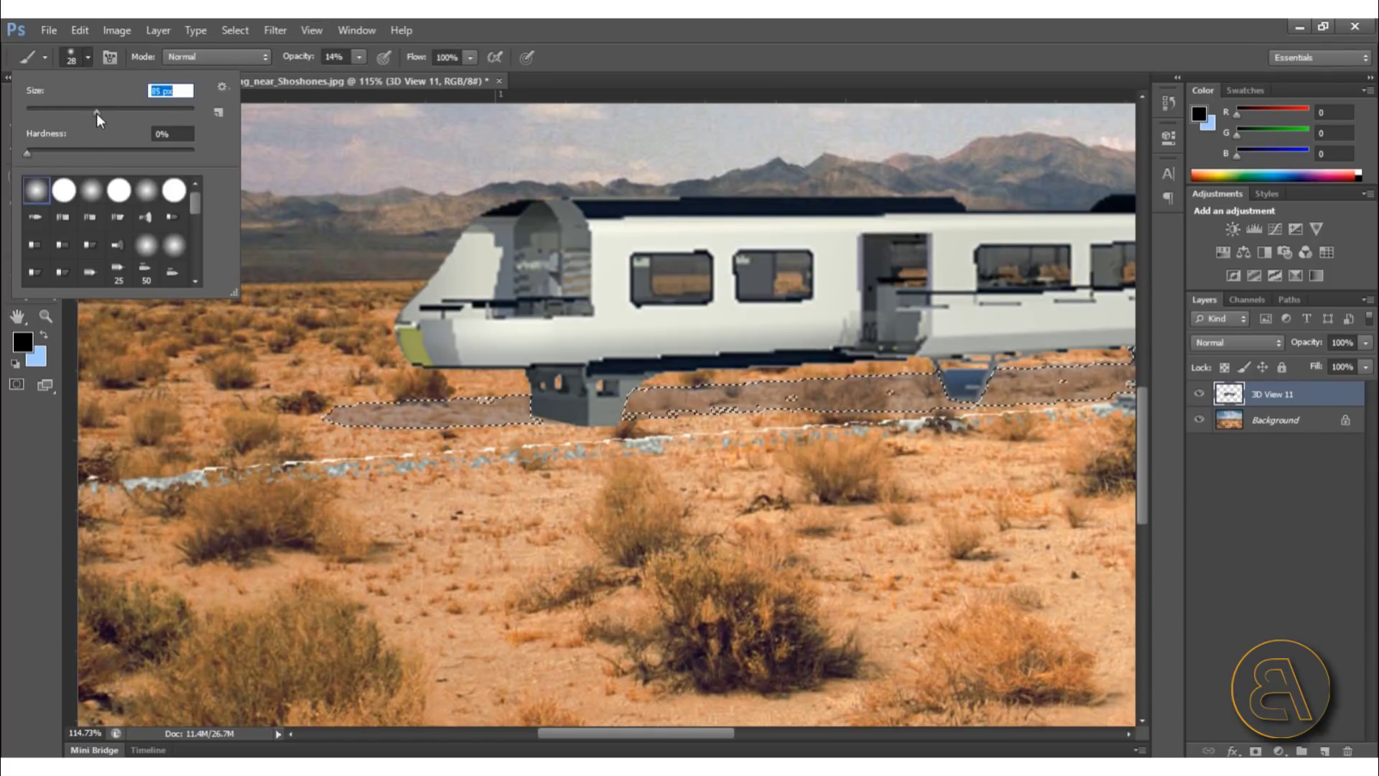
{"action": "left_click", "coordinate": [352, 58]}
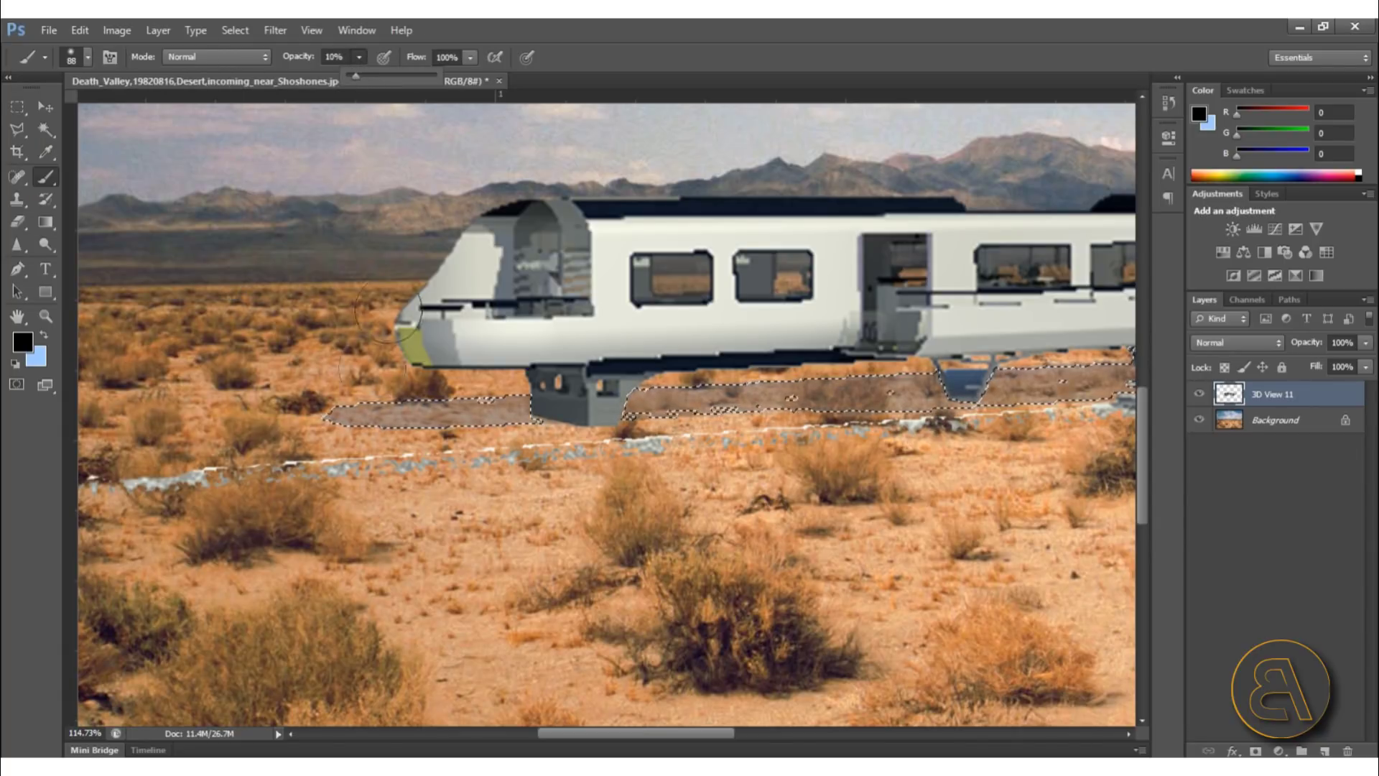
Darken the selected shadow patches beneath the train with repeated black brush strokes from the nose to the stairs.
{"action": "mouse_move", "coordinate": [298, 388]}
{"action": "left_mouse_down"}
{"action": "mouse_move", "coordinate": [415, 403]}
{"action": "mouse_move", "coordinate": [901, 363]}
{"action": "left_mouse_up"}
{"action": "scroll", "coordinate": [296, 347], "scroll_direction": "down", "scroll_amount": 3, "text": "alt"}
{"action": "left_click_drag", "start_coordinate": [335, 411], "coordinate": [1113, 365]}
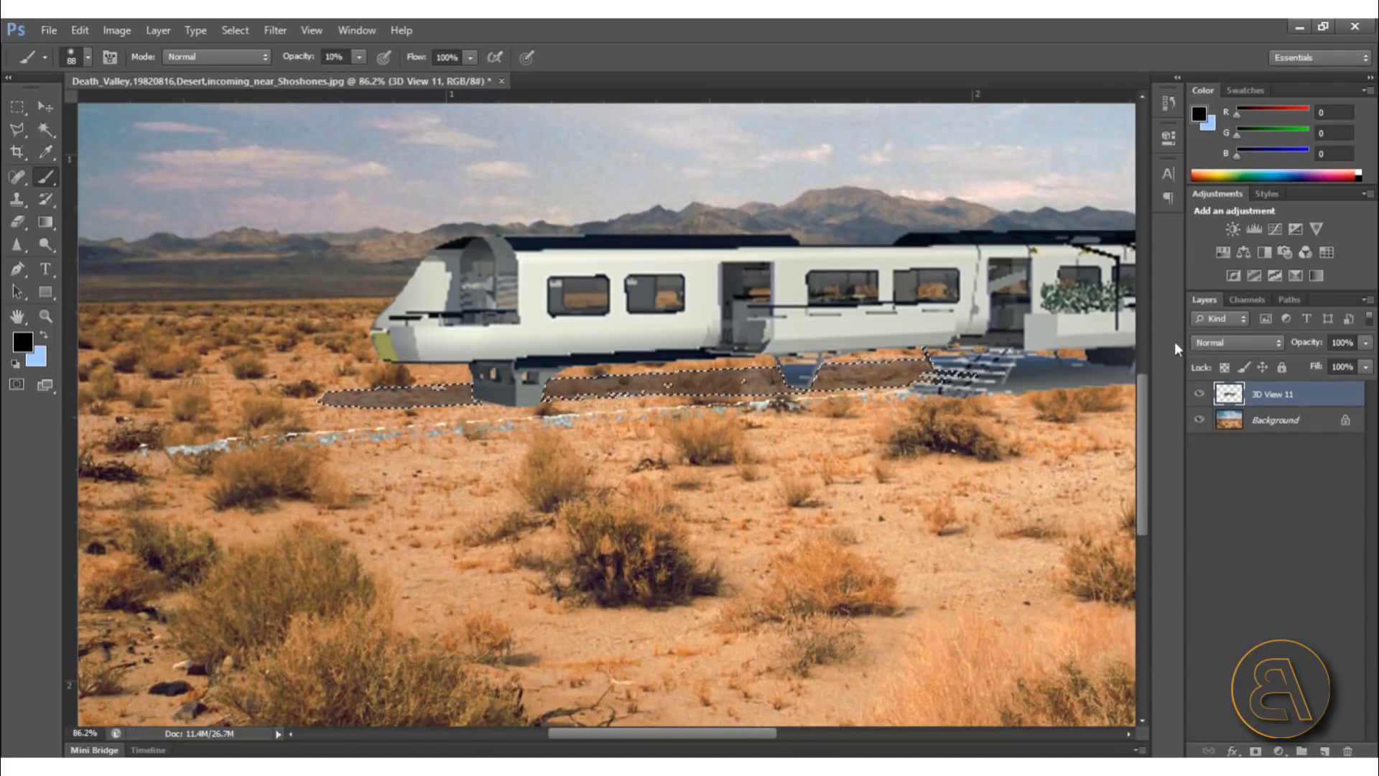
{"action": "left_click_drag", "start_coordinate": [934, 370], "coordinate": [338, 399]}
{"action": "scroll", "coordinate": [695, 404], "scroll_direction": "up", "scroll_amount": 2, "text": "alt"}
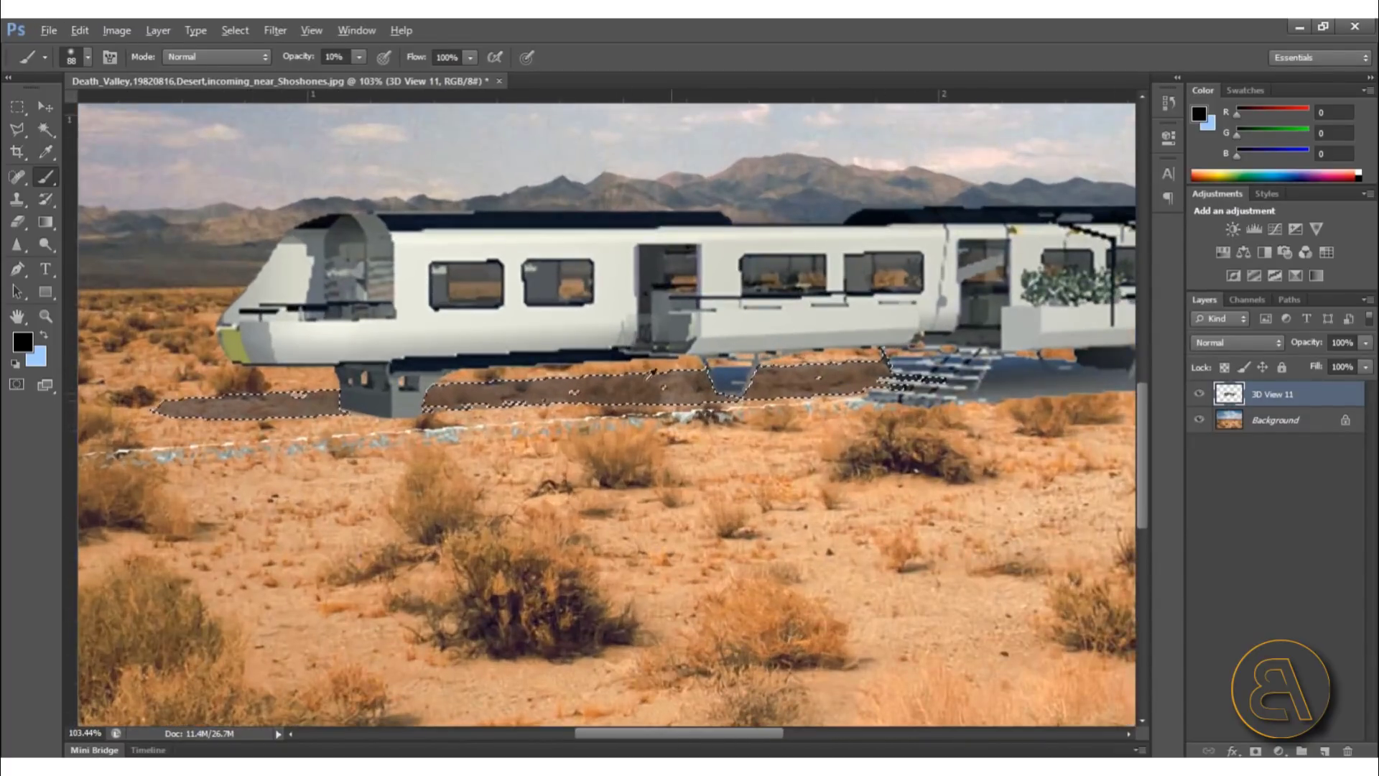
Clear the shadow selection and view the whole composite image.
{"action": "key", "text": "m"}
{"action": "right_click", "coordinate": [321, 323]}
{"action": "left_click", "coordinate": [348, 329]}
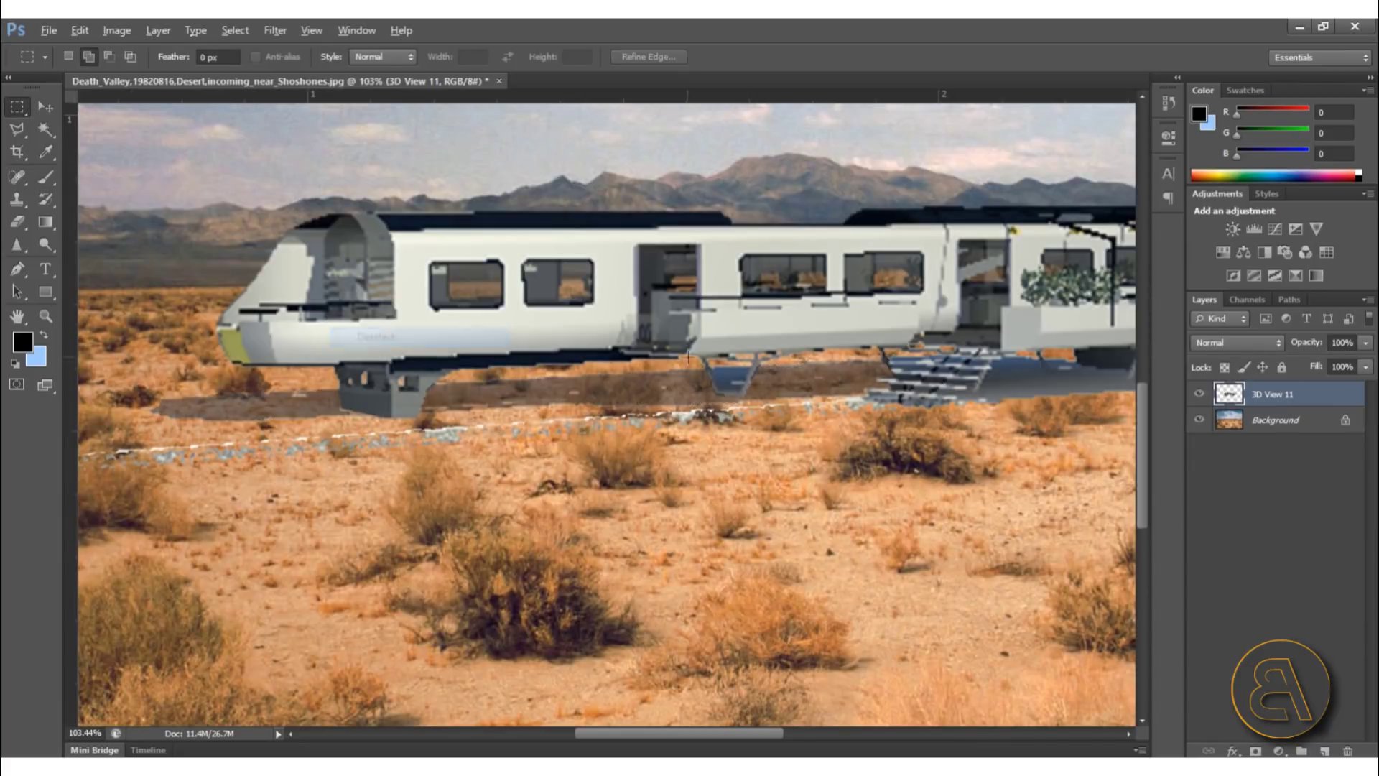
{"action": "scroll", "coordinate": [348, 330], "scroll_direction": "down", "scroll_amount": 5, "text": "alt"}
{"action": "scroll", "coordinate": [713, 428], "scroll_direction": "up", "scroll_amount": 2, "text": "alt"}
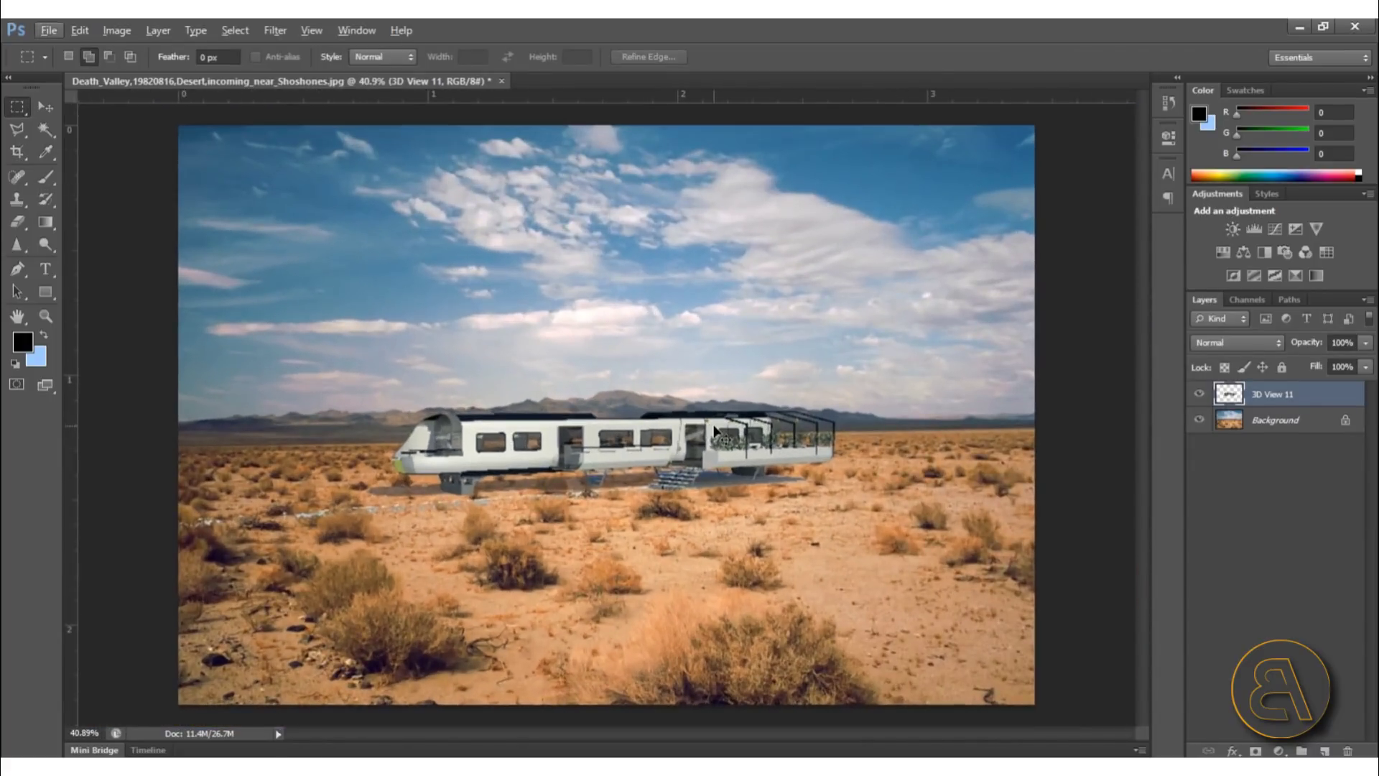
{"action": "scroll", "coordinate": [715, 429], "scroll_direction": "up", "scroll_amount": 1, "text": "alt"}
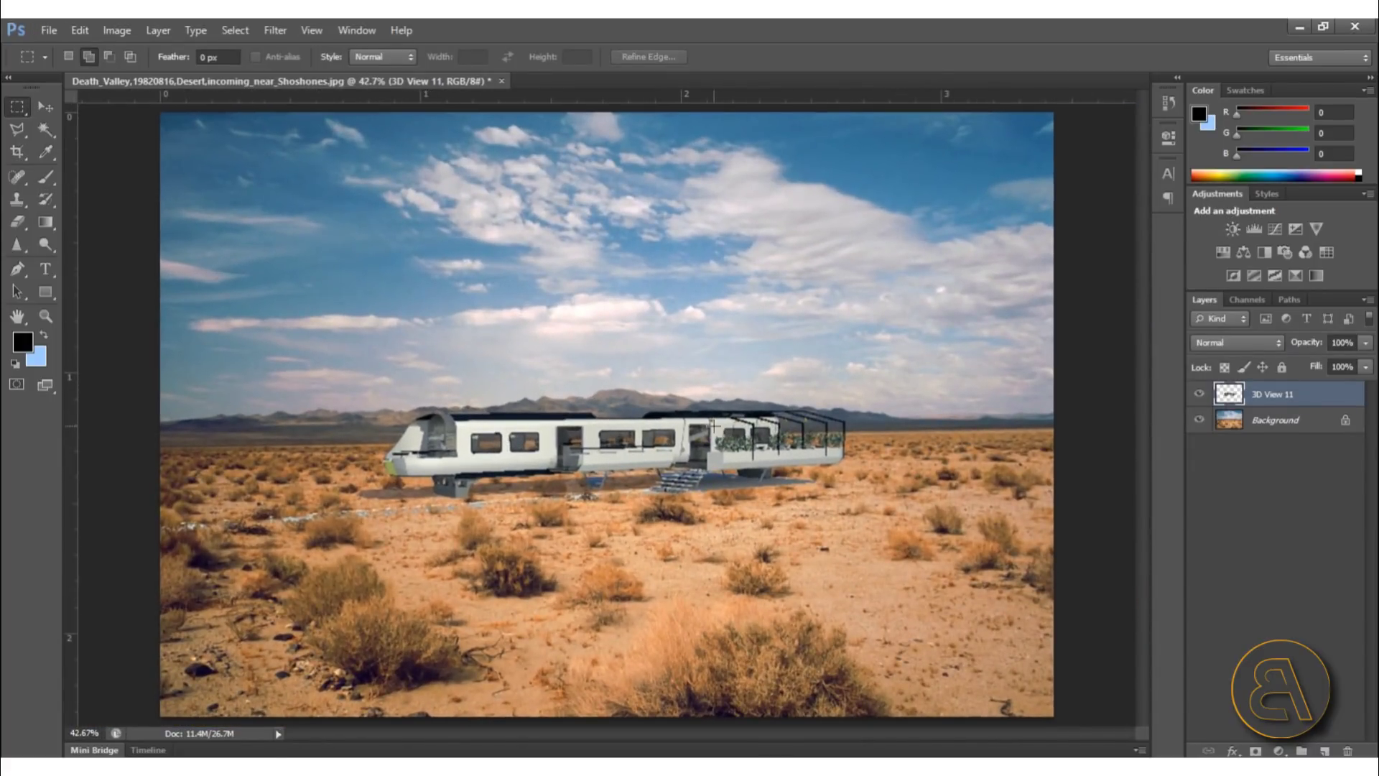